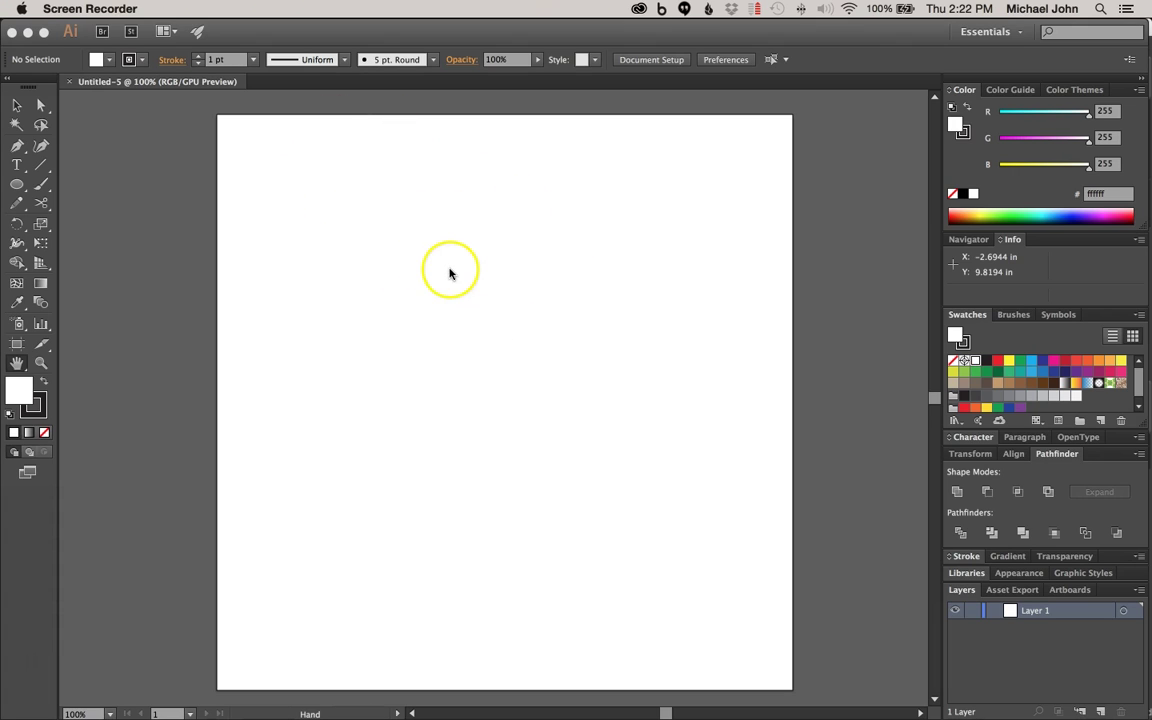
- Switch to Preview to examine the FallFruit USB car charger package image, and return to Illustrator
{"action": "key", "text": "super+Tab"}
{"action": "key", "text": "super+Tab"}
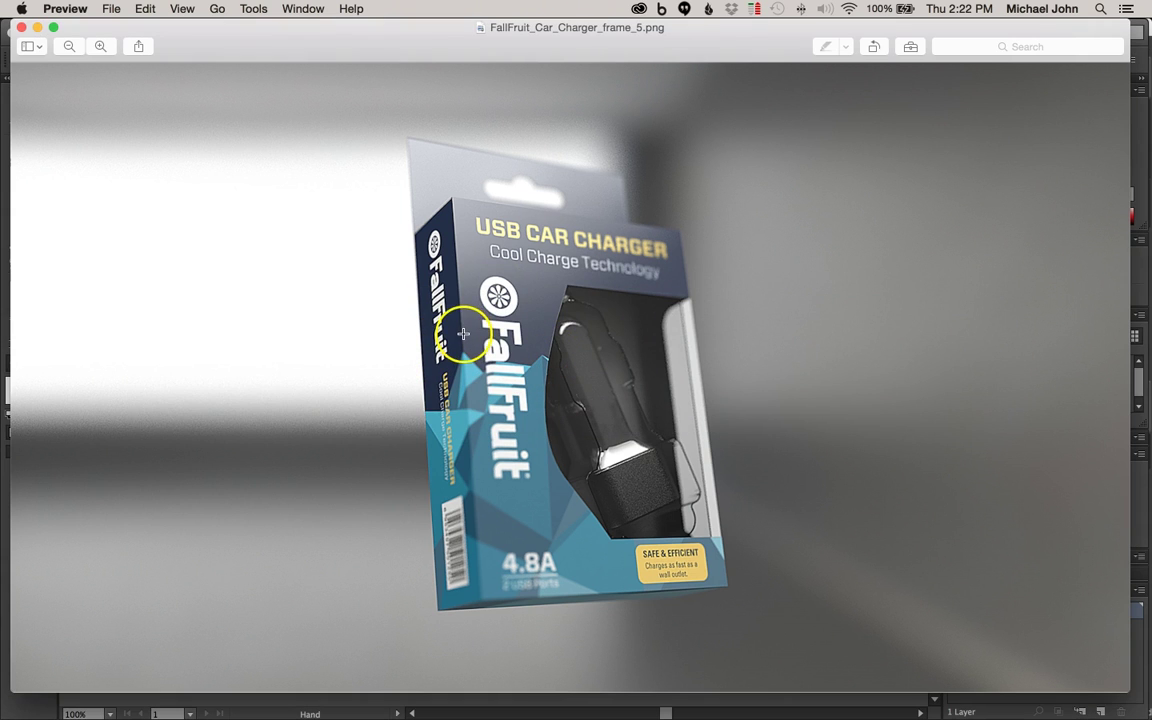
{"action": "key", "text": "super+Tab"}
{"action": "key", "text": "super+Tab"}
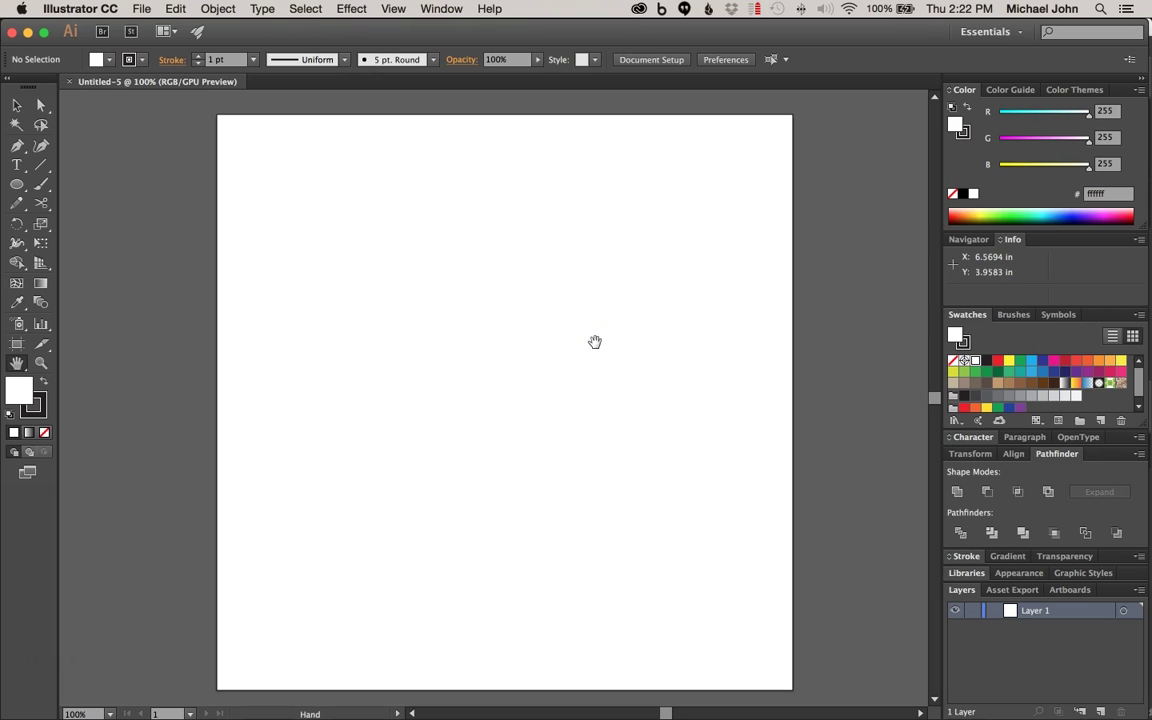
- Show the rulers and the grid in the blank document, and check the Smart Guides and snapping settings
{"action": "left_click_drag", "start_coordinate": [458, 306], "coordinate": [457, 306]}
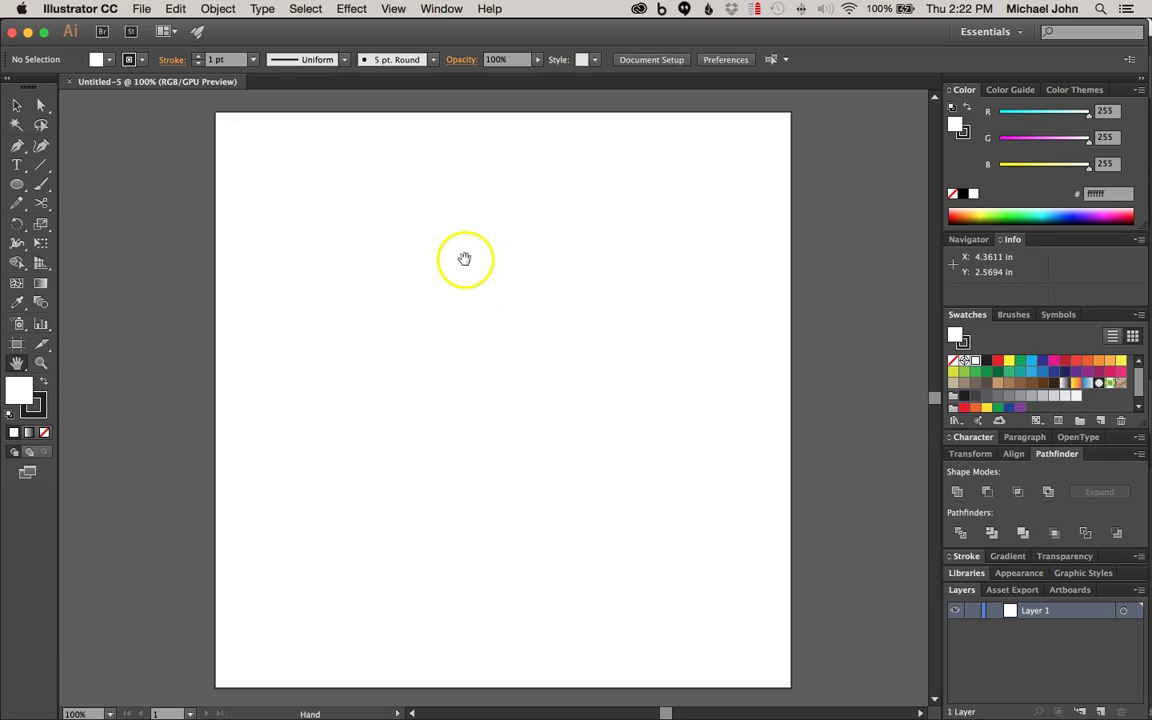
{"action": "key", "text": "super+r"}
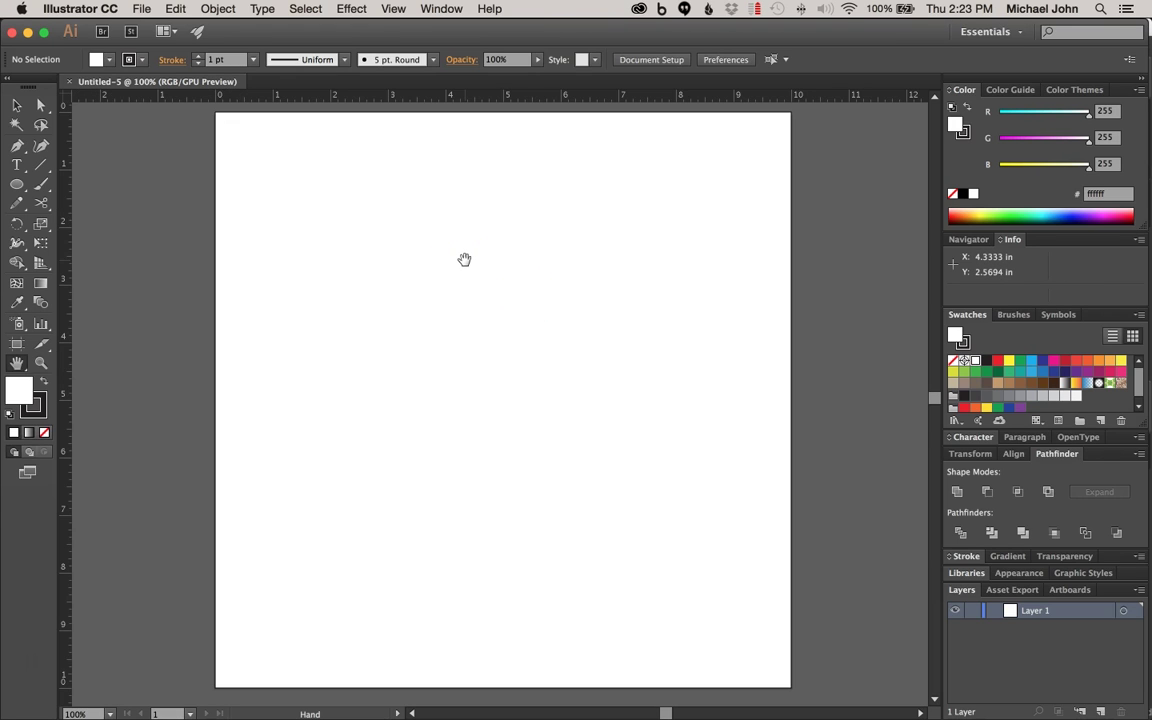
{"action": "key", "text": "super+apostrophe"}
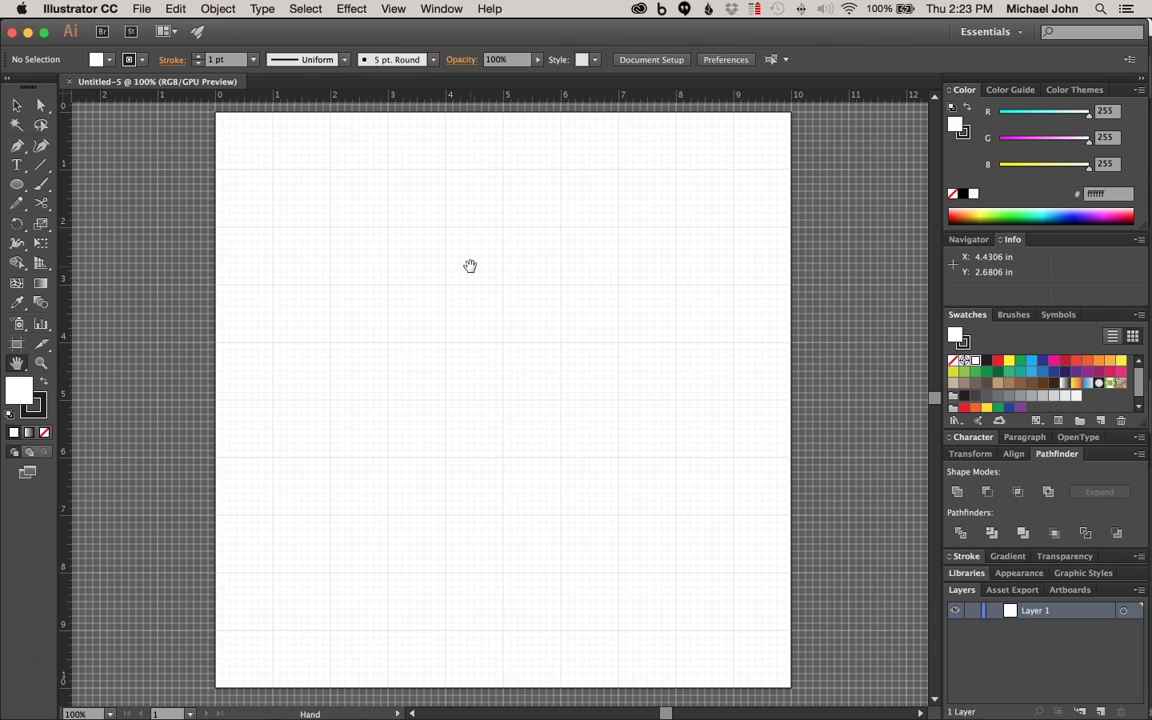
{"action": "left_click", "coordinate": [427, 18]}
{"action": "left_click", "coordinate": [396, 10]}
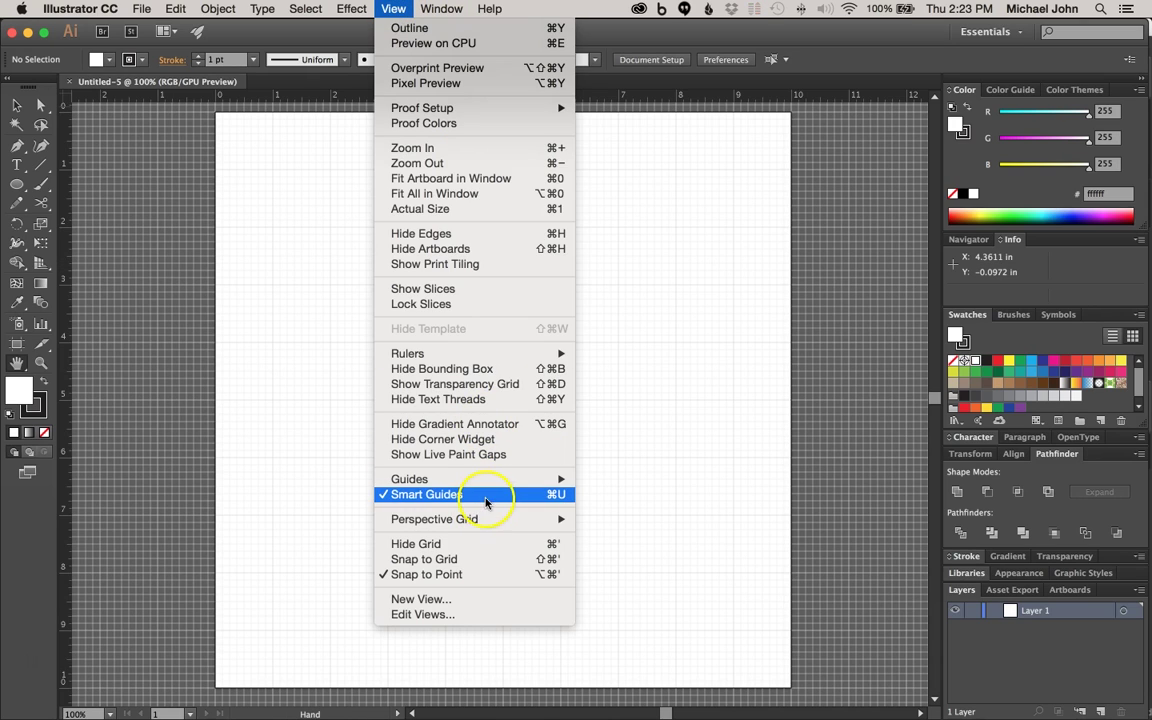
{"action": "left_click", "coordinate": [673, 474]}
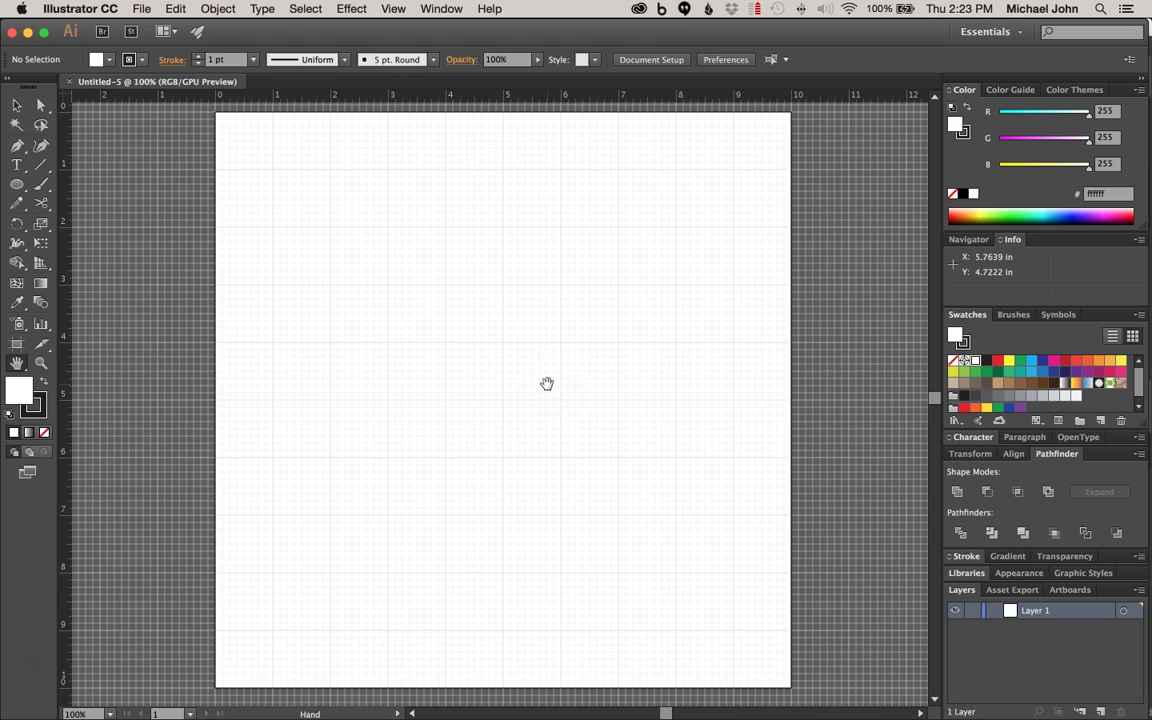
- Create a layer named Guides above Layer 1 and lock Layer 1
{"action": "mouse_move", "coordinate": [547, 383]}
{"action": "left_mouse_down"}
{"action": "mouse_move", "coordinate": [483, 393]}
{"action": "mouse_move", "coordinate": [555, 379]}
{"action": "left_mouse_up"}
{"action": "left_click", "coordinate": [555, 358]}
{"action": "left_click", "coordinate": [961, 591]}
{"action": "left_click", "coordinate": [1062, 613]}
{"action": "key", "text": "super+l"}
{"action": "double_click", "coordinate": [1038, 612]}
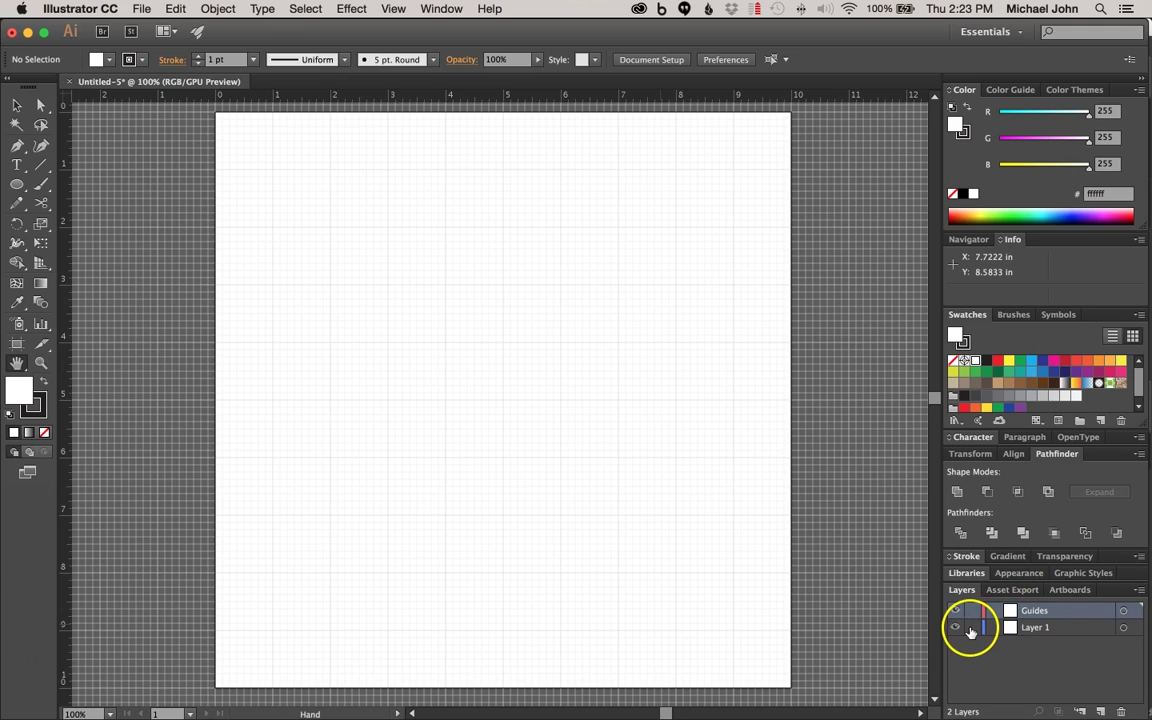
{"action": "left_click", "coordinate": [973, 630]}
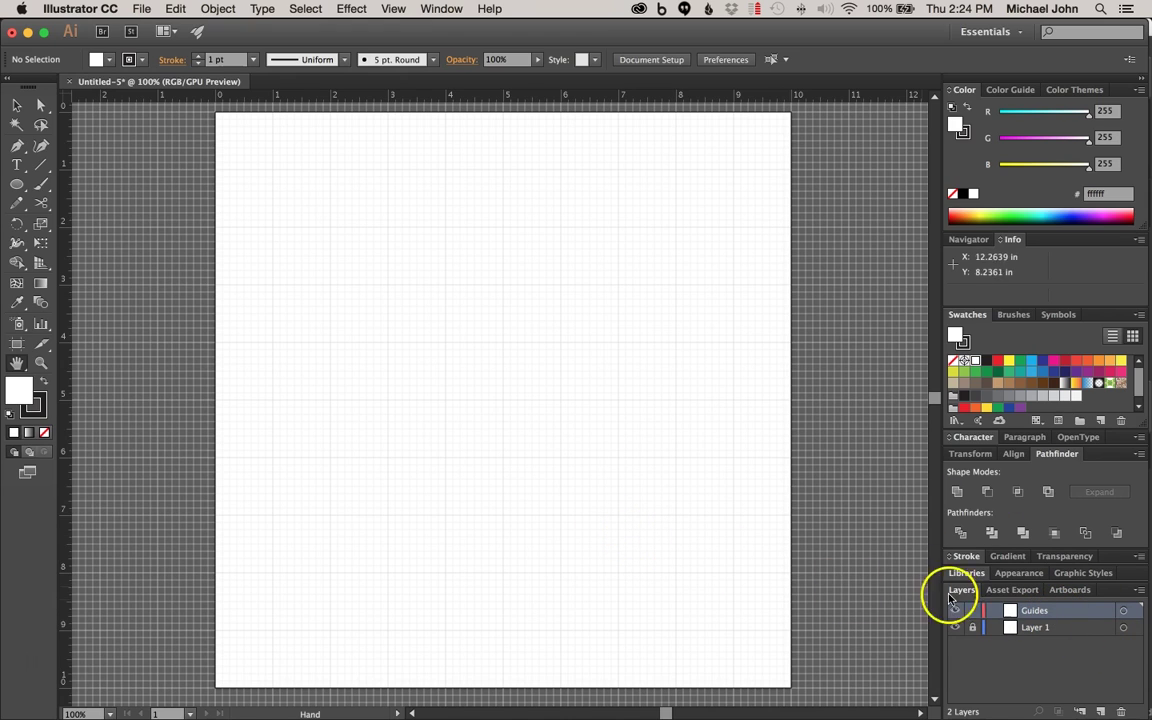
- Place vertical ruler guides at 2, 3, 5, 6 and 8 in on the Guides layer
{"action": "left_click", "coordinate": [41, 366]}
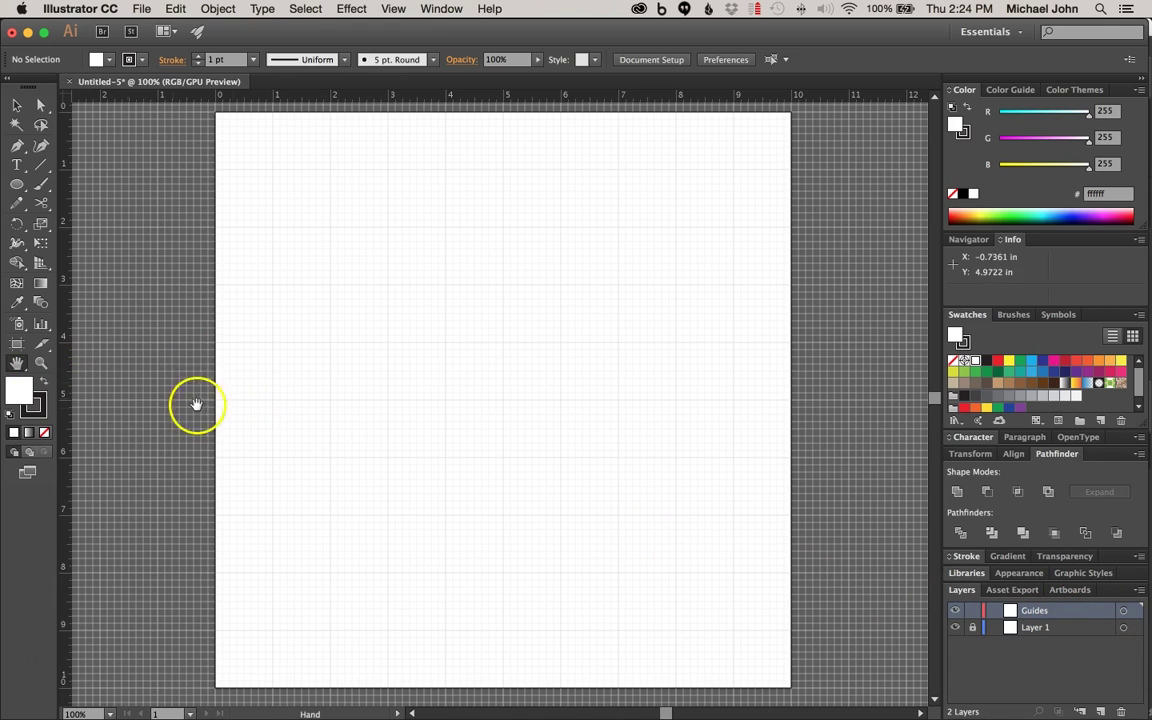
{"action": "left_click", "coordinate": [286, 412]}
{"action": "left_click", "coordinate": [527, 414]}
{"action": "left_click_drag", "start_coordinate": [527, 414], "coordinate": [421, 402]}
{"action": "key", "text": "v"}
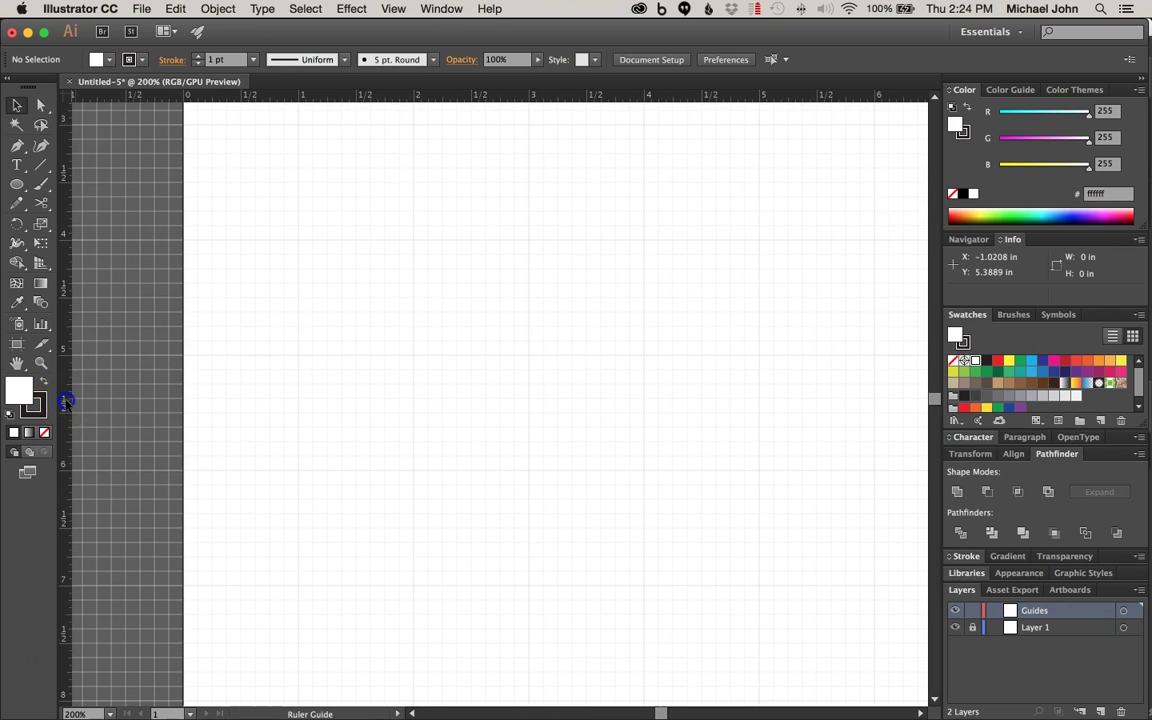
{"action": "left_click_drag", "start_coordinate": [121, 398], "coordinate": [414, 380]}
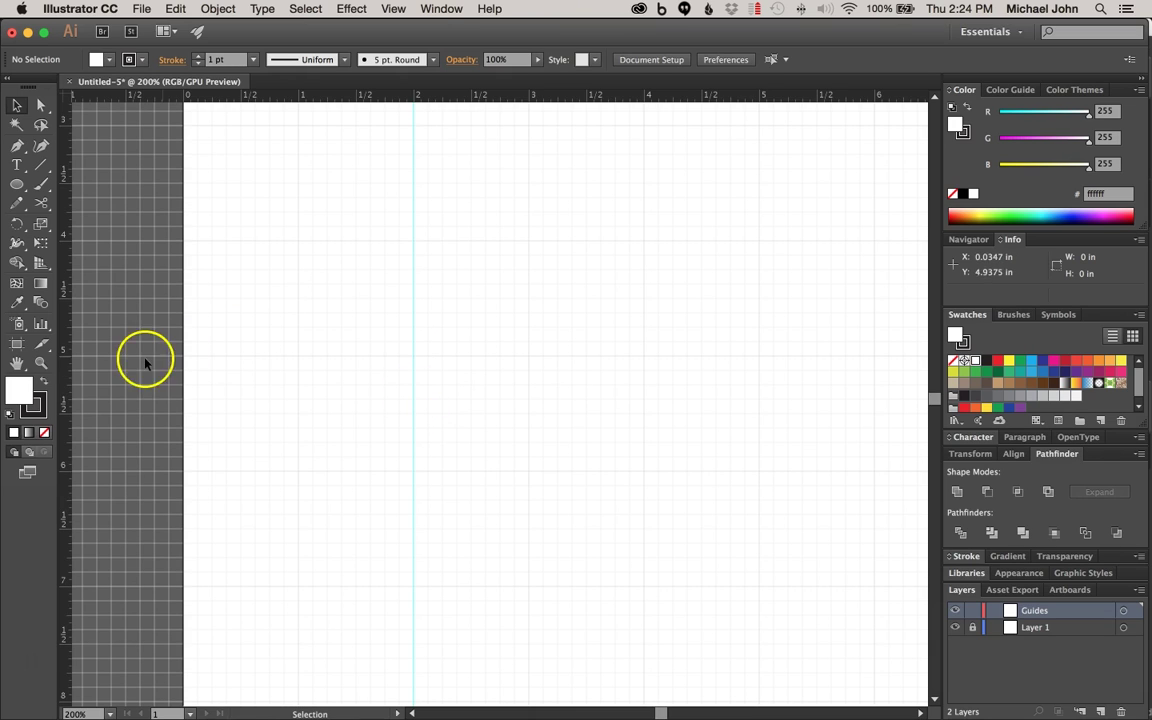
{"action": "left_click_drag", "start_coordinate": [65, 387], "coordinate": [528, 355]}
{"action": "left_click_drag", "start_coordinate": [69, 380], "coordinate": [758, 324]}
{"action": "scroll", "coordinate": [700, 334], "scroll_direction": "right", "scroll_amount": 2}
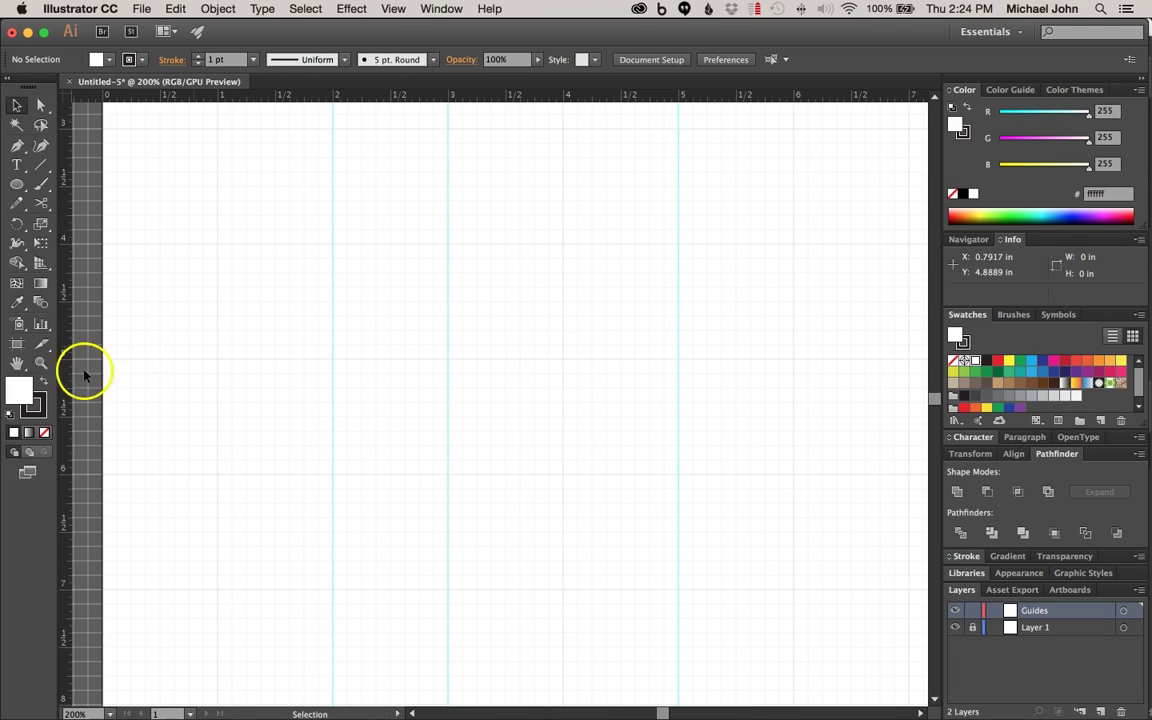
{"action": "left_click_drag", "start_coordinate": [67, 380], "coordinate": [792, 352]}
{"action": "scroll", "coordinate": [727, 314], "scroll_direction": "right", "scroll_amount": 5}
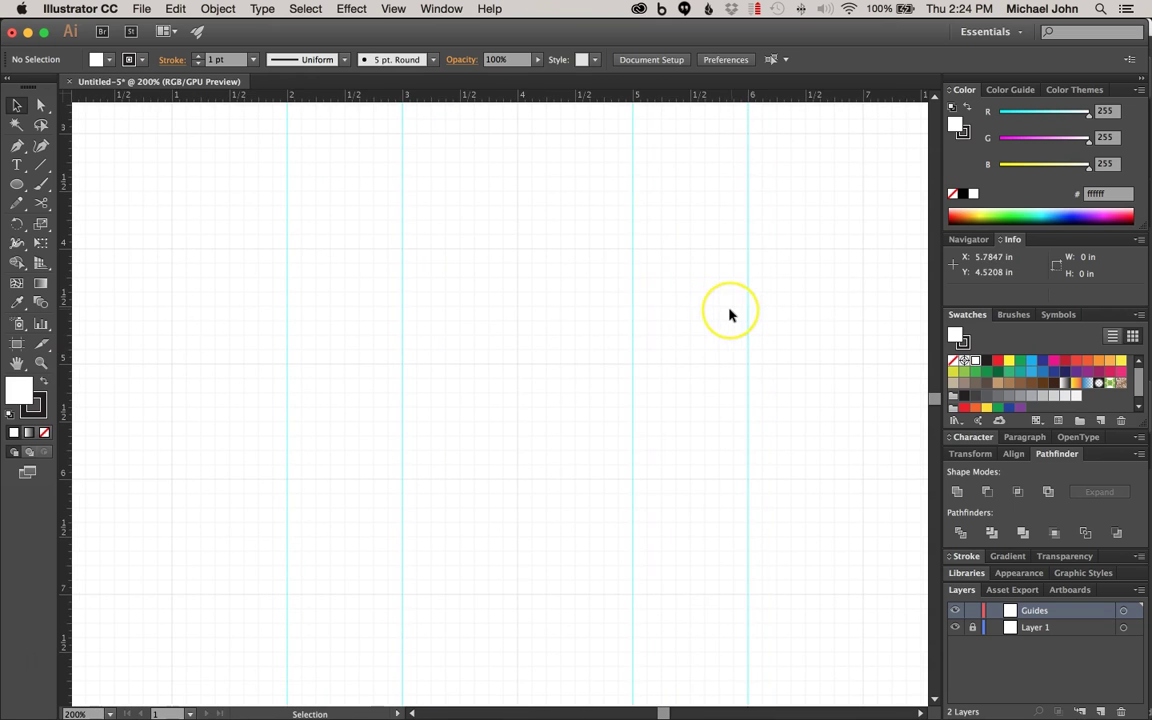
{"action": "left_click_drag", "start_coordinate": [64, 368], "coordinate": [838, 322]}
{"action": "scroll", "coordinate": [414, 311], "scroll_direction": "left", "scroll_amount": 5}
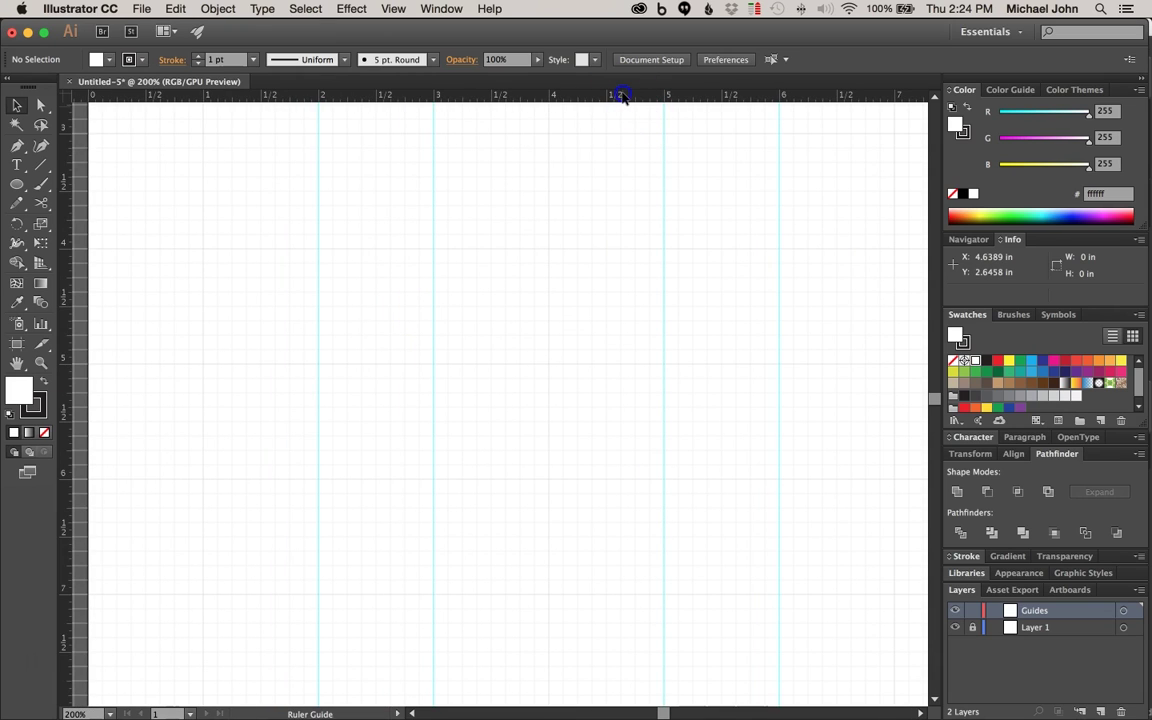
- Place horizontal ruler guides at 4, 7, 3, 3.5 and 2.5 in down the artboard
{"action": "left_click_drag", "start_coordinate": [622, 133], "coordinate": [615, 249]}
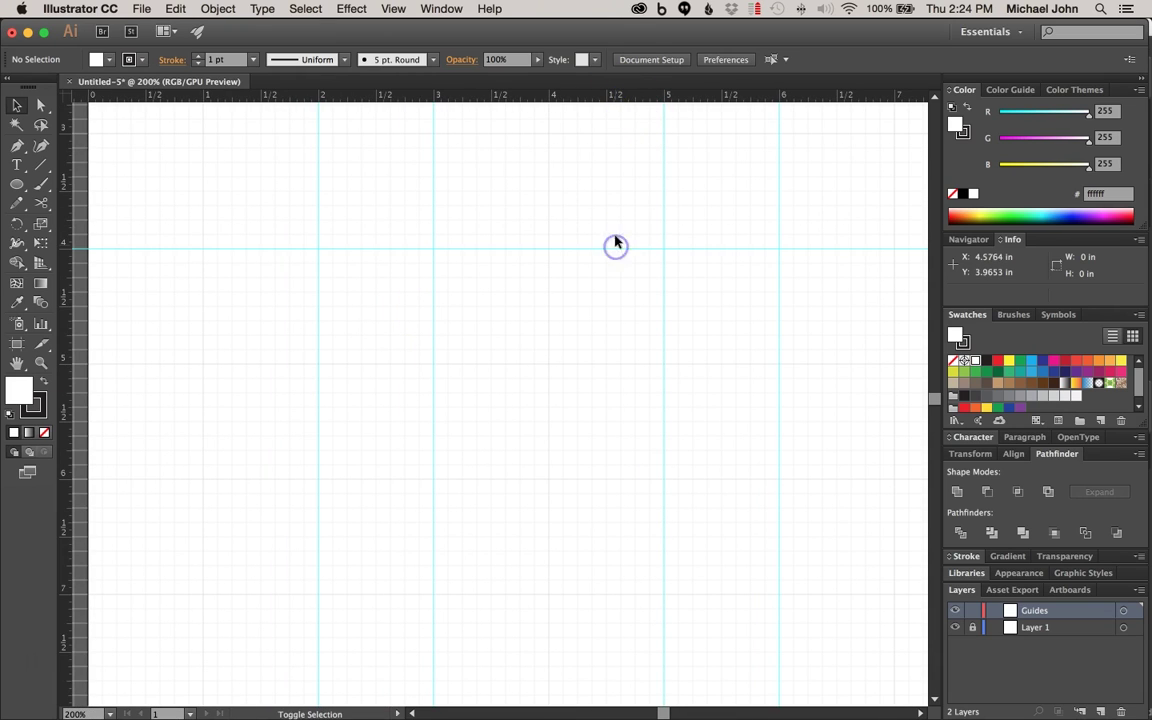
{"action": "left_click_drag", "start_coordinate": [604, 97], "coordinate": [612, 593]}
{"action": "scroll", "coordinate": [612, 267], "scroll_direction": "up", "scroll_amount": 3}
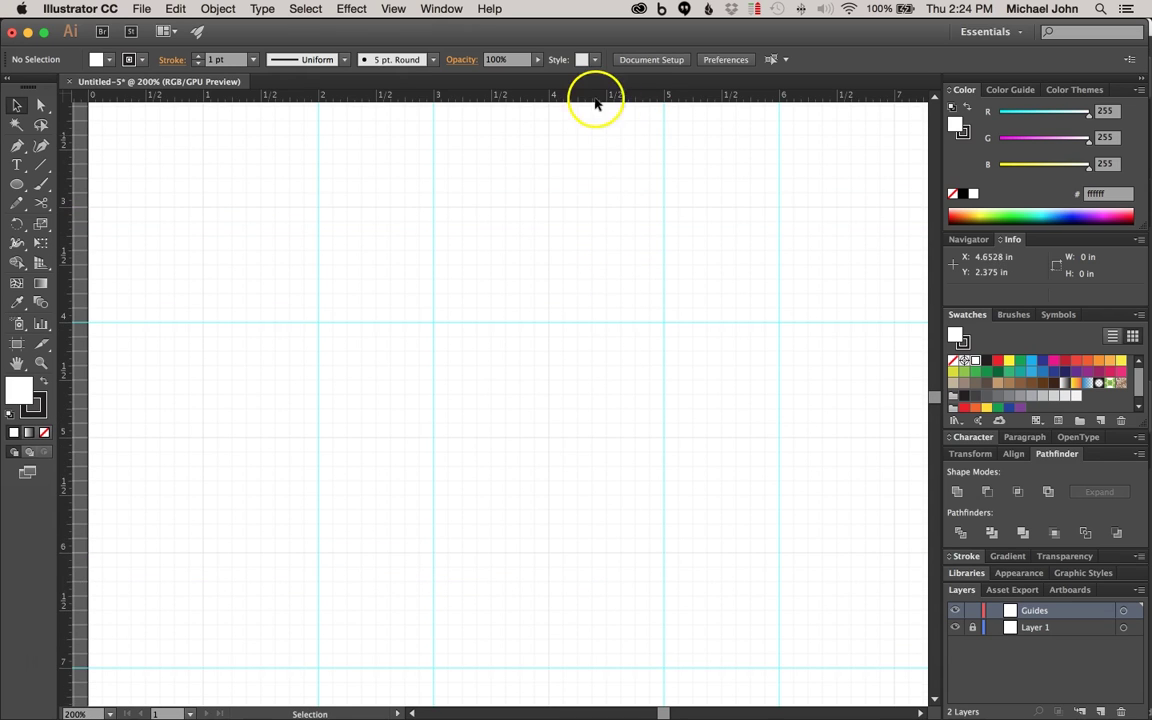
{"action": "left_click_drag", "start_coordinate": [594, 94], "coordinate": [618, 211]}
{"action": "scroll", "coordinate": [594, 206], "scroll_direction": "down", "scroll_amount": 2}
{"action": "scroll", "coordinate": [623, 212], "scroll_direction": "up", "scroll_amount": 4}
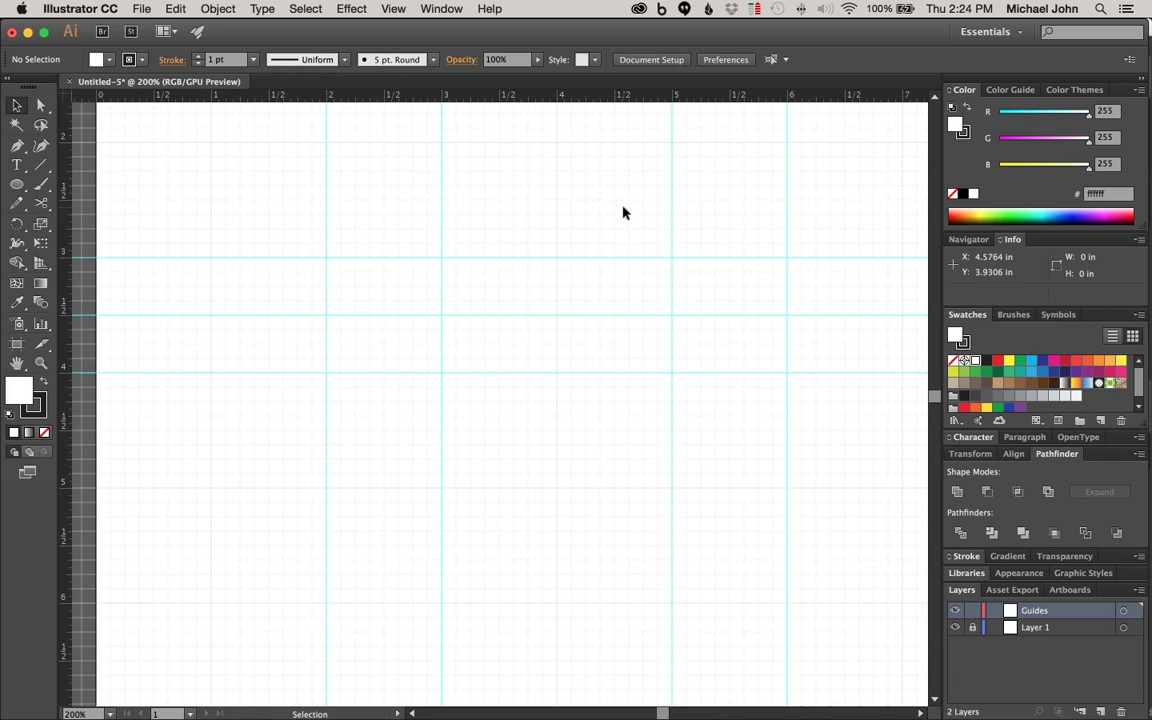
{"action": "left_click_drag", "start_coordinate": [609, 95], "coordinate": [619, 199]}
- Add horizontal ruler guides at 8, 8.5 and 7.5 in on the lower part of the artboard
{"action": "scroll", "coordinate": [648, 458], "scroll_direction": "down", "scroll_amount": 12}
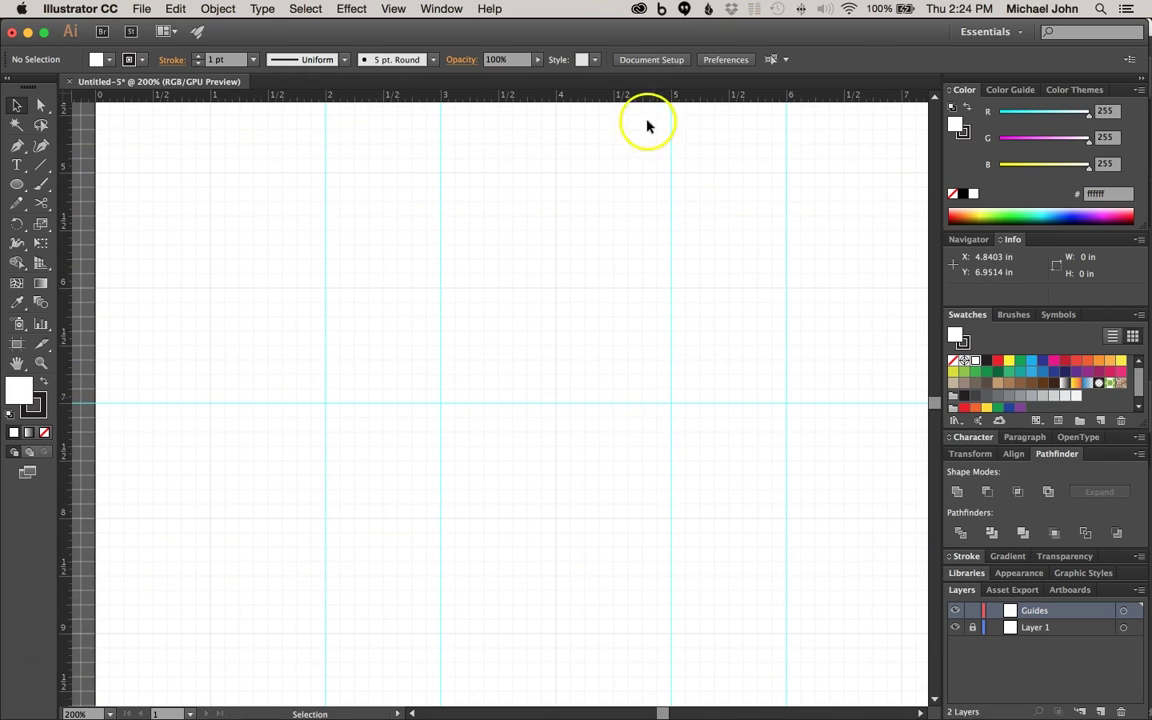
{"action": "left_click_drag", "start_coordinate": [625, 95], "coordinate": [613, 517]}
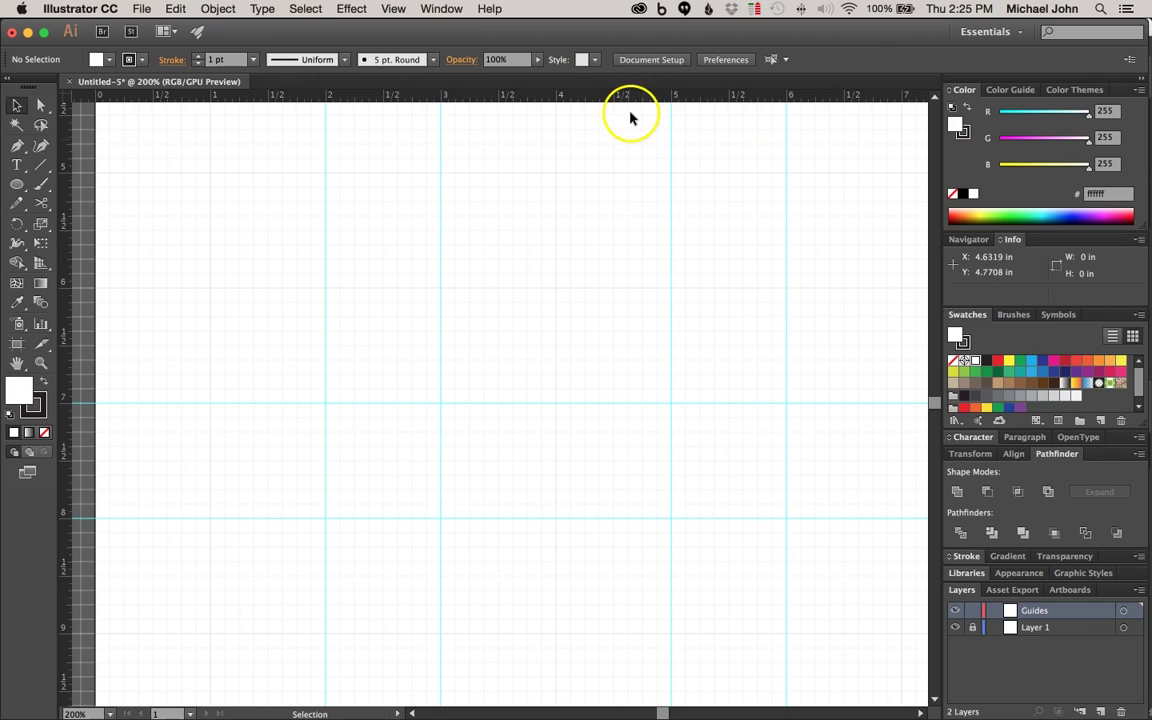
{"action": "left_click_drag", "start_coordinate": [635, 97], "coordinate": [625, 573]}
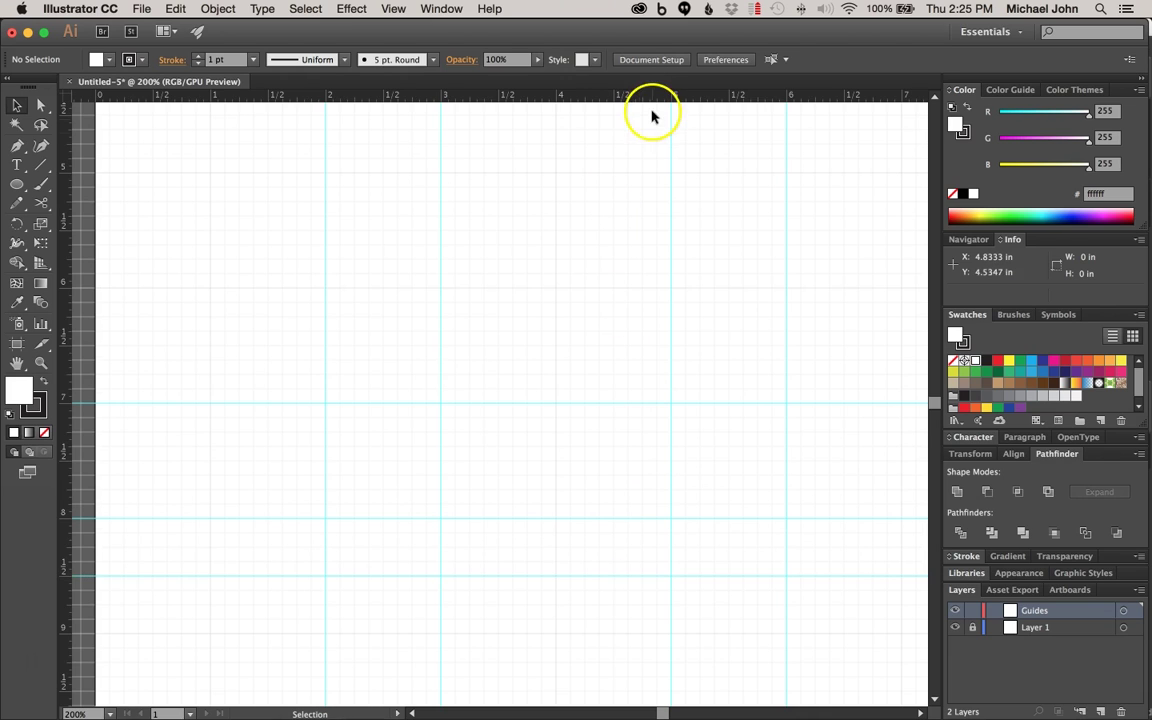
{"action": "left_click_drag", "start_coordinate": [650, 95], "coordinate": [666, 468]}
{"action": "scroll", "coordinate": [666, 465], "scroll_direction": "down", "scroll_amount": 1}
- Add a vertical ruler guide at 8.5 in
{"action": "scroll", "coordinate": [727, 255], "scroll_direction": "right", "scroll_amount": 10}
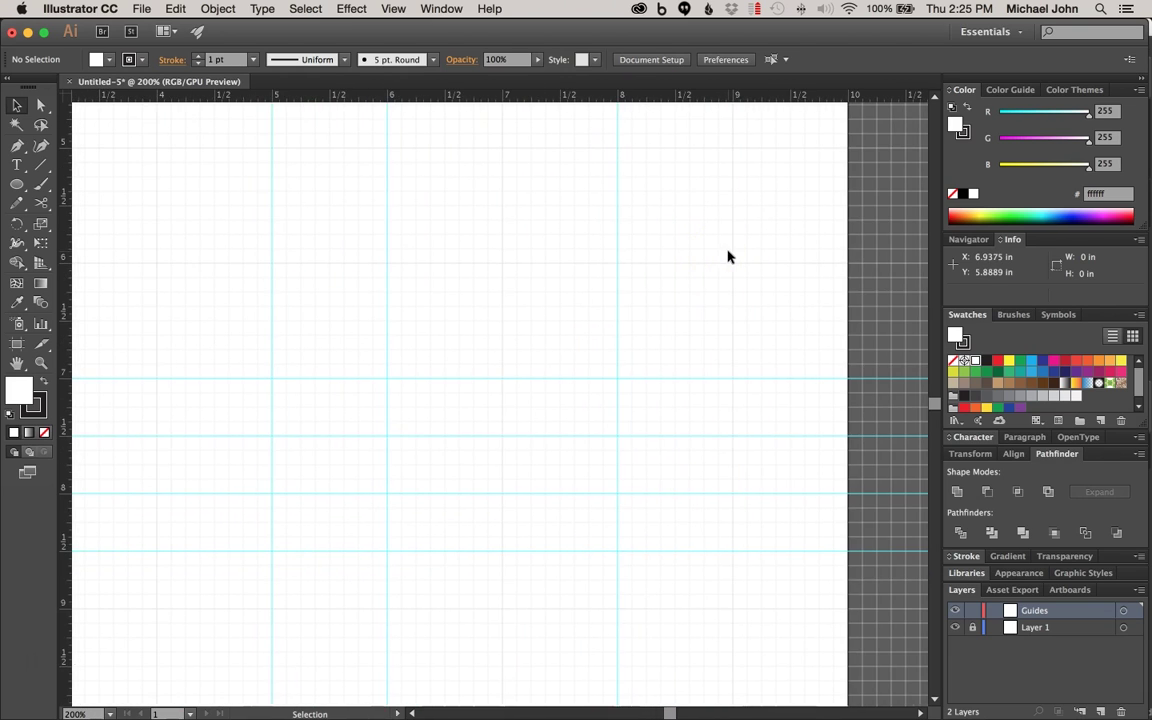
{"action": "mouse_move", "coordinate": [62, 319]}
{"action": "left_mouse_down"}
{"action": "mouse_move", "coordinate": [301, 319]}
{"action": "mouse_move", "coordinate": [674, 291]}
{"action": "left_mouse_up"}
{"action": "left_click", "coordinate": [473, 319]}
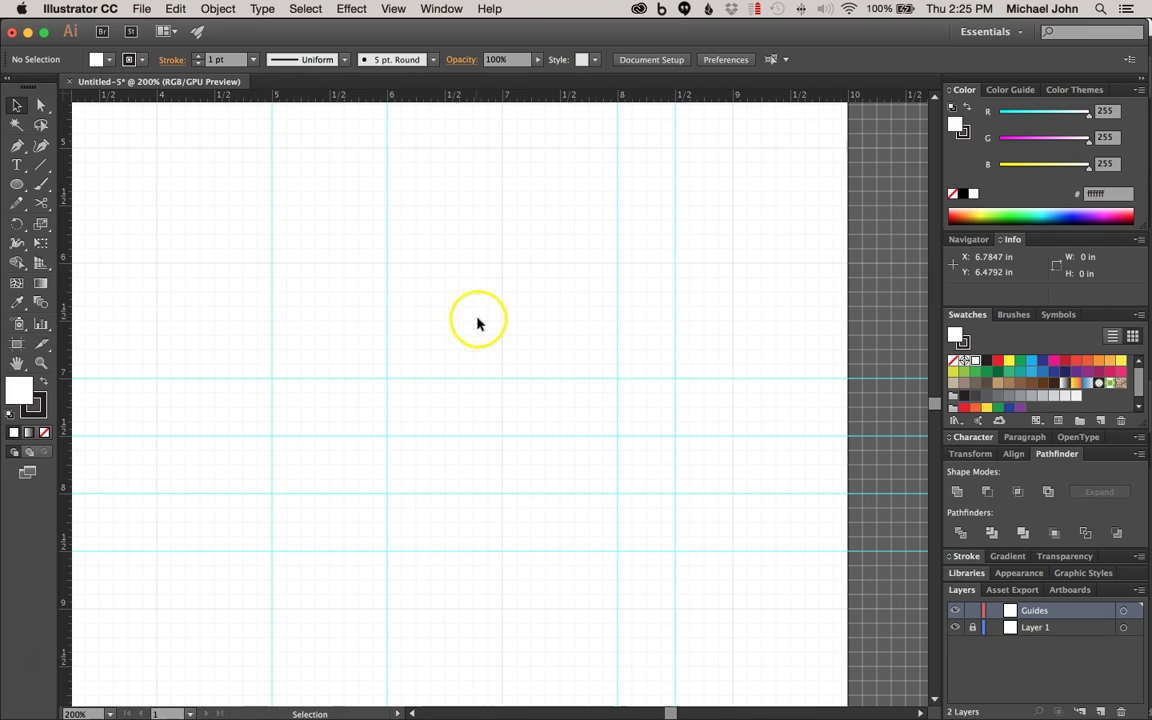
- Lock the Guides layer, unlock Layer 1 and make it the active layer
{"action": "scroll", "coordinate": [478, 319], "scroll_direction": "left", "scroll_amount": 5}
{"action": "scroll", "coordinate": [480, 324], "scroll_direction": "up", "scroll_amount": 8}
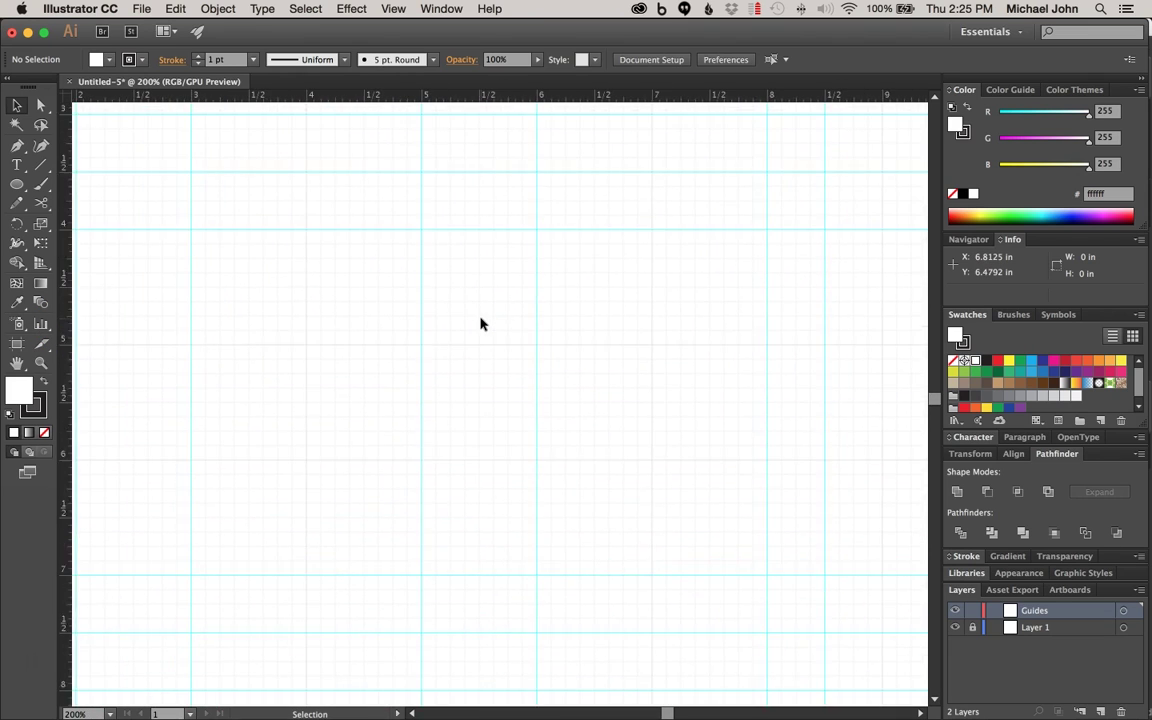
{"action": "key", "text": "super+minus"}
{"action": "key", "text": "super+minus"}
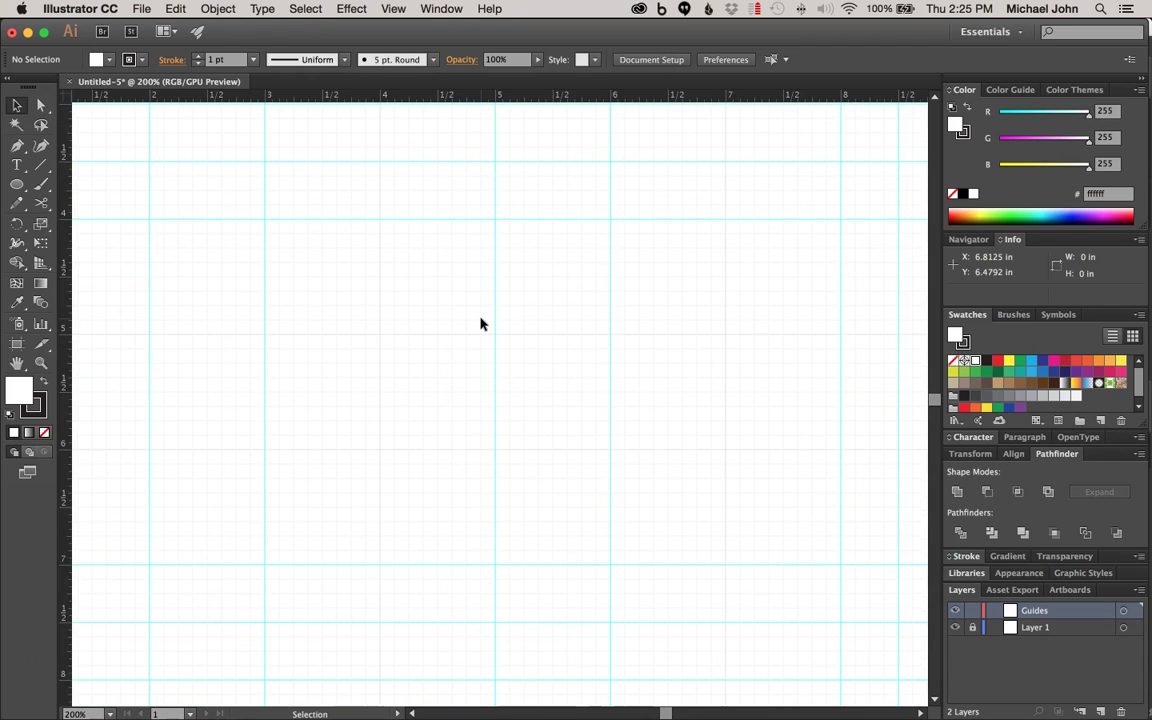
{"action": "left_click", "coordinate": [506, 334]}
{"action": "scroll", "coordinate": [507, 336], "scroll_direction": "up", "scroll_amount": 2}
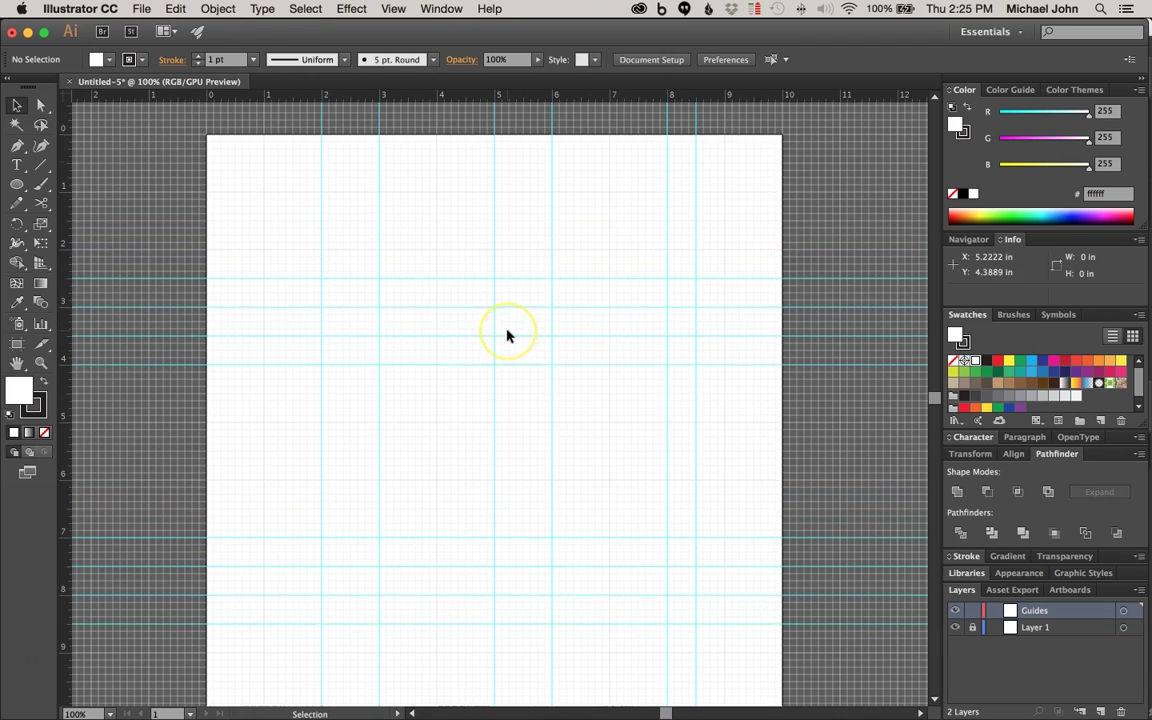
{"action": "left_click", "coordinate": [506, 465]}
{"action": "left_click", "coordinate": [973, 611]}
{"action": "left_click", "coordinate": [1050, 628]}
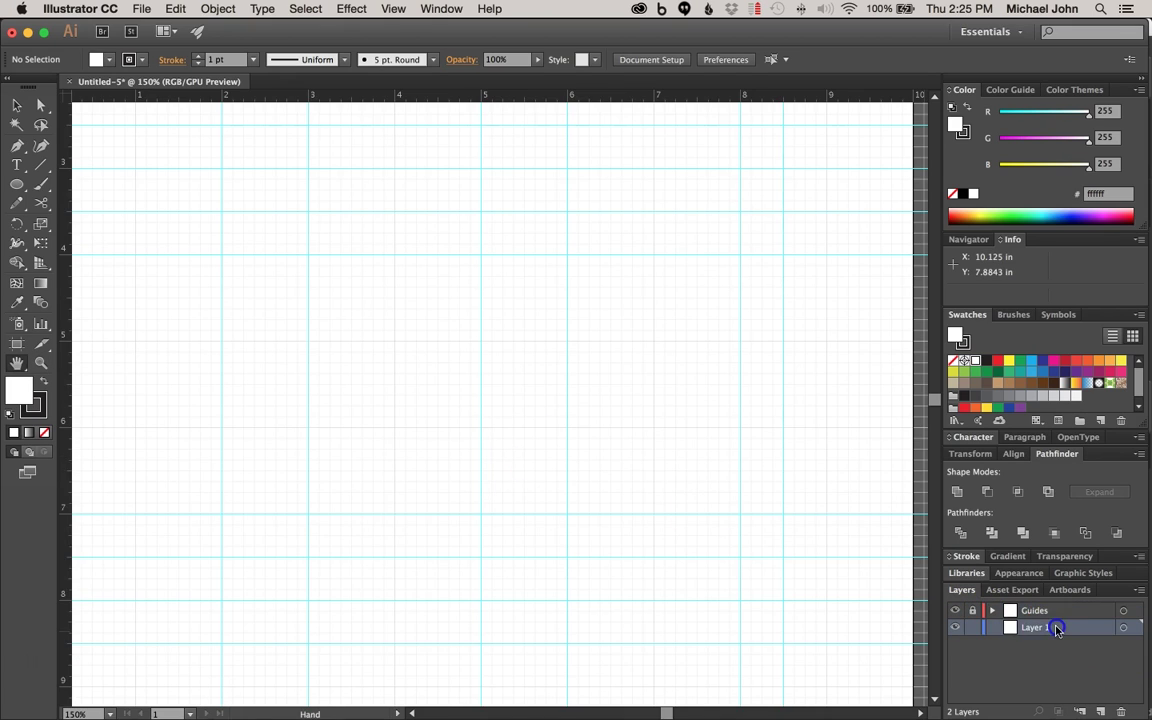
- Set the drawing colours to a near-black fill (231f20) with no stroke
{"action": "key", "text": "v"}
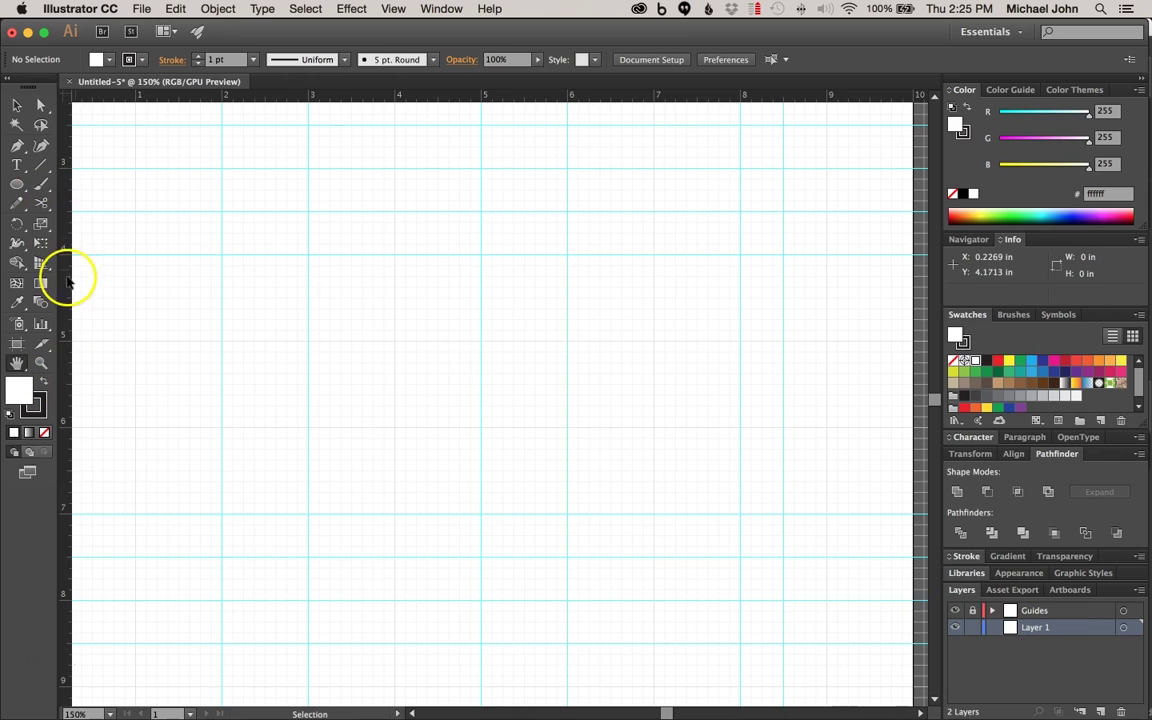
{"action": "key", "text": "h"}
{"action": "key", "text": "v"}
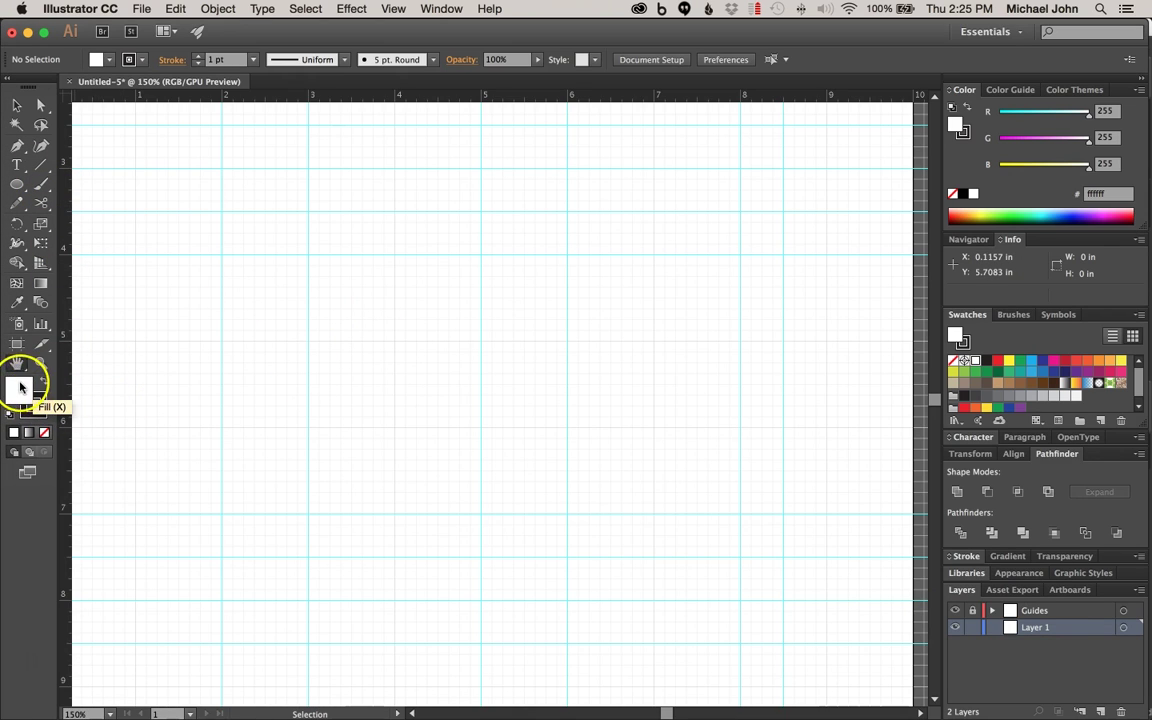
{"action": "left_click", "coordinate": [44, 432]}
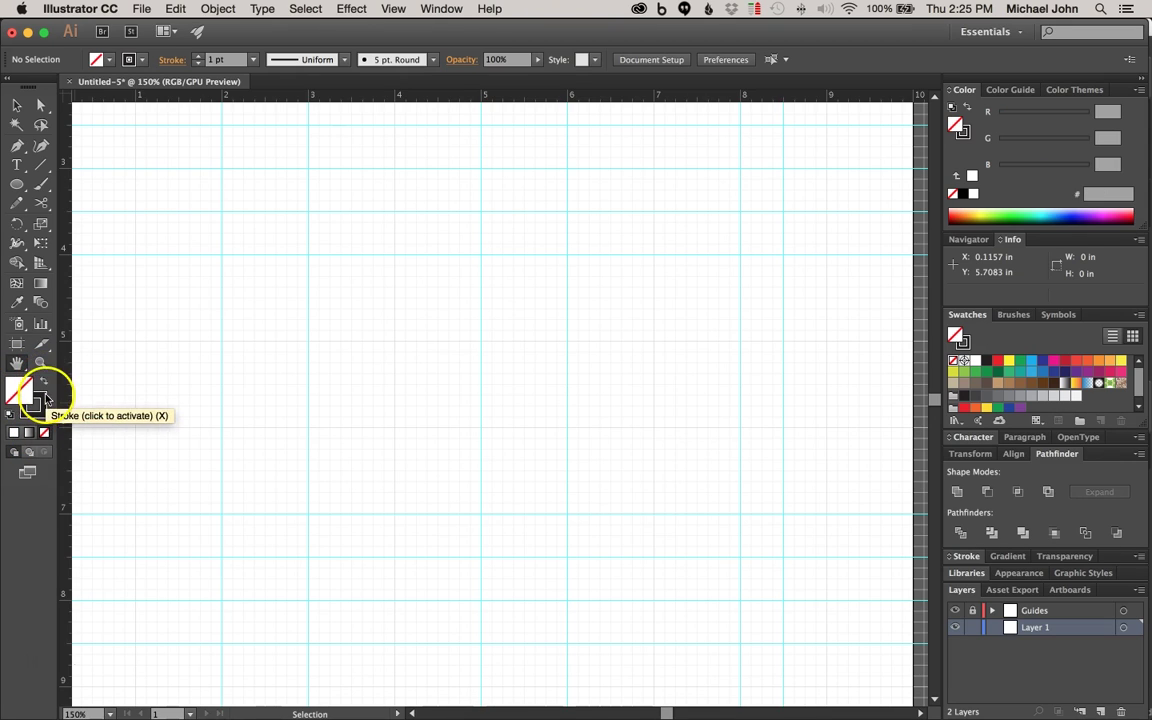
{"action": "left_click", "coordinate": [44, 384]}
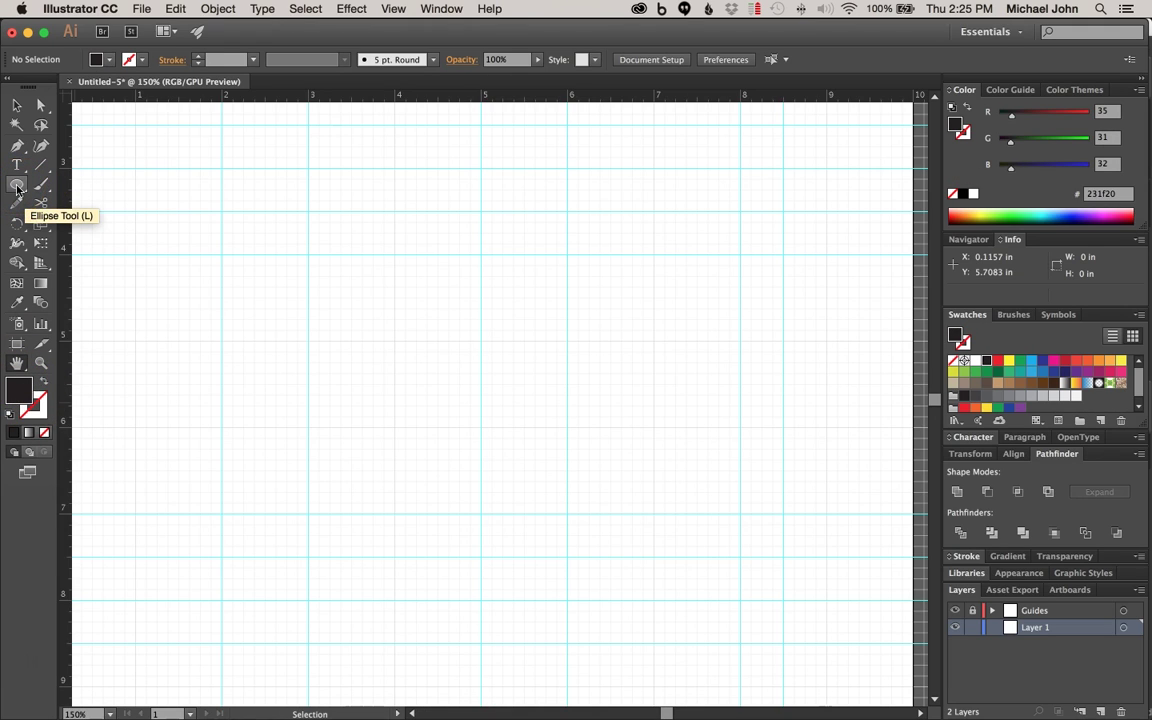
- Draw a 1 × 3 in rectangle filling the guide cell from 2 to 3 in across and 4 to 7 in down
{"action": "left_click", "coordinate": [17, 188]}
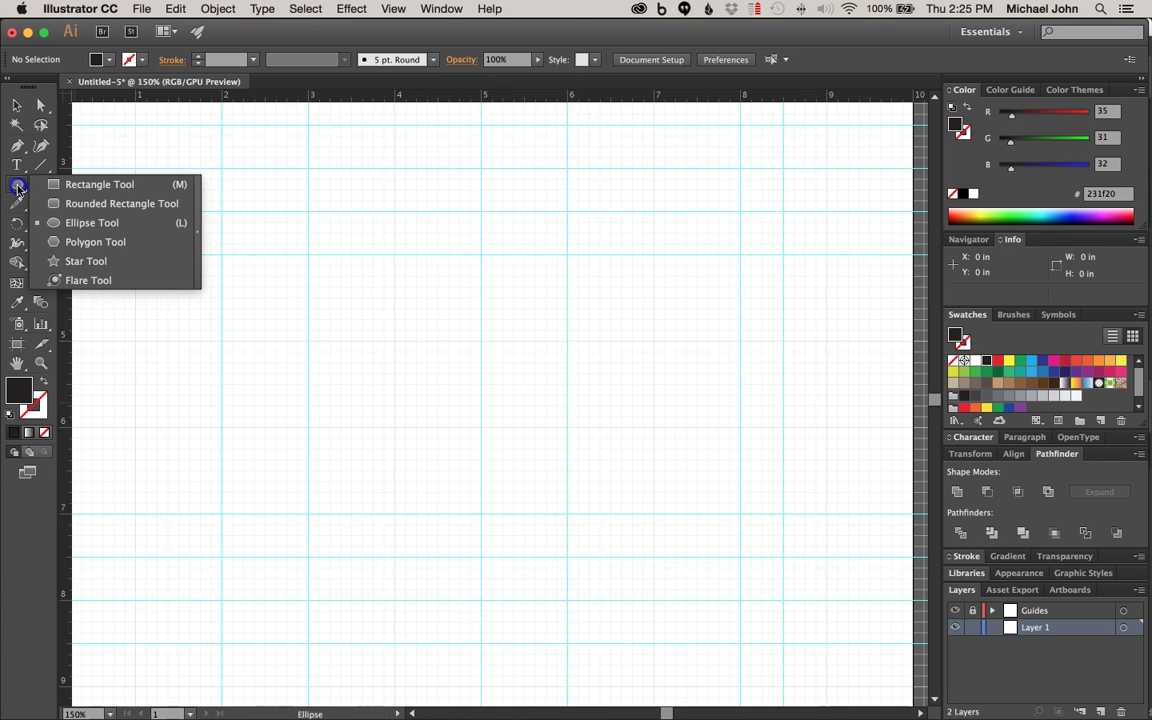
{"action": "left_click", "coordinate": [103, 185]}
{"action": "left_click", "coordinate": [283, 409], "text": "super"}
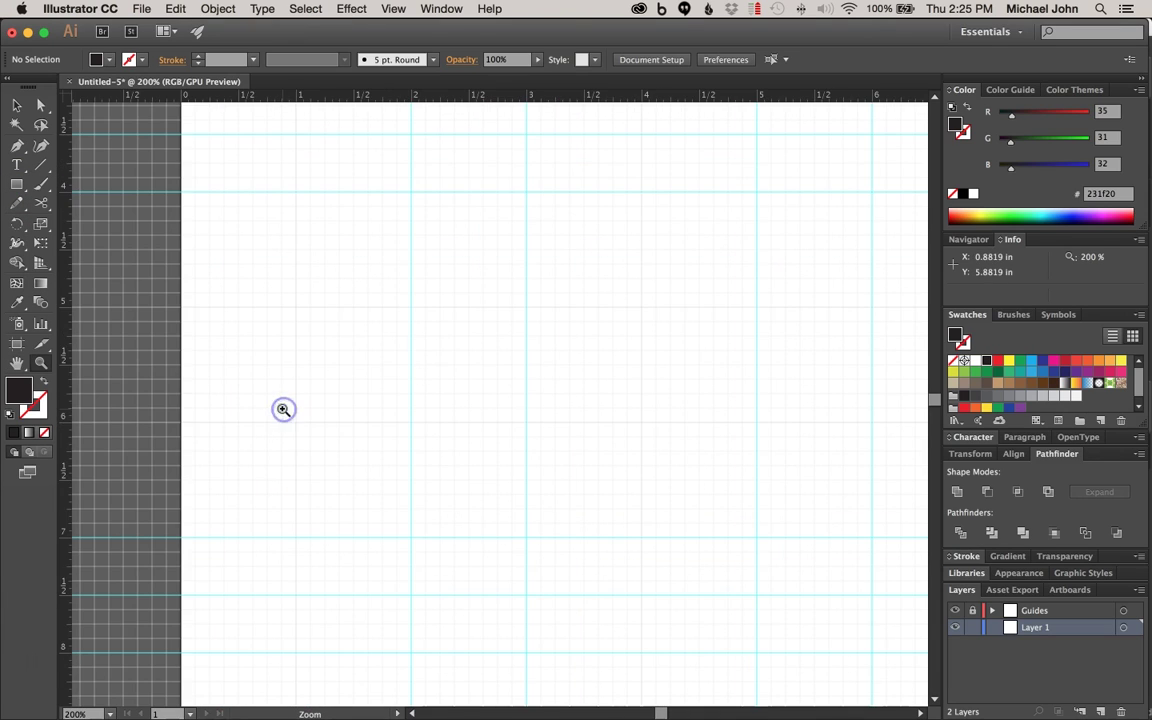
{"action": "left_click_drag", "start_coordinate": [473, 342], "coordinate": [380, 330]}
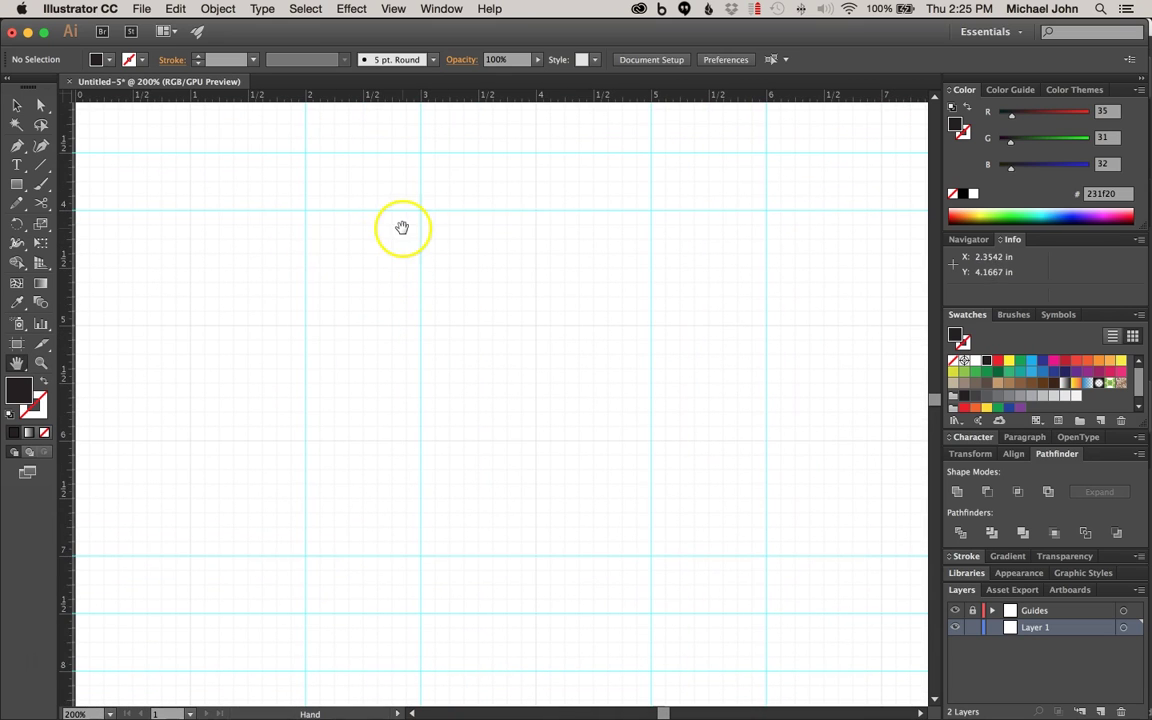
{"action": "key", "text": "space"}
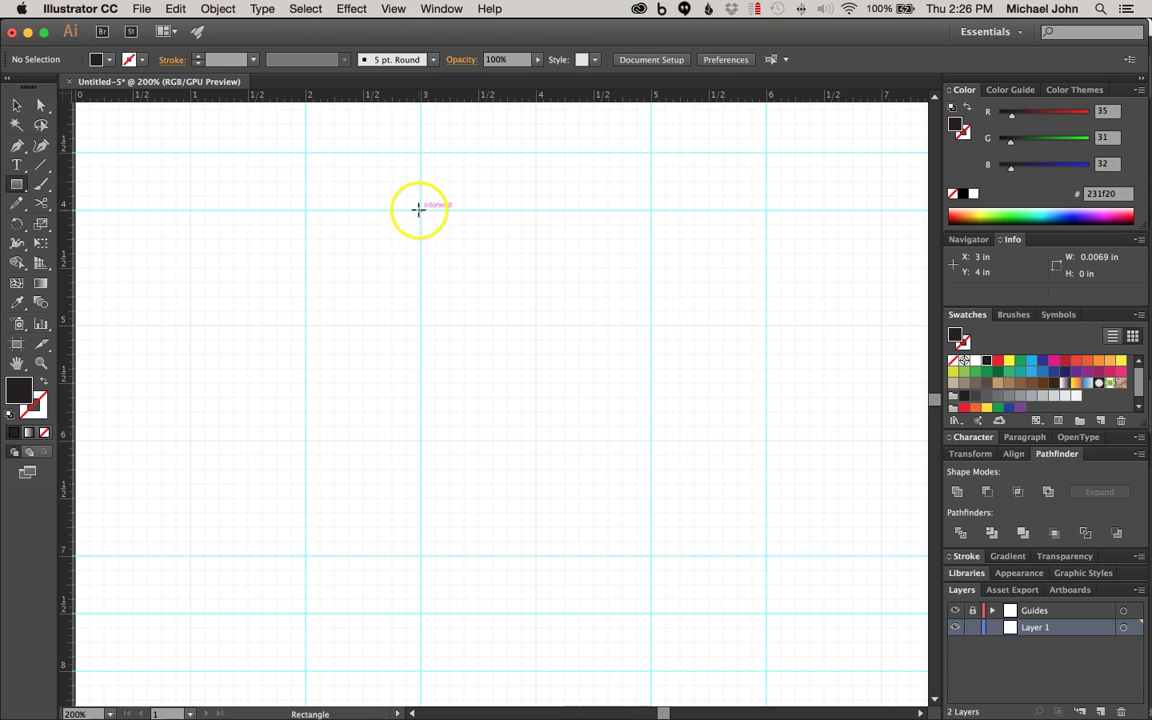
{"action": "left_click_drag", "start_coordinate": [420, 210], "coordinate": [308, 557]}
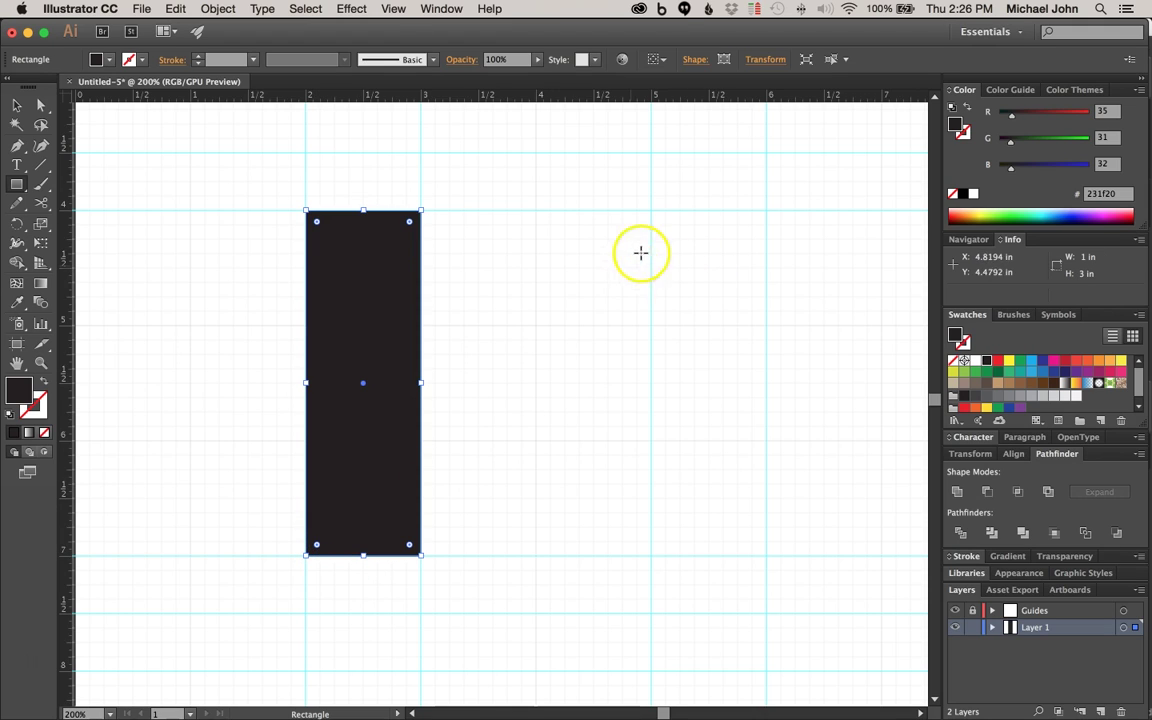
- Draw a 2 × 3 in rectangle directly beside the narrow side panel, spanning the guides from 3 to 5 in
{"action": "left_click_drag", "start_coordinate": [651, 211], "coordinate": [424, 557]}
{"action": "key", "text": "v"}
{"action": "left_click", "coordinate": [496, 596]}
- Duplicate the 1 × 3 in side panel horizontally into the space between the 5 and 6 in guides
{"action": "left_click", "coordinate": [384, 380]}
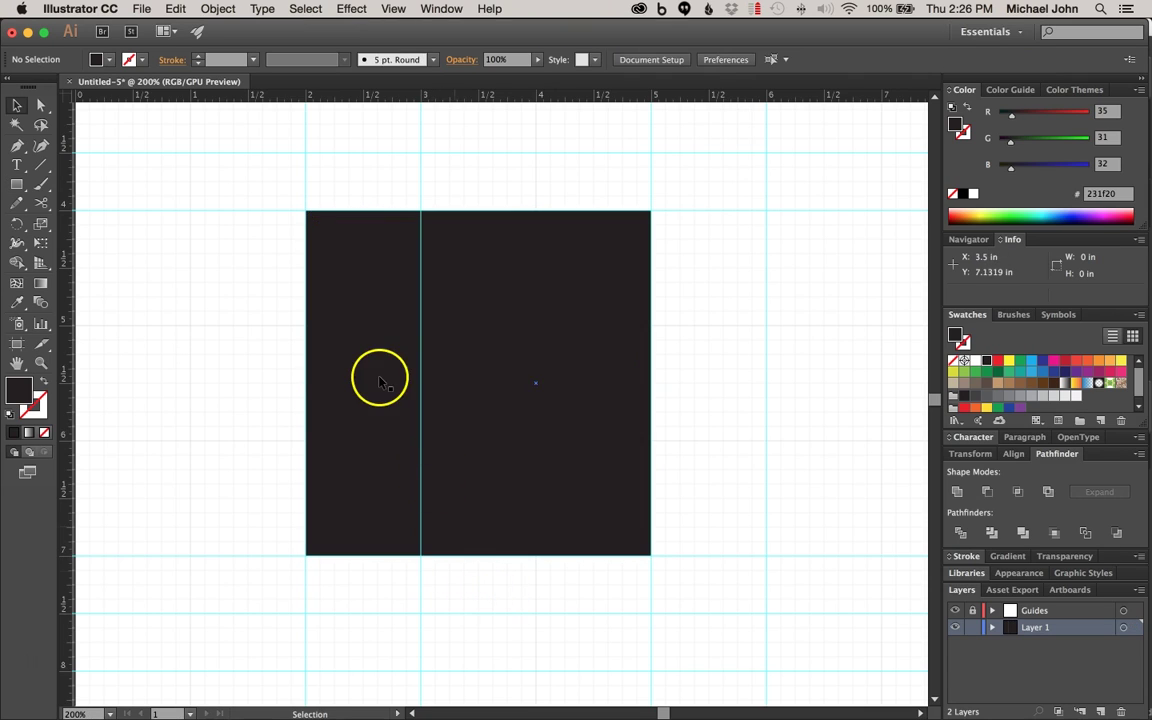
{"action": "left_click", "coordinate": [384, 326]}
{"action": "left_click_drag", "start_coordinate": [479, 326], "coordinate": [726, 320], "text": "alt+shift"}
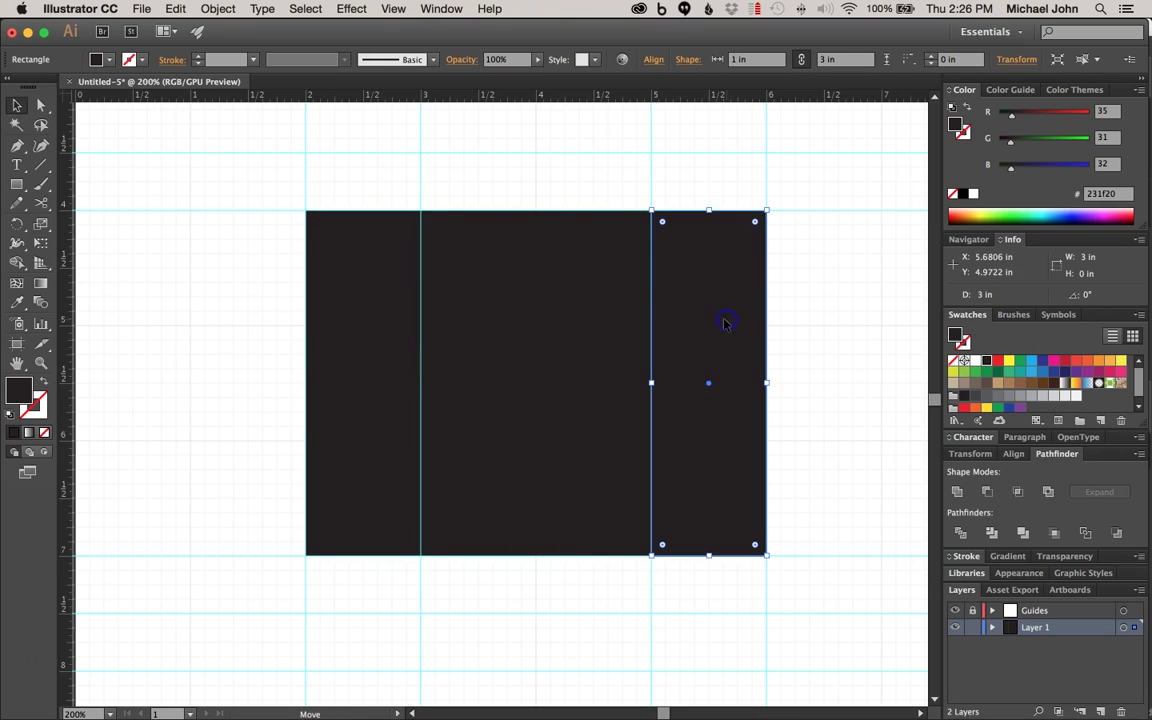
{"action": "left_click", "coordinate": [597, 191]}
- Duplicate the 2 × 3 in main panel horizontally into the space between the 6 and 8 in guides
{"action": "scroll", "coordinate": [590, 198], "scroll_direction": "right", "scroll_amount": 5}
{"action": "left_click", "coordinate": [268, 303]}
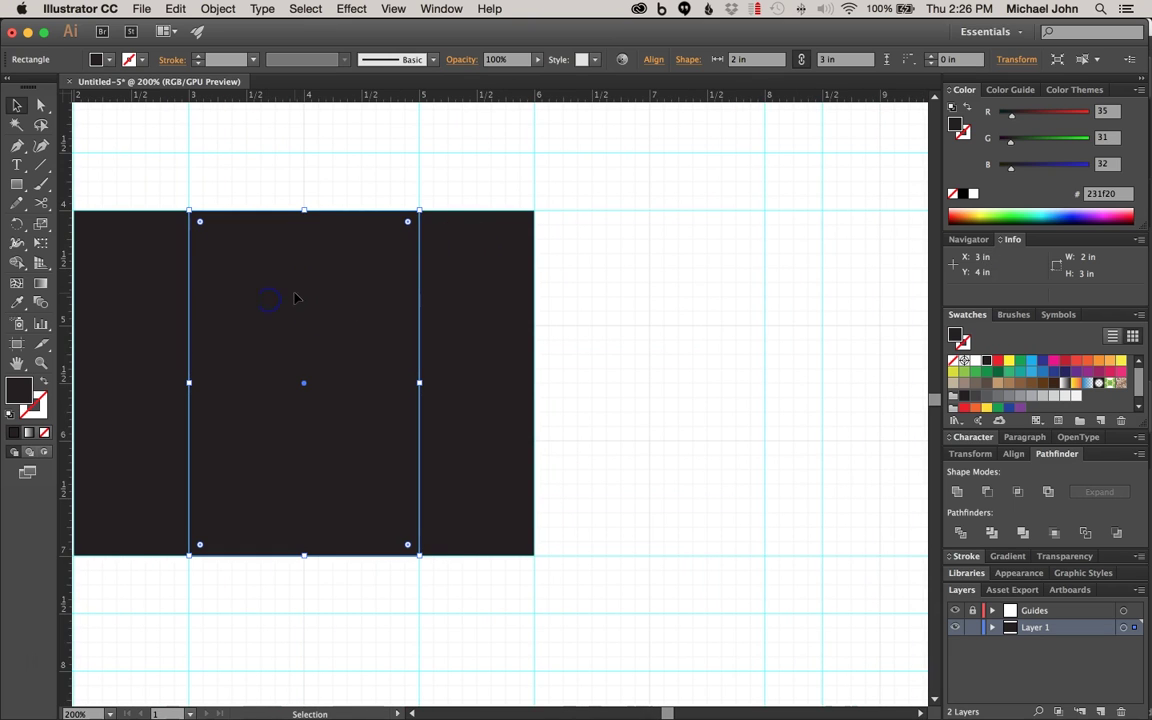
{"action": "left_click_drag", "start_coordinate": [297, 297], "coordinate": [638, 298], "text": "alt+shift"}
{"action": "scroll", "coordinate": [375, 180], "scroll_direction": "up", "scroll_amount": 3}
{"action": "scroll", "coordinate": [375, 180], "scroll_direction": "left", "scroll_amount": 5}
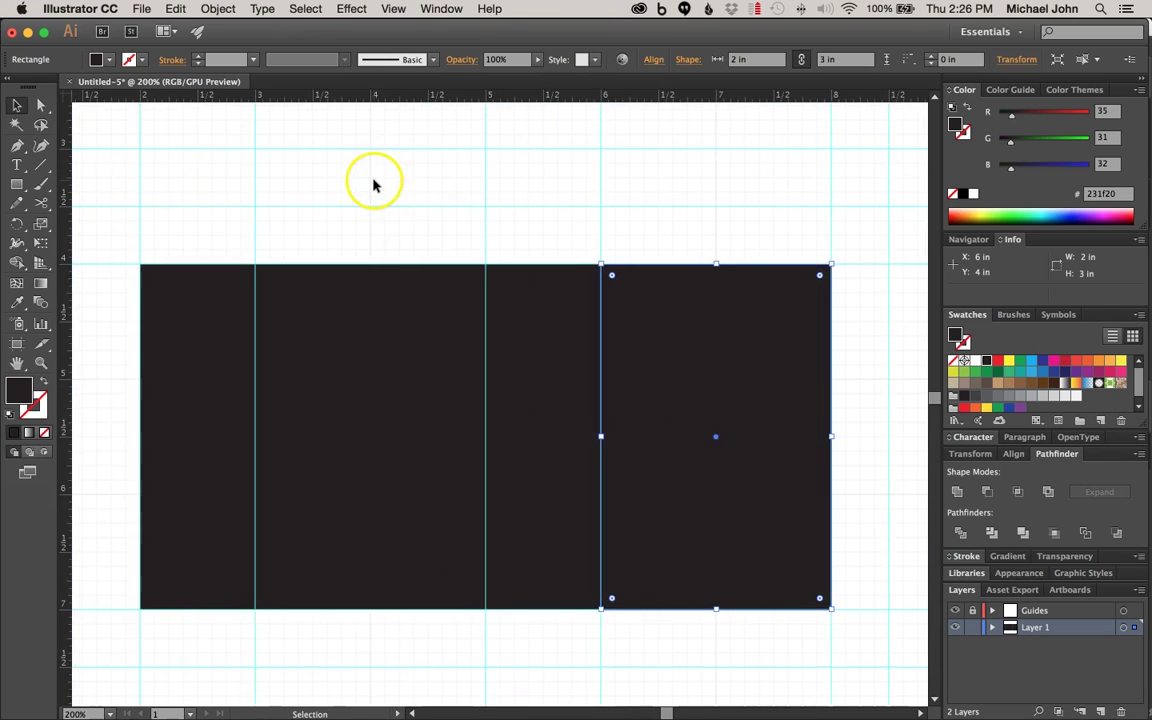
- Draw a 2 × 1 in rectangle on top of the first main panel, between the 3 and 4 in horizontal guides
{"action": "scroll", "coordinate": [376, 202], "scroll_direction": "up", "scroll_amount": 3}
{"action": "scroll", "coordinate": [376, 202], "scroll_direction": "left", "scroll_amount": 2}
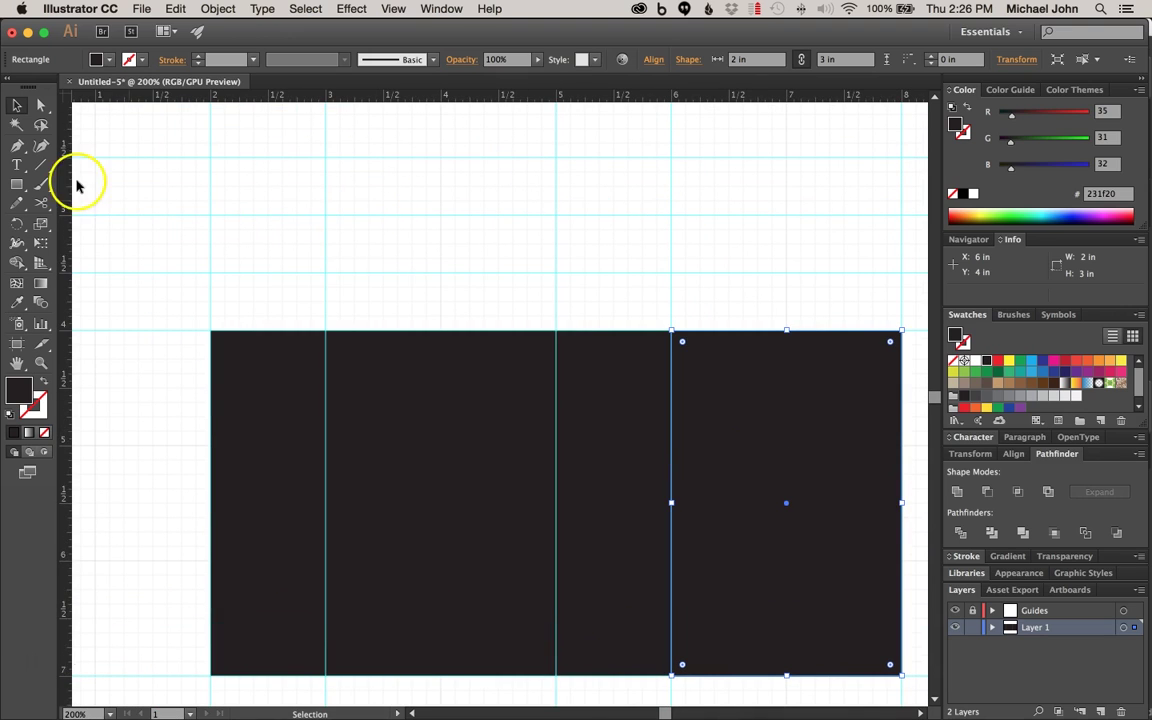
{"action": "left_click", "coordinate": [16, 184]}
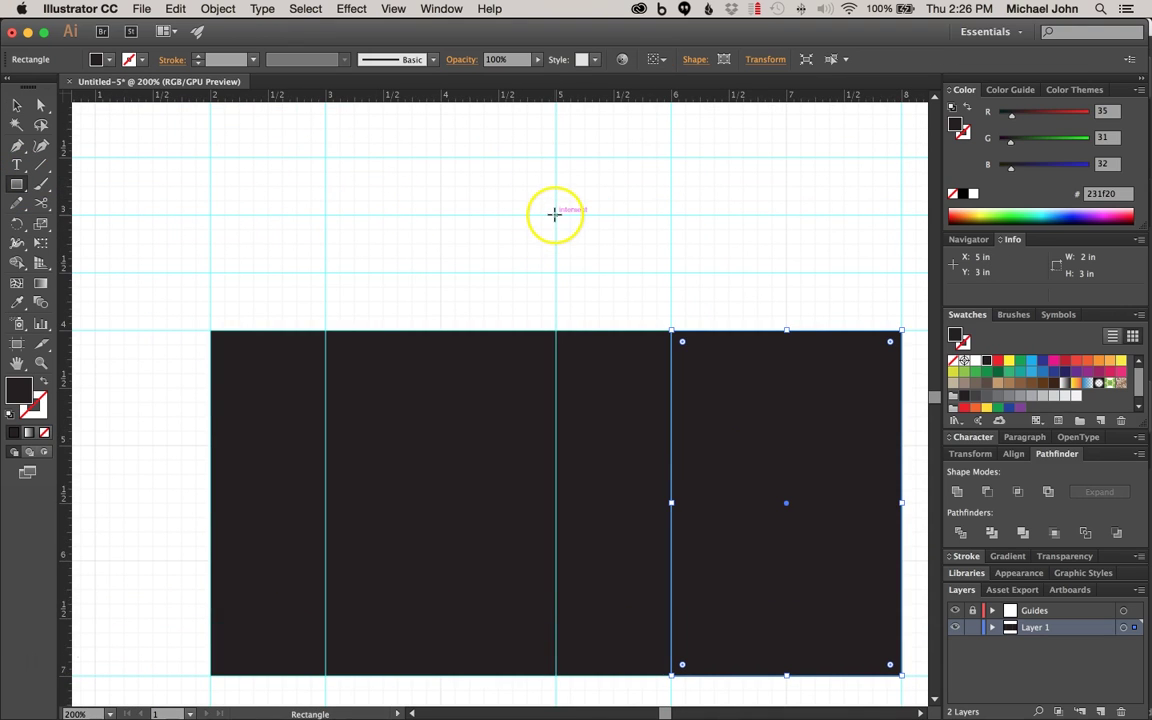
{"action": "left_click_drag", "start_coordinate": [556, 215], "coordinate": [325, 327]}
{"action": "key", "text": "v"}
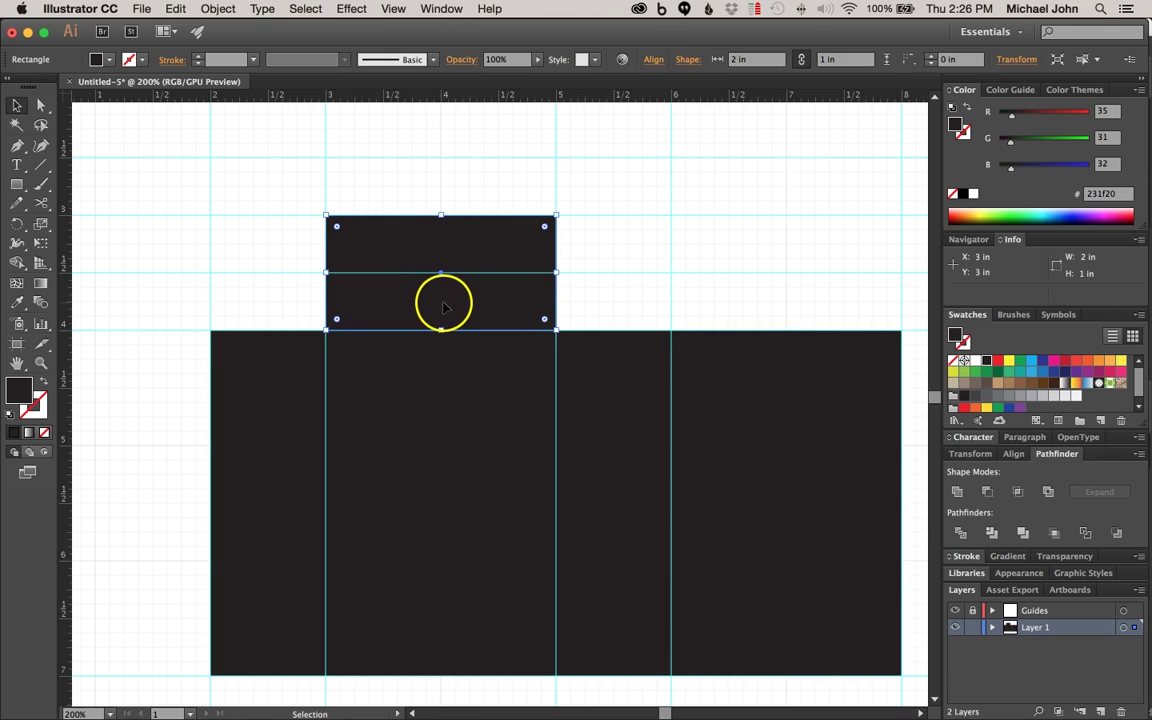
- Duplicate the 2 × 1 in top panel straight down to the lower edge of the main panel at 7 in
{"action": "scroll", "coordinate": [442, 301], "scroll_direction": "down", "scroll_amount": 2}
{"action": "left_click_drag", "start_coordinate": [505, 177], "coordinate": [517, 636], "text": "alt+shift"}
{"action": "scroll", "coordinate": [527, 311], "scroll_direction": "up", "scroll_amount": 4}
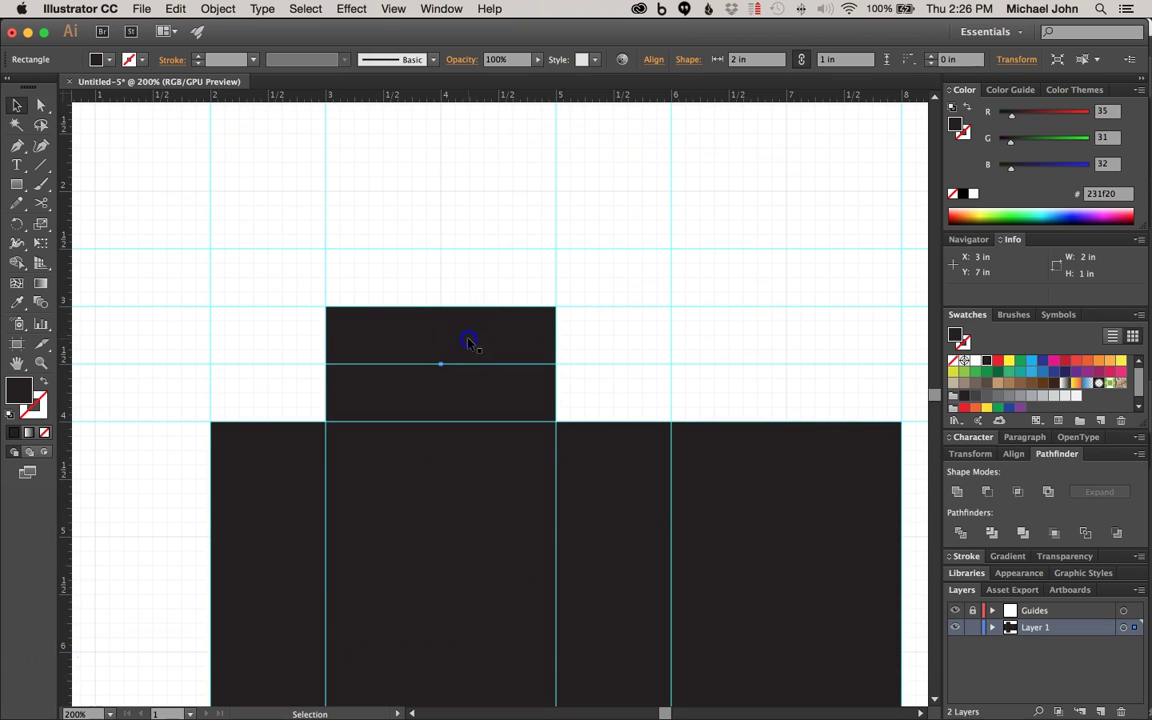
- Draw a 2 × 0.5 in tuck flap above the top panel, between the 2.5 and 3 in horizontal guides
{"action": "left_click", "coordinate": [463, 244]}
{"action": "left_click", "coordinate": [15, 185]}
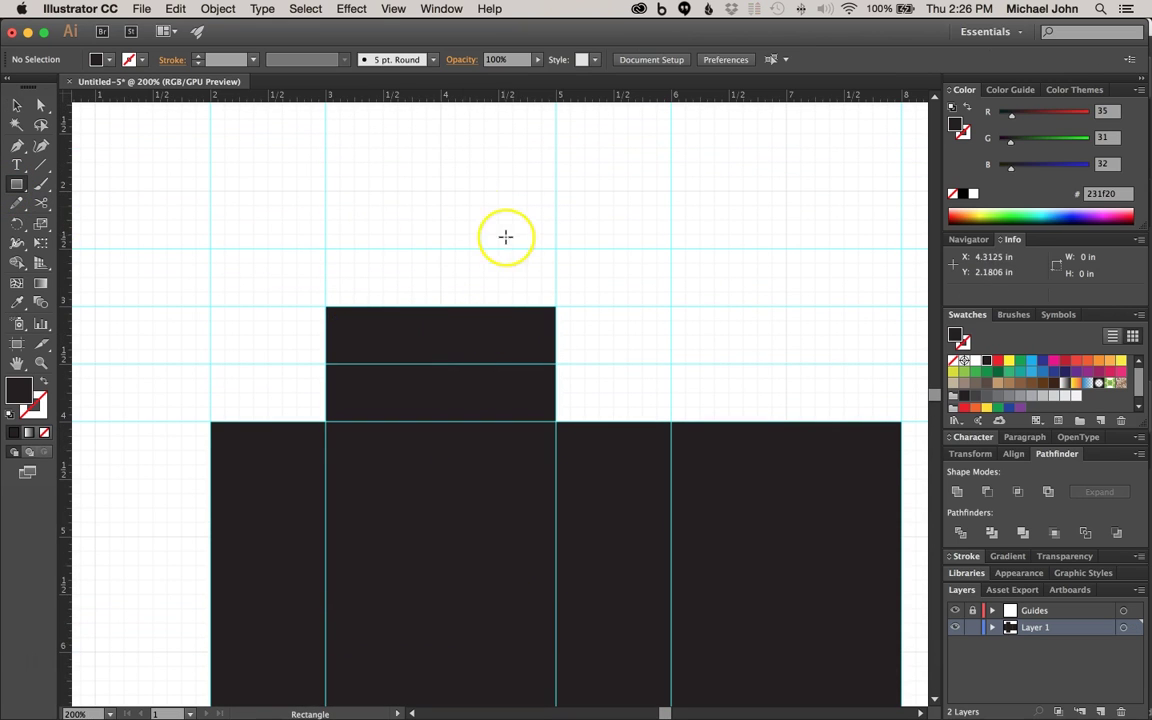
{"action": "mouse_move", "coordinate": [556, 246]}
{"action": "left_mouse_down"}
{"action": "mouse_move", "coordinate": [355, 270]}
{"action": "mouse_move", "coordinate": [327, 306]}
{"action": "left_mouse_up"}
{"action": "key", "text": "v"}
{"action": "left_click", "coordinate": [589, 312]}
{"action": "scroll", "coordinate": [589, 340], "scroll_direction": "down", "scroll_amount": 5}
{"action": "scroll", "coordinate": [589, 345], "scroll_direction": "up", "scroll_amount": 6}
- Taper the tuck flap by moving both of its upper corners inward by 0.1389 in
{"action": "key", "text": "a"}
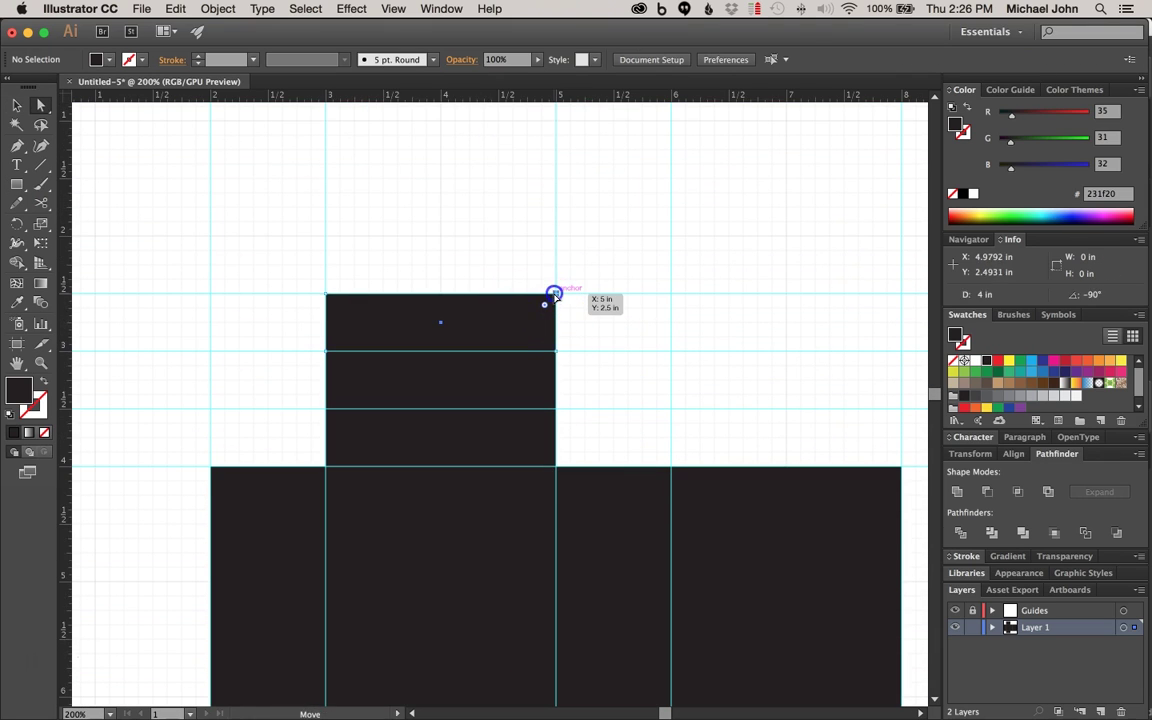
{"action": "left_click", "coordinate": [554, 293]}
{"action": "key", "text": "shift+Left"}
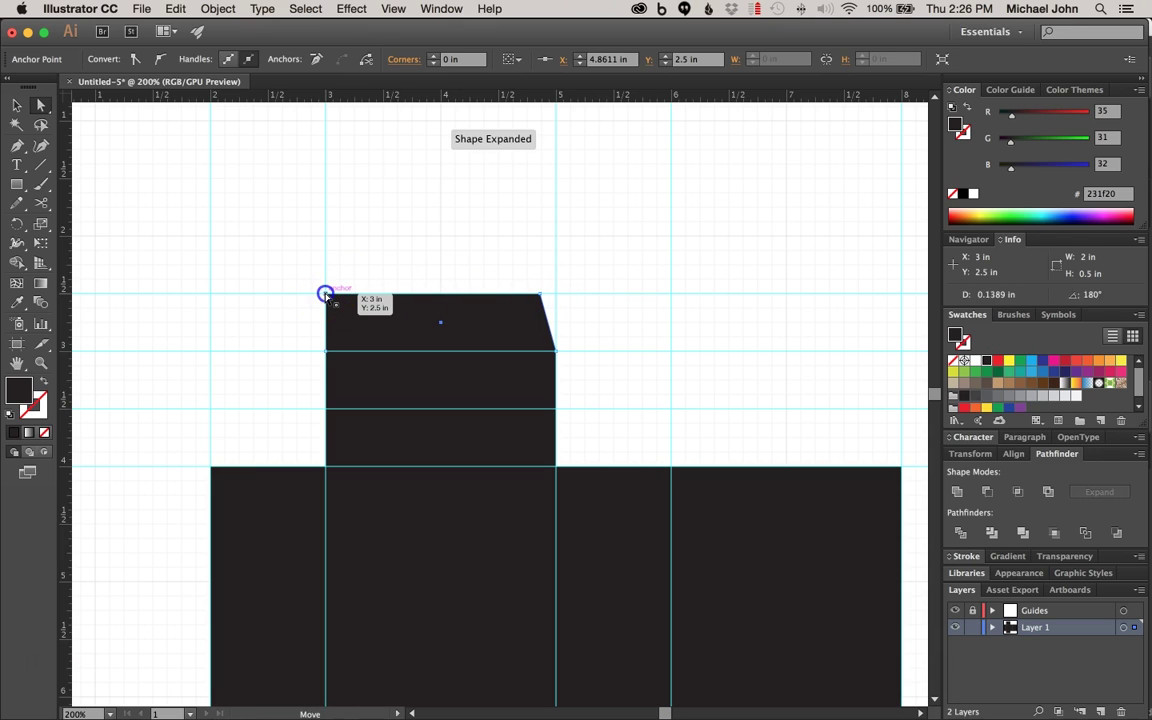
{"action": "left_click", "coordinate": [326, 296]}
{"action": "key", "text": "shift+Right"}
{"action": "left_click", "coordinate": [399, 261]}
{"action": "scroll", "coordinate": [491, 368], "scroll_direction": "down", "scroll_amount": 3}
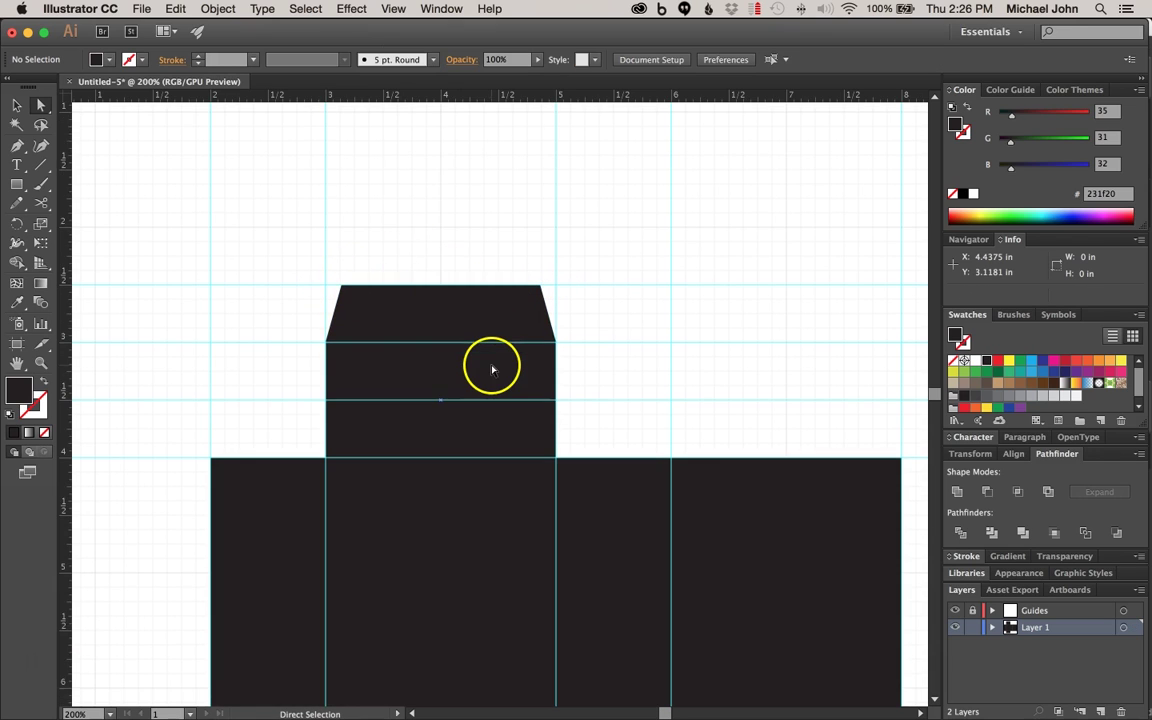
- Duplicate the tapered tuck flap down to the lower edge of the bottom panel
{"action": "left_click", "coordinate": [502, 173]}
{"action": "scroll", "coordinate": [502, 172], "scroll_direction": "down", "scroll_amount": 1}
{"action": "key", "text": "v"}
{"action": "left_click", "coordinate": [506, 130]}
{"action": "left_click_drag", "start_coordinate": [504, 135], "coordinate": [524, 641], "text": "alt"}
{"action": "scroll", "coordinate": [530, 467], "scroll_direction": "down", "scroll_amount": 5}
{"action": "scroll", "coordinate": [530, 467], "scroll_direction": "down", "scroll_amount": 1}
- Reflect the lower tuck flap vertically so its narrow edge points down, with its wide edge against the bottom panel
{"action": "key", "text": "o"}
{"action": "left_click_drag", "start_coordinate": [517, 506], "coordinate": [517, 545], "text": "shift"}
{"action": "left_click_drag", "start_coordinate": [411, 553], "coordinate": [521, 508], "text": "shift"}
{"action": "key", "text": "v"}
{"action": "left_click", "coordinate": [445, 344]}
{"action": "scroll", "coordinate": [447, 348], "scroll_direction": "up", "scroll_amount": 5}
{"action": "scroll", "coordinate": [447, 348], "scroll_direction": "up", "scroll_amount": 1}
- Draw a 1 × 0.5 in rectangle above the first side panel, between the 3.5 and 4 in horizontal guides
{"action": "left_click", "coordinate": [240, 235]}
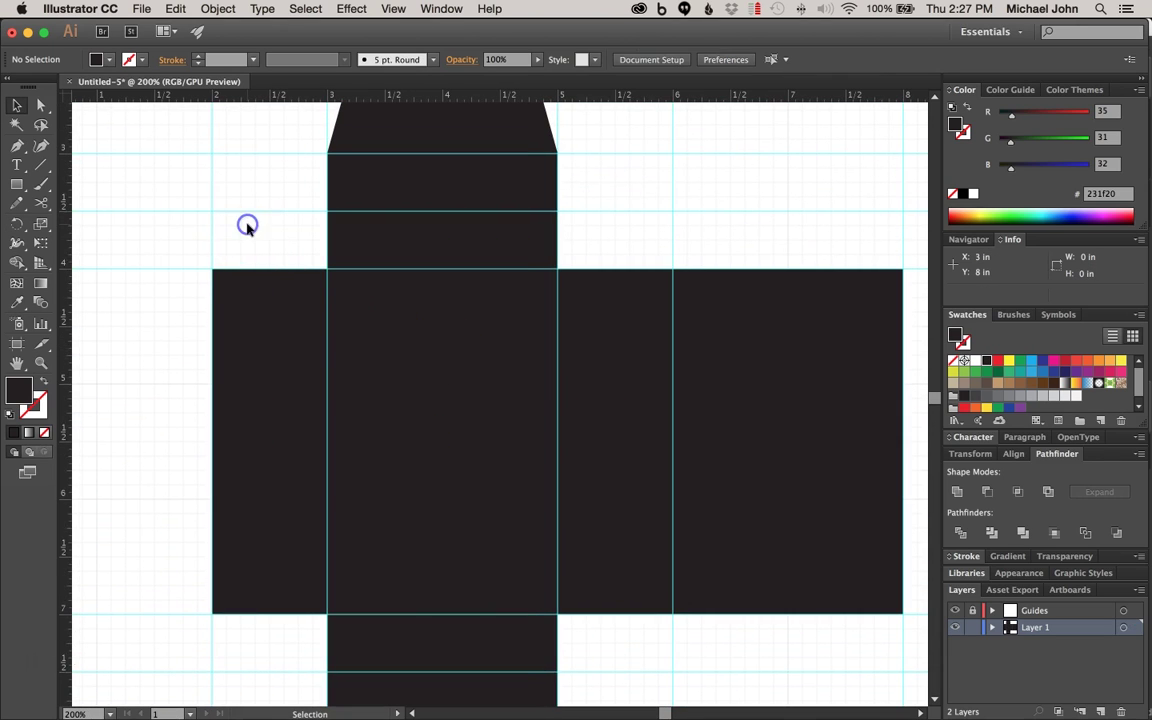
{"action": "key", "text": "m"}
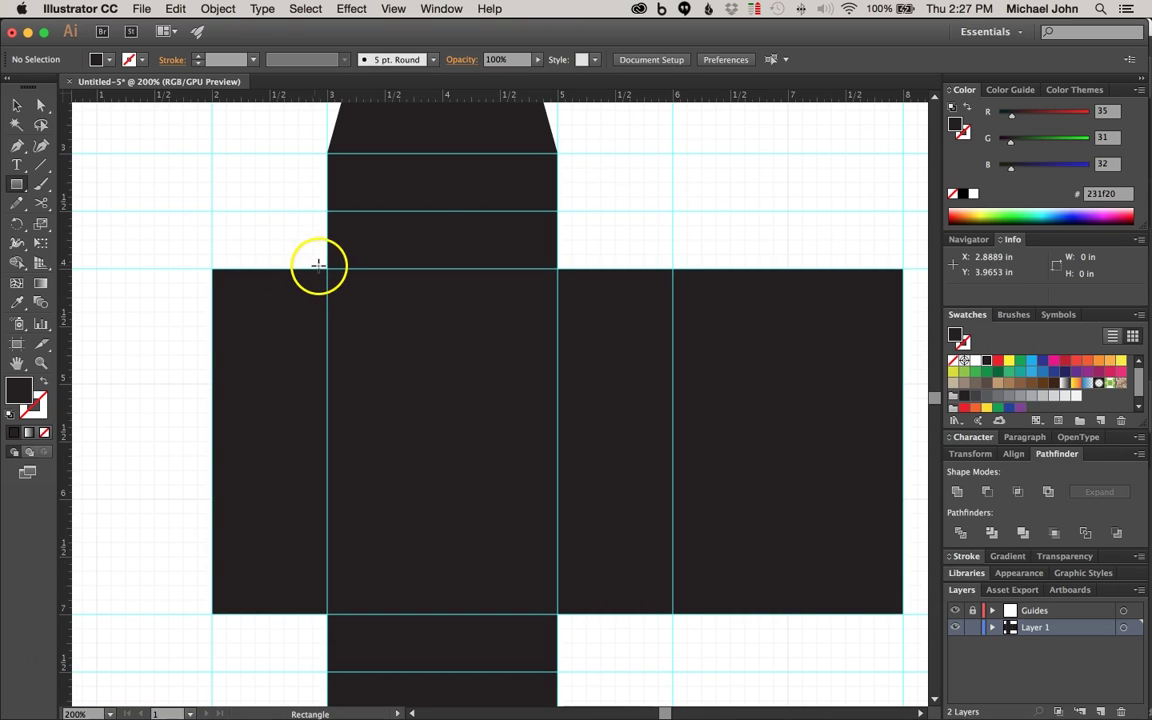
{"action": "left_click_drag", "start_coordinate": [328, 268], "coordinate": [212, 211]}
{"action": "key", "text": "a"}
{"action": "left_click", "coordinate": [200, 218]}
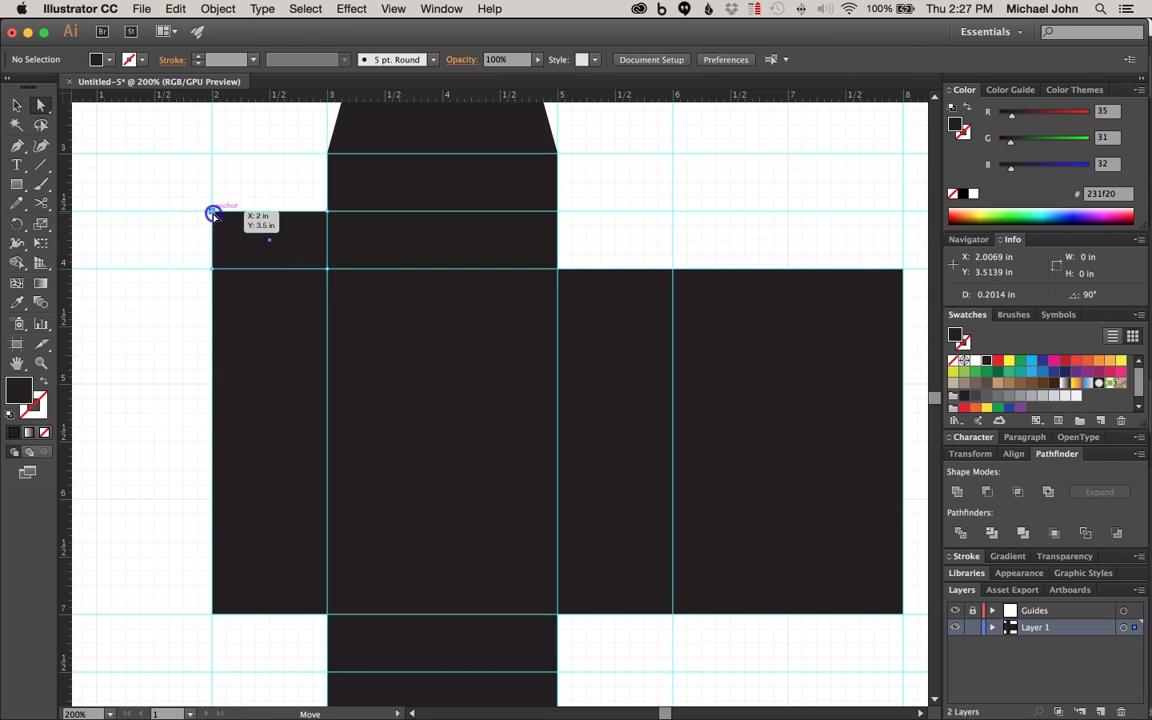
- Taper the small side flap by moving both of its upper corners inward by 0.1389 in
{"action": "left_click", "coordinate": [213, 213]}
{"action": "key", "text": "shift+Right"}
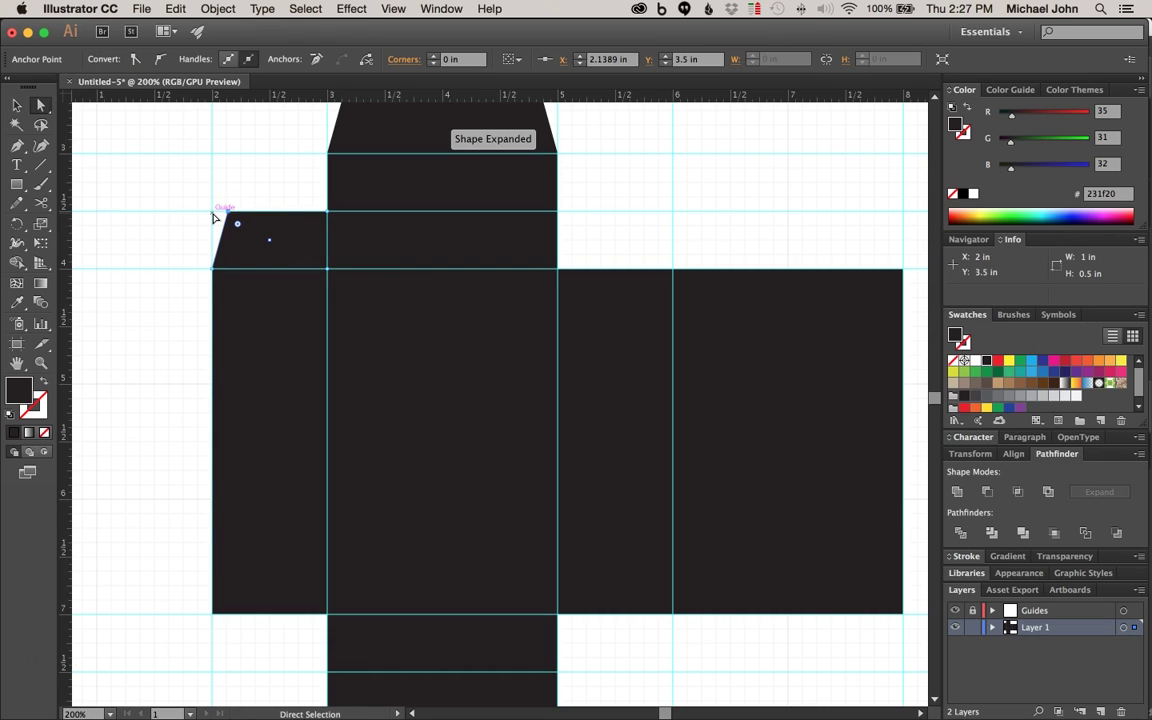
{"action": "left_click", "coordinate": [336, 215]}
{"action": "key", "text": "shift+Left"}
{"action": "left_click", "coordinate": [226, 175]}
- Duplicate the tapered side flap to the lower edge of the side panel and rotate the copy 180°
{"action": "key", "text": "v"}
{"action": "left_click", "coordinate": [272, 237]}
{"action": "left_click_drag", "start_coordinate": [289, 241], "coordinate": [298, 641], "text": "alt+shift"}
{"action": "key", "text": "r"}
{"action": "left_click_drag", "start_coordinate": [175, 590], "coordinate": [270, 640], "text": "shift"}
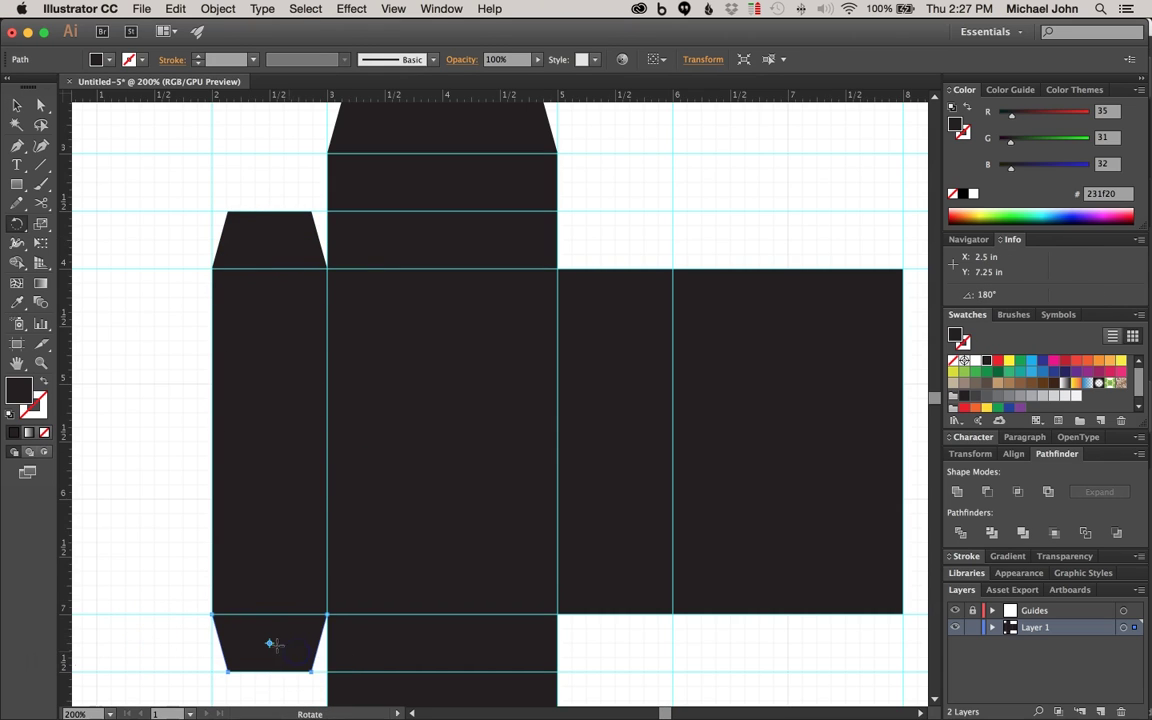
- Duplicate both tapered side flaps horizontally onto the second side panel, between the 5 and 6 in guides
{"action": "key", "text": "v"}
{"action": "left_click", "coordinate": [280, 228], "text": "shift"}
{"action": "left_click_drag", "start_coordinate": [289, 241], "coordinate": [630, 253], "text": "alt+shift"}
{"action": "left_click", "coordinate": [620, 185]}
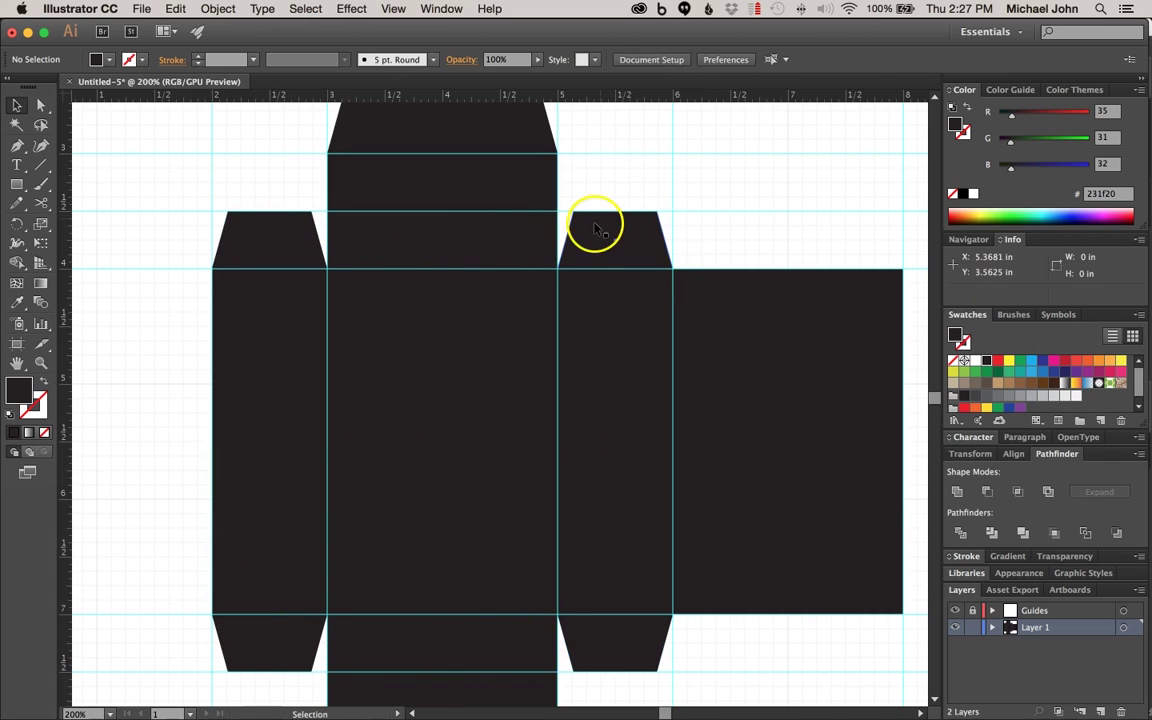
- Copy a side flap to the outer edge of the second main panel and rotate it so its narrow side faces outward
{"action": "scroll", "coordinate": [593, 226], "scroll_direction": "right", "scroll_amount": 5}
{"action": "left_click", "coordinate": [376, 247]}
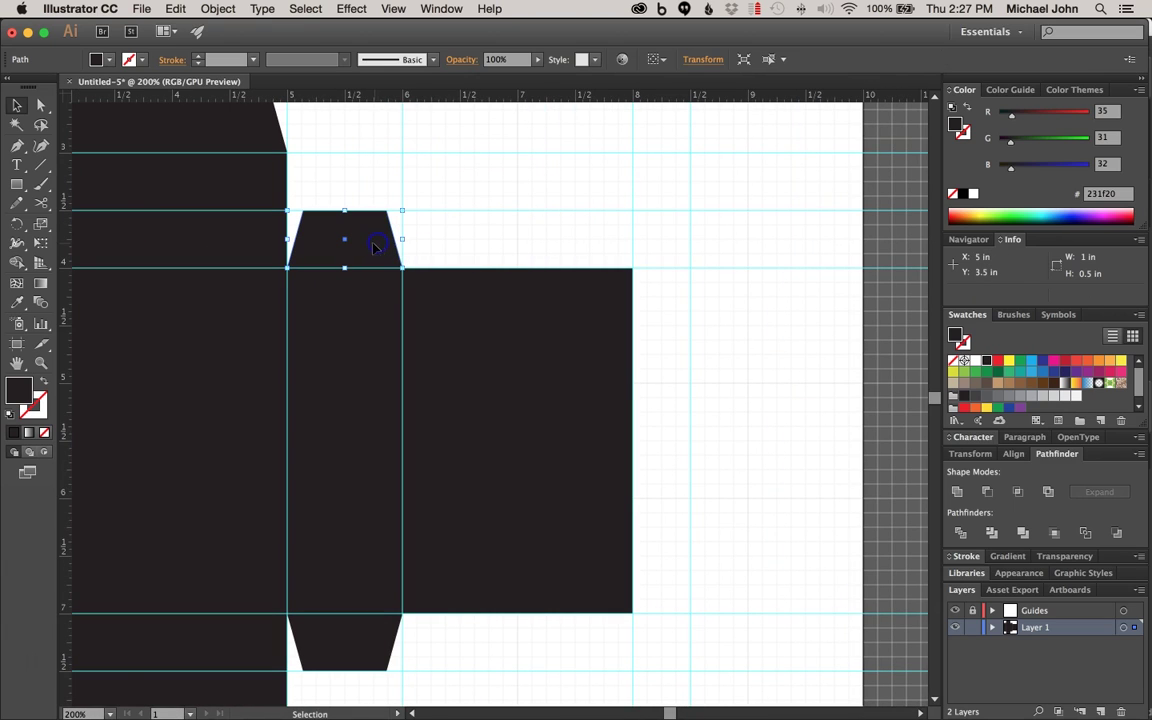
{"action": "left_click_drag", "start_coordinate": [368, 248], "coordinate": [682, 320], "text": "alt+shift"}
{"action": "key", "text": "r"}
{"action": "key", "text": "v"}
{"action": "left_click", "coordinate": [720, 342]}
- Stretch the outer glue flap to the panel's full height by moving its two lower corner points down to the 7 in guide
{"action": "key", "text": "a"}
{"action": "left_click", "coordinate": [689, 369]}
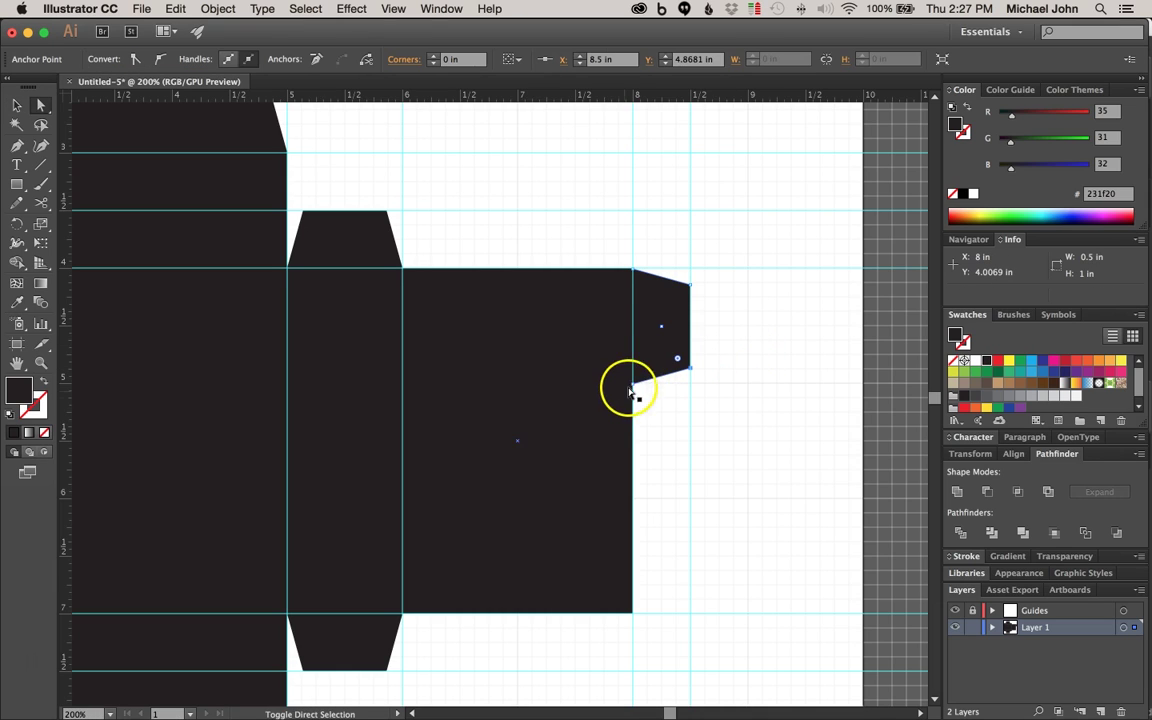
{"action": "left_click", "coordinate": [632, 385], "text": "shift"}
{"action": "left_click_drag", "start_coordinate": [634, 404], "coordinate": [638, 614], "text": "shift"}
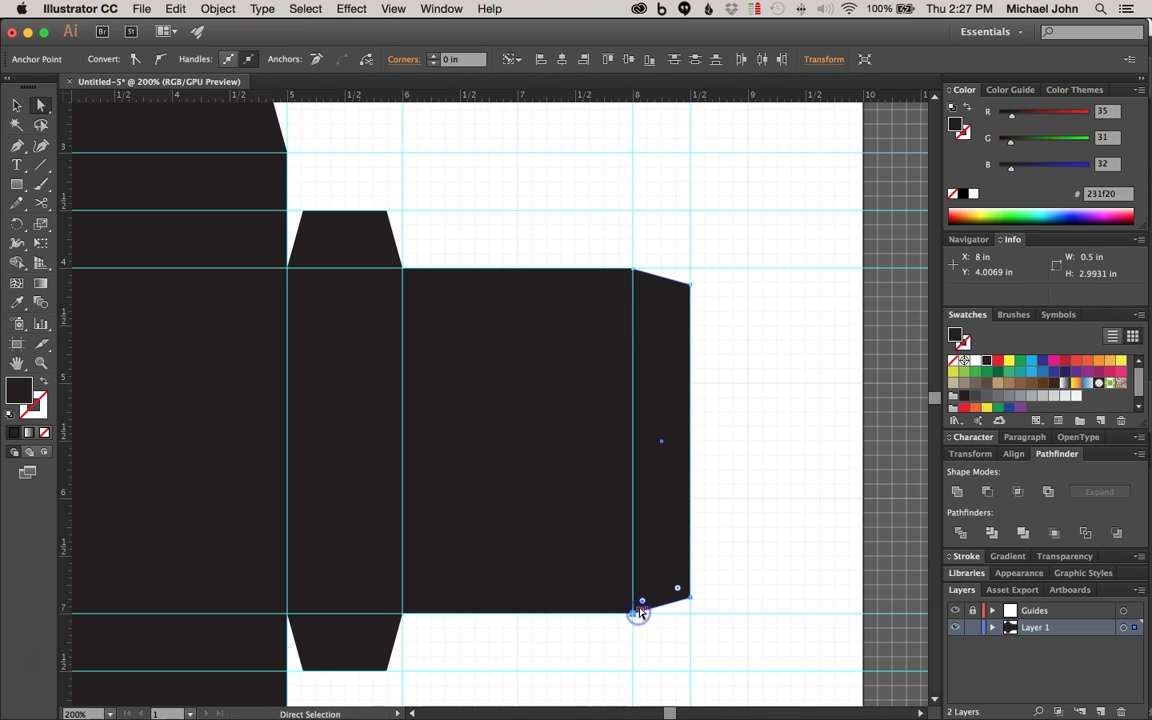
{"action": "left_click", "coordinate": [571, 641]}
{"action": "key", "text": "v"}
- Add a vertical guide at 7 in through the second main panel's centre on the Guides layer, lock that layer and reactivate Layer 1
{"action": "scroll", "coordinate": [514, 402], "scroll_direction": "up", "scroll_amount": 3}
{"action": "scroll", "coordinate": [514, 402], "scroll_direction": "left", "scroll_amount": 5}
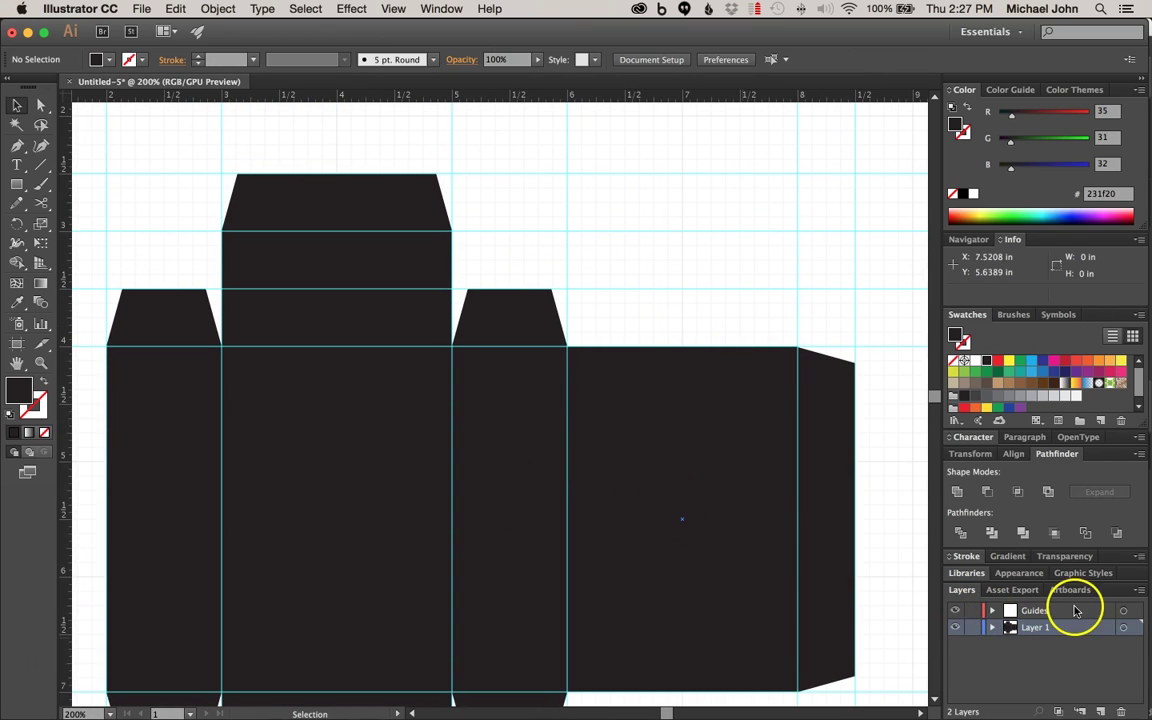
{"action": "left_click", "coordinate": [1076, 610]}
{"action": "left_click", "coordinate": [689, 468]}
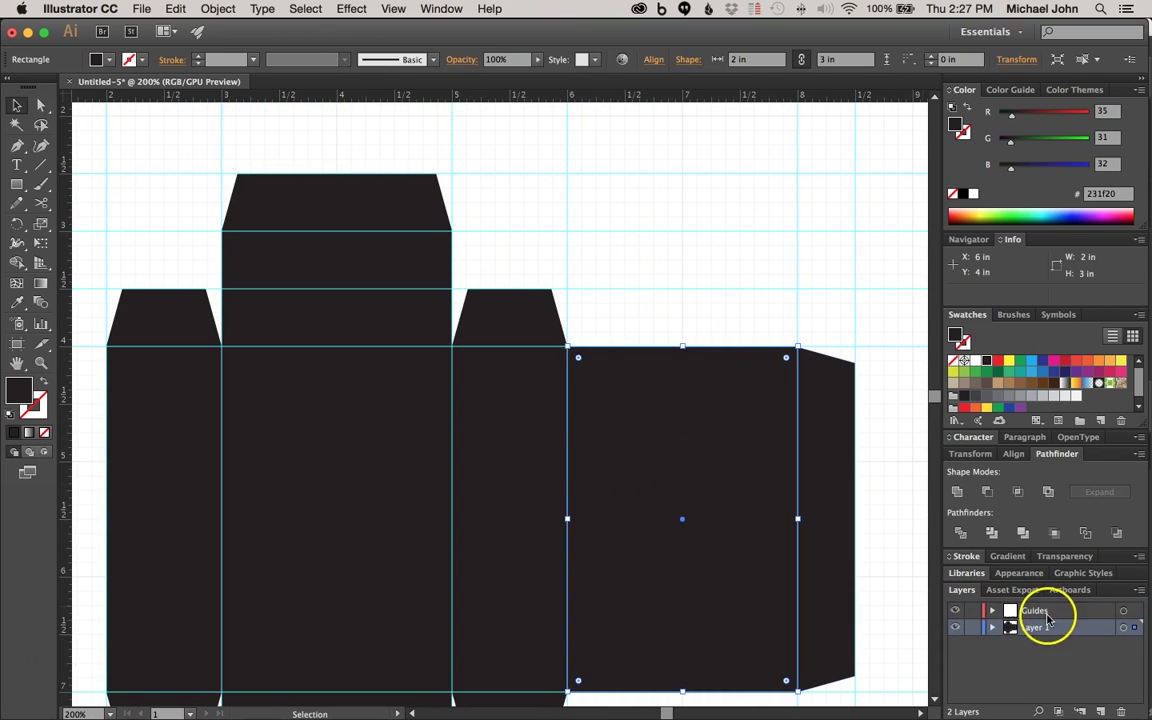
{"action": "left_click_drag", "start_coordinate": [64, 442], "coordinate": [431, 497]}
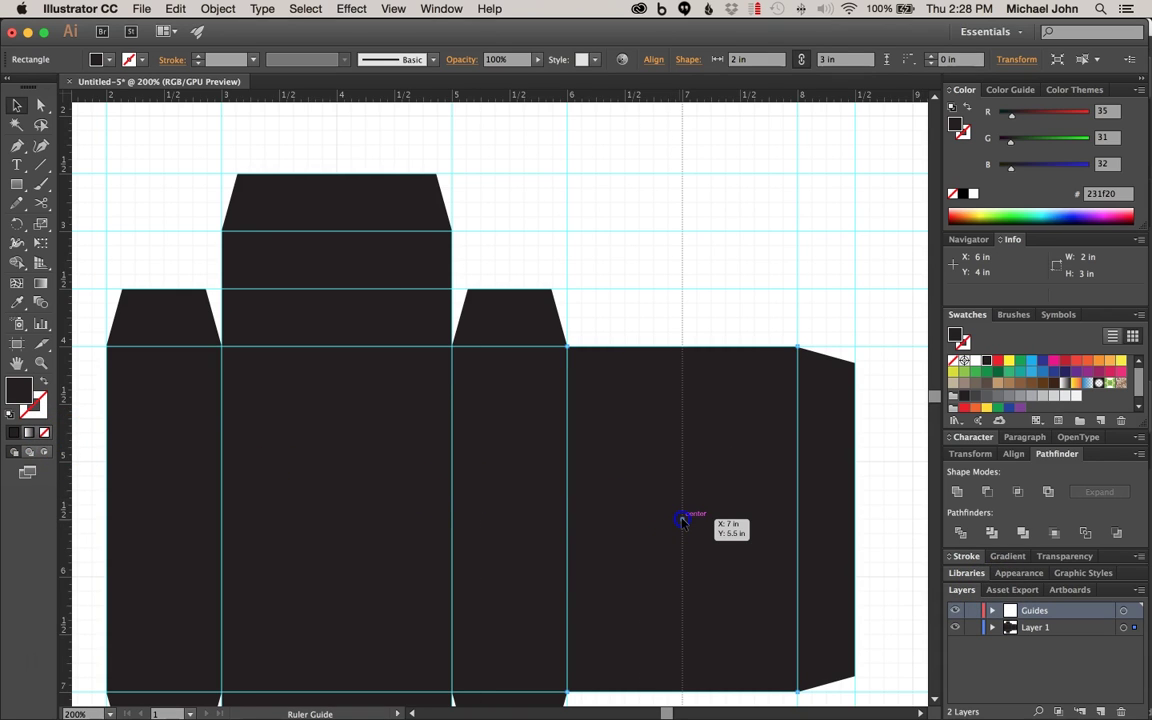
{"action": "left_click_drag", "start_coordinate": [682, 521], "coordinate": [682, 521]}
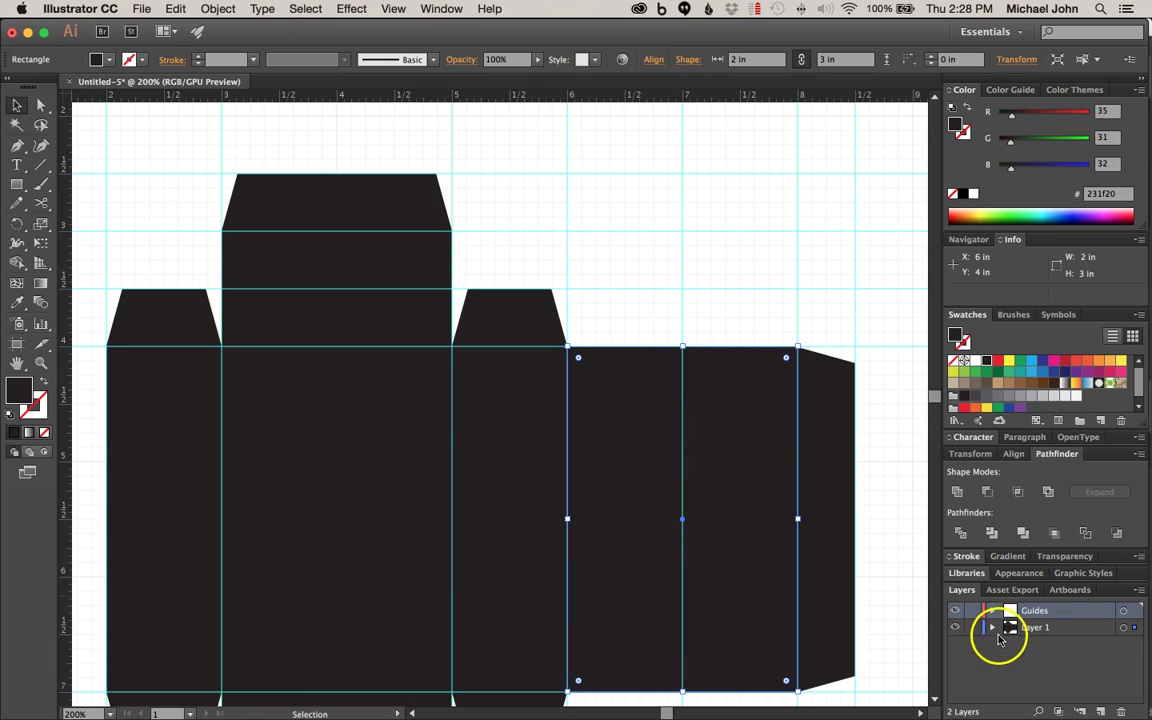
{"action": "left_click", "coordinate": [975, 610]}
{"action": "left_click", "coordinate": [1040, 627]}
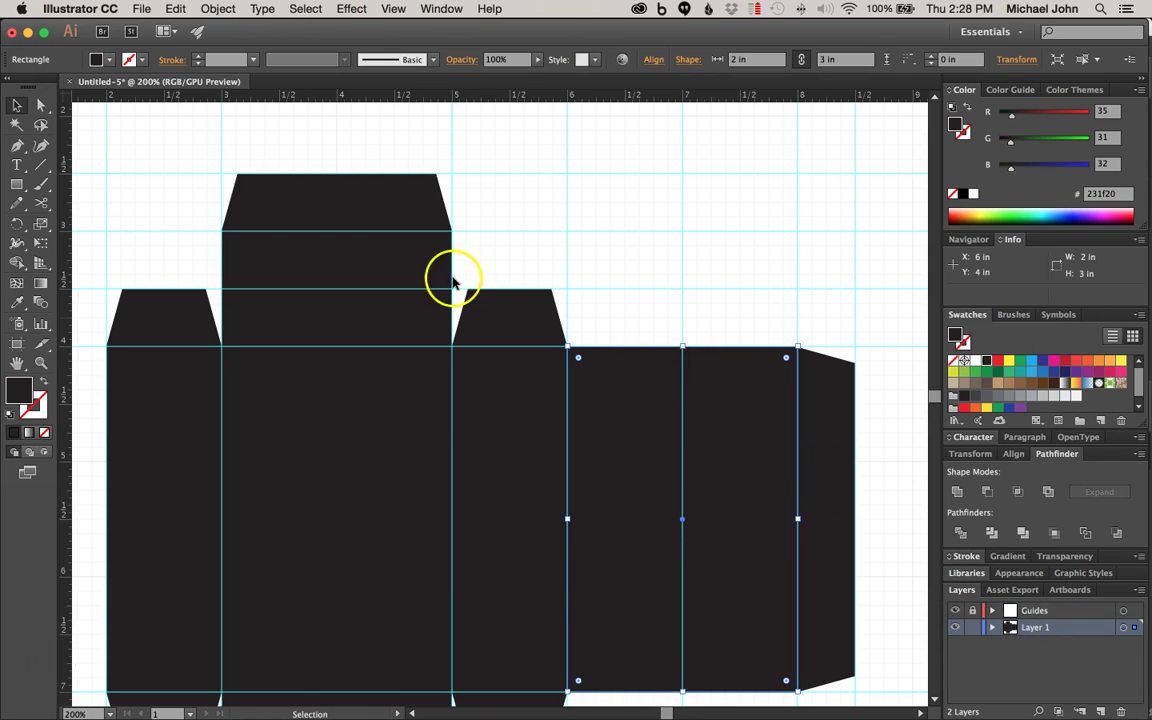
- Draw a tab about 1.1 × 0.47 in above the second main panel, centred on the 7 in guide
{"action": "left_click", "coordinate": [16, 185]}
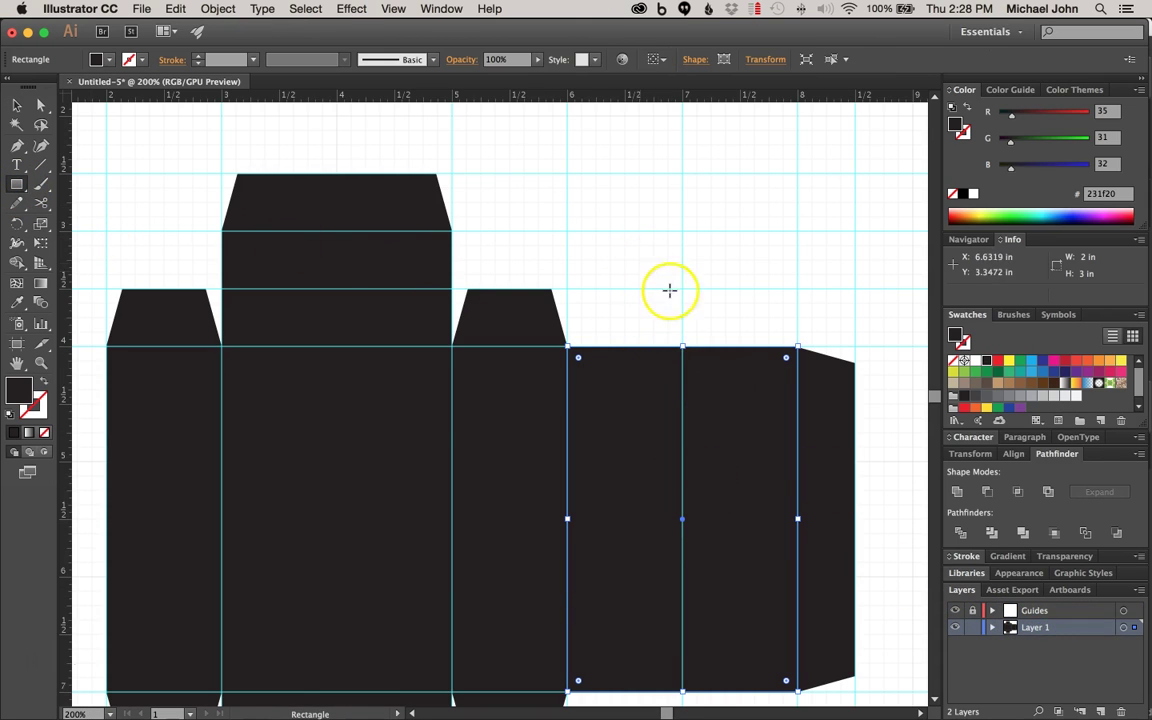
{"action": "mouse_move", "coordinate": [682, 301]}
{"action": "left_mouse_down"}
{"action": "mouse_move", "coordinate": [627, 297]}
{"action": "mouse_move", "coordinate": [619, 275]}
{"action": "left_mouse_up"}
{"action": "key", "text": "v"}
{"action": "left_click_drag", "start_coordinate": [707, 313], "coordinate": [706, 324]}
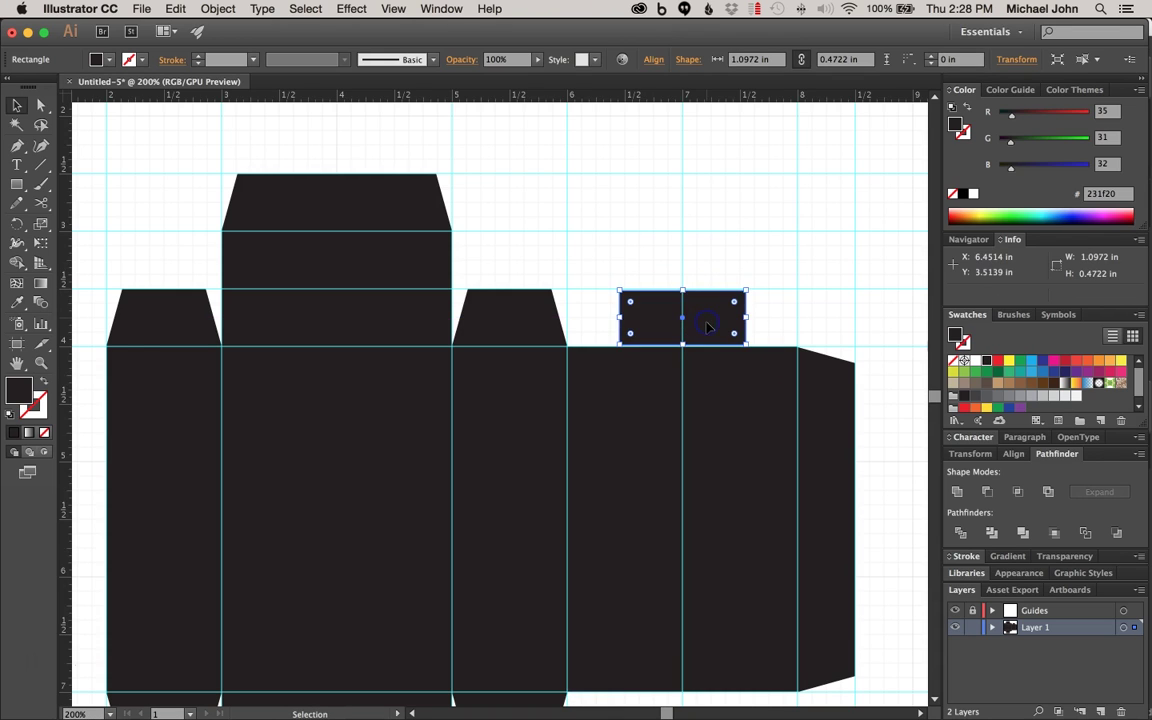
- Move the new tab straight down so its lower edge sits flush on the second main panel at the 4 in guide
{"action": "key", "text": "super+equal"}
{"action": "key", "text": "z"}
{"action": "left_click", "coordinate": [481, 417]}
{"action": "left_click", "coordinate": [495, 411]}
{"action": "key", "text": "v"}
{"action": "left_click", "coordinate": [534, 330]}
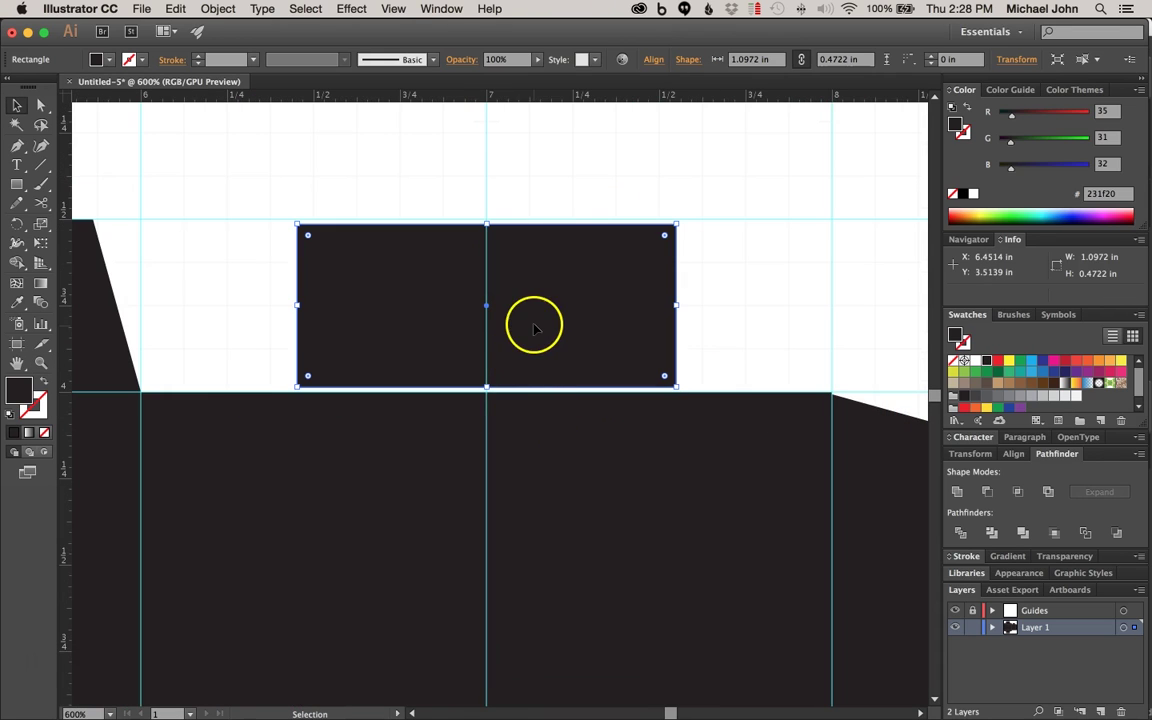
{"action": "left_click_drag", "start_coordinate": [534, 328], "coordinate": [534, 333], "text": "shift"}
{"action": "left_click", "coordinate": [729, 316]}
{"action": "key", "text": "a"}
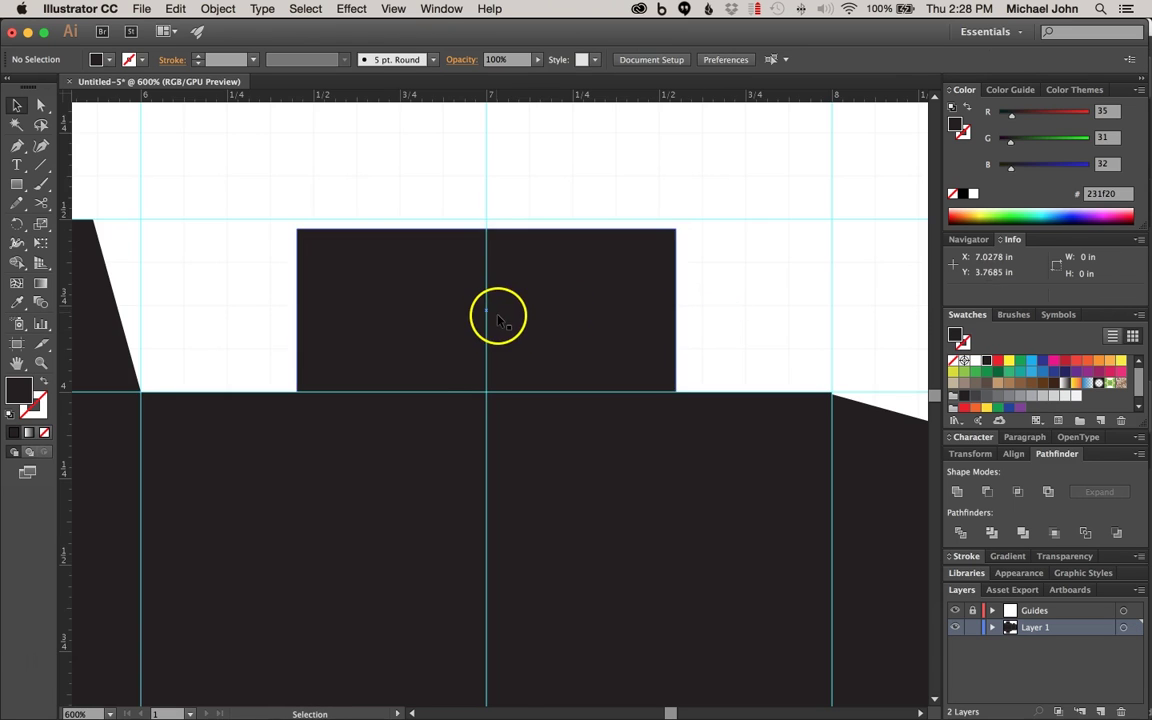
- Stretch the tab to 0.5 in high by moving its two upper corner points up to the 3.5 in guide
{"action": "scroll", "coordinate": [496, 315], "scroll_direction": "up", "scroll_amount": 3}
{"action": "scroll", "coordinate": [496, 315], "scroll_direction": "left", "scroll_amount": 2}
{"action": "left_click", "coordinate": [349, 343]}
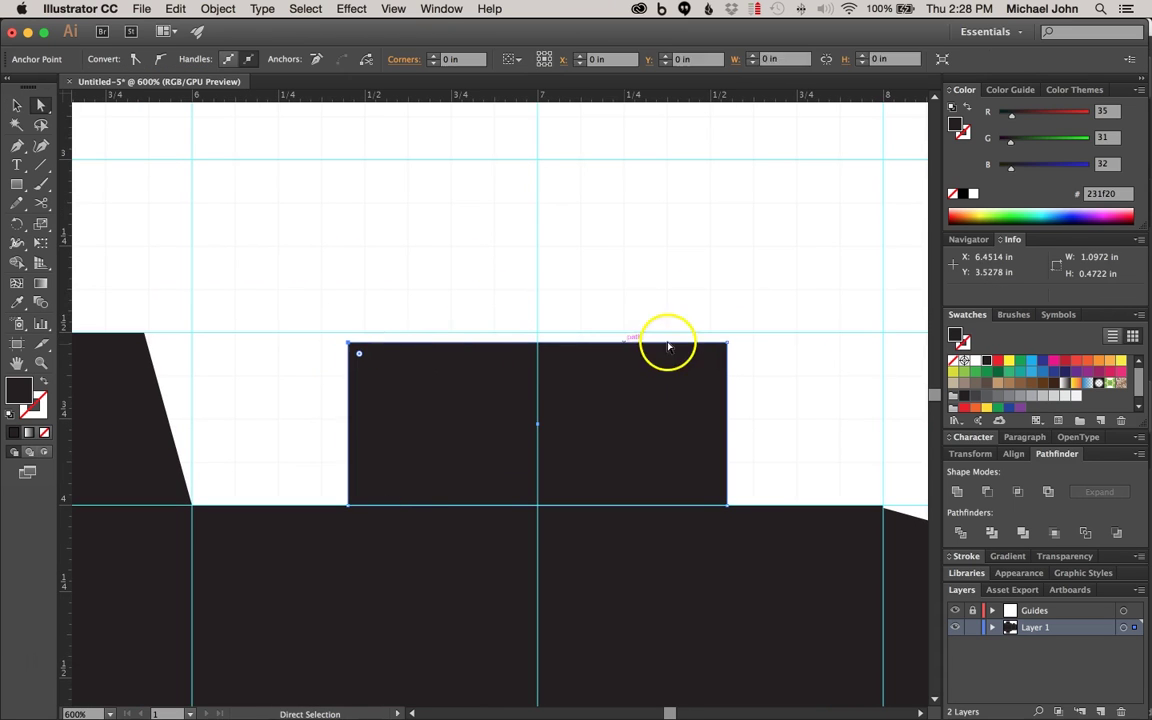
{"action": "left_click", "coordinate": [728, 343], "text": "shift"}
{"action": "left_click_drag", "start_coordinate": [728, 338], "coordinate": [727, 334], "text": "shift"}
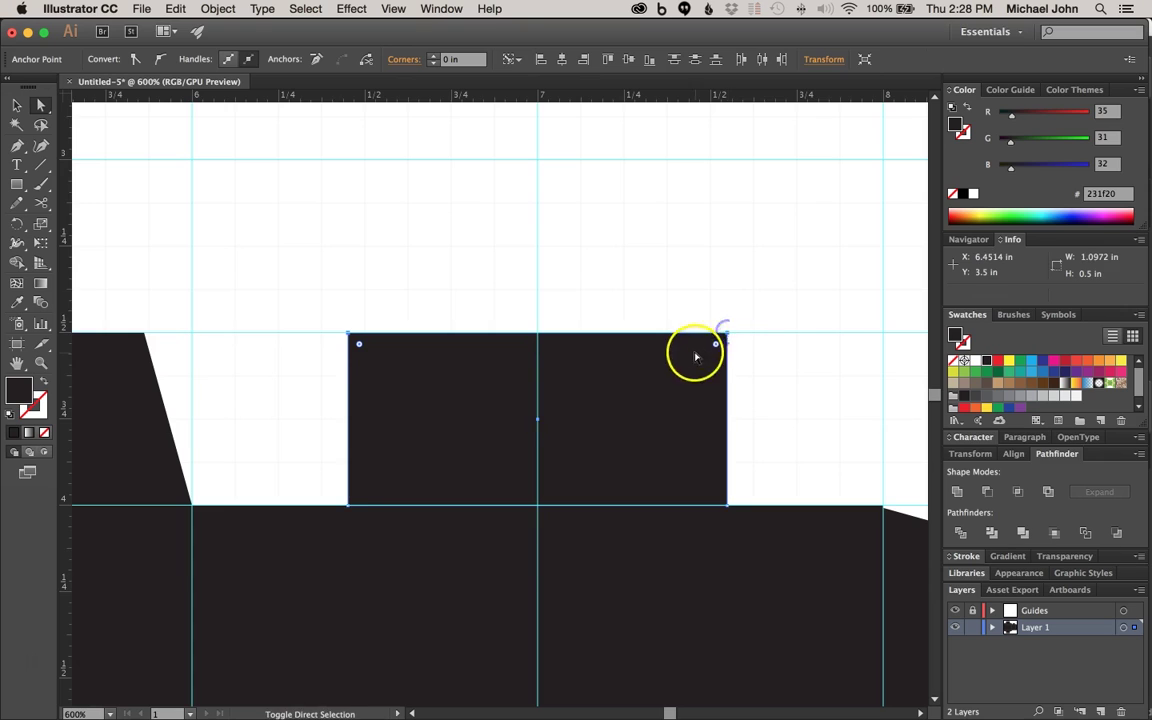
{"action": "key", "text": "v"}
{"action": "left_click", "coordinate": [620, 262]}
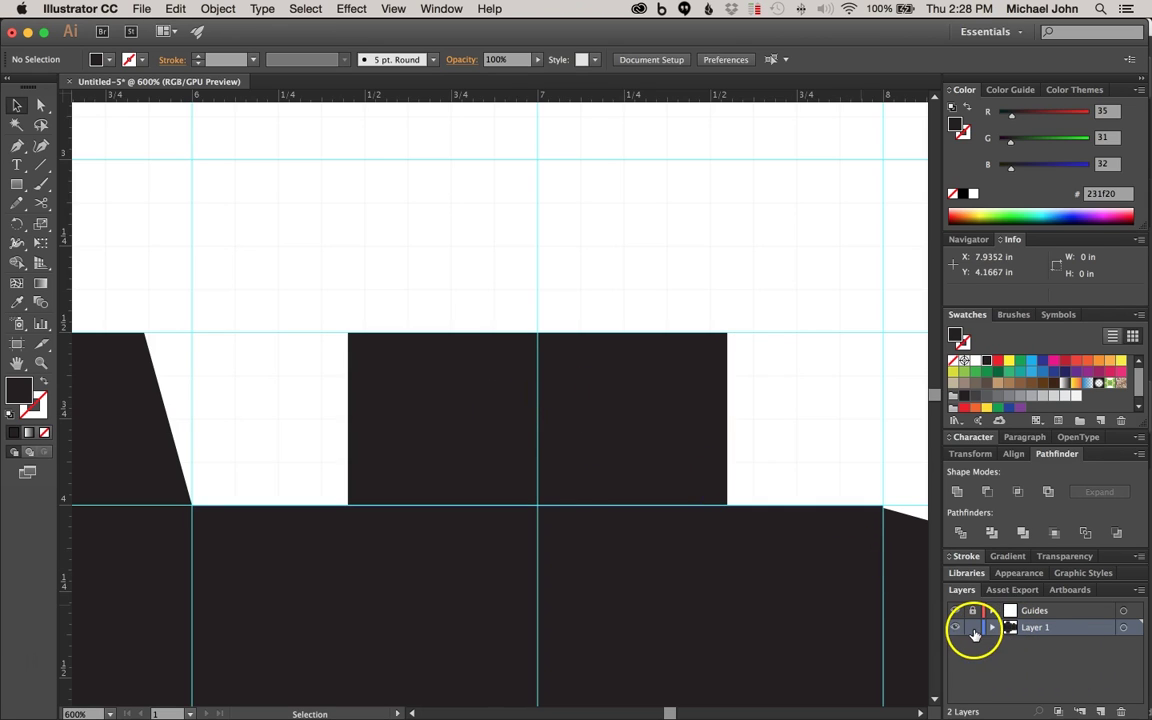
- Round the tab's two upper corners equally with a live corner radius, leaving the lower corners square
{"action": "key", "text": "a"}
{"action": "left_click", "coordinate": [727, 333]}
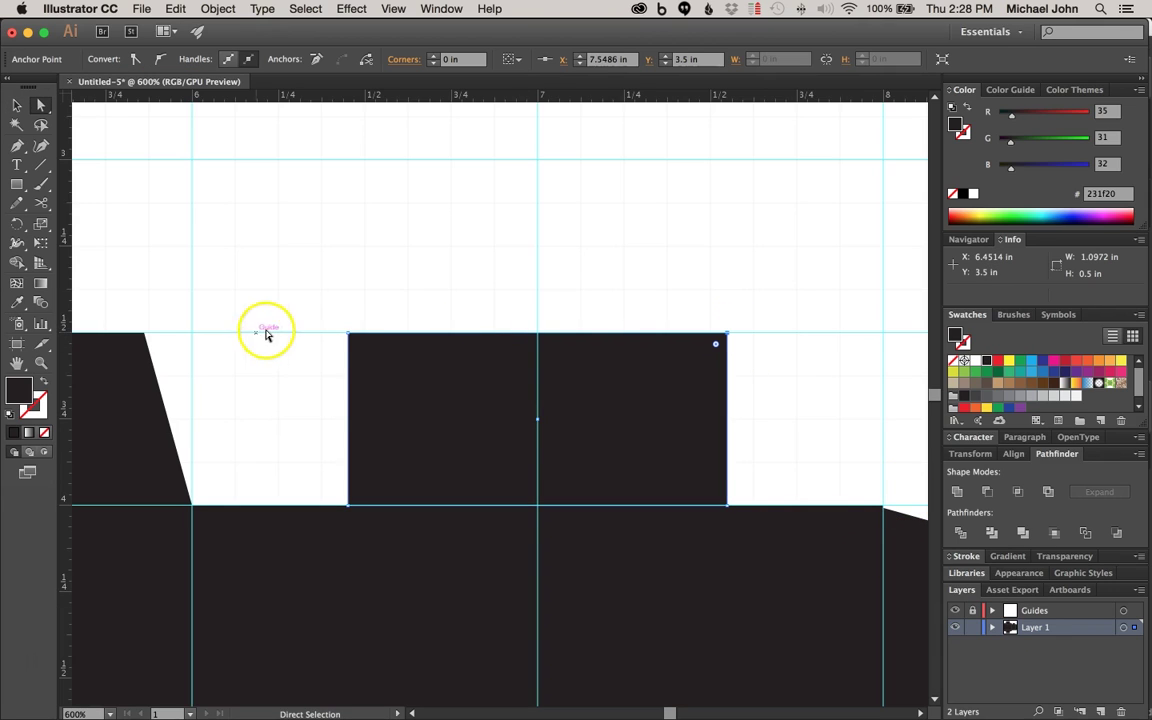
{"action": "left_click", "coordinate": [348, 333], "text": "shift"}
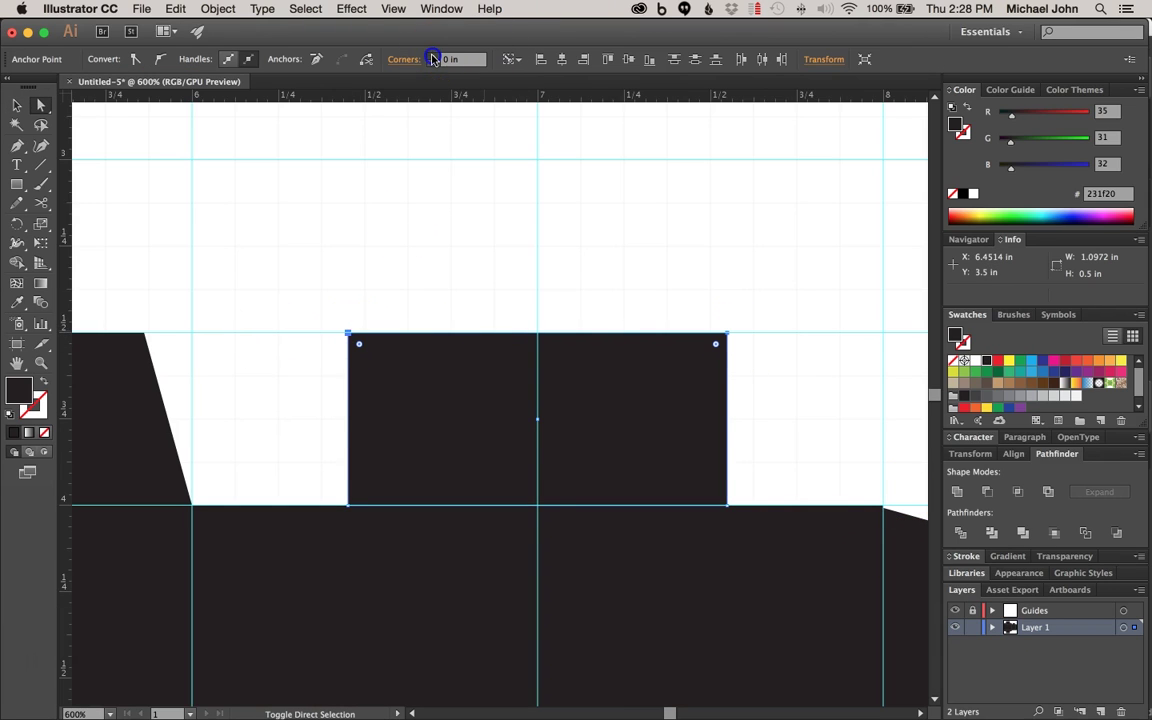
{"action": "left_click", "coordinate": [432, 60]}
{"action": "left_click", "coordinate": [432, 62]}
{"action": "left_click", "coordinate": [432, 56]}
{"action": "key", "text": "v"}
{"action": "left_click", "coordinate": [720, 296]}
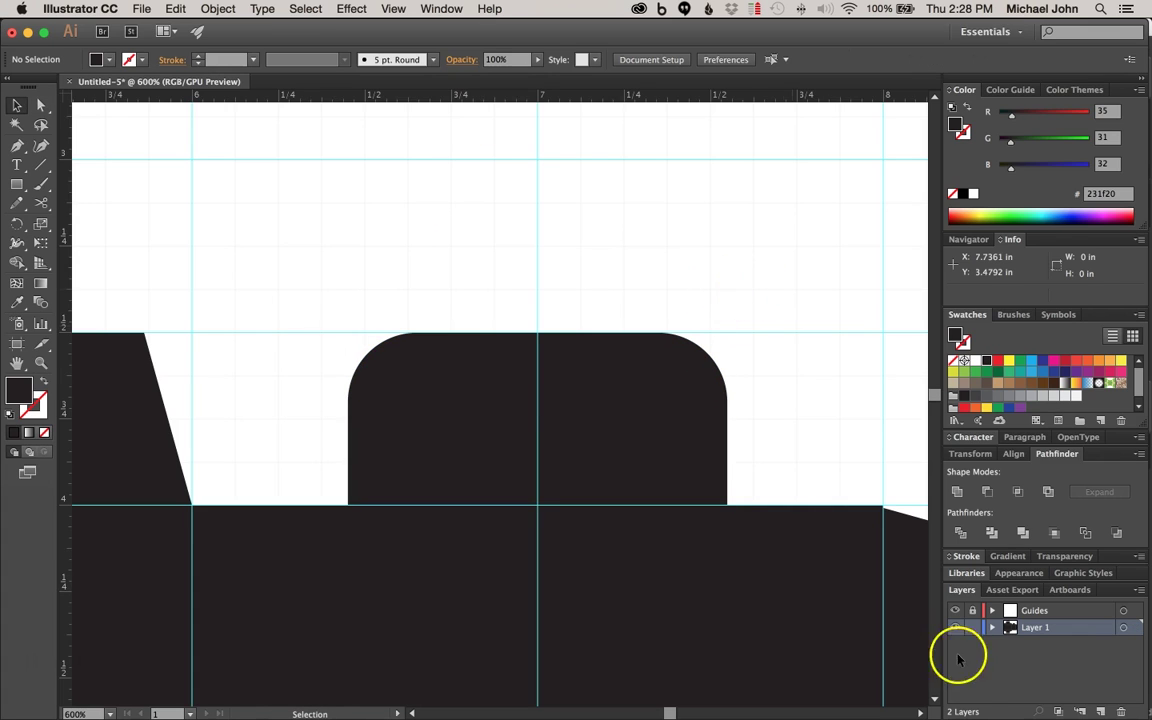
- Lock Layer 1 and draw a red rounded slot about 0.65 × 0.14 in on a new layer, centred on the tab's 7 in guide
{"action": "left_click", "coordinate": [1098, 709]}
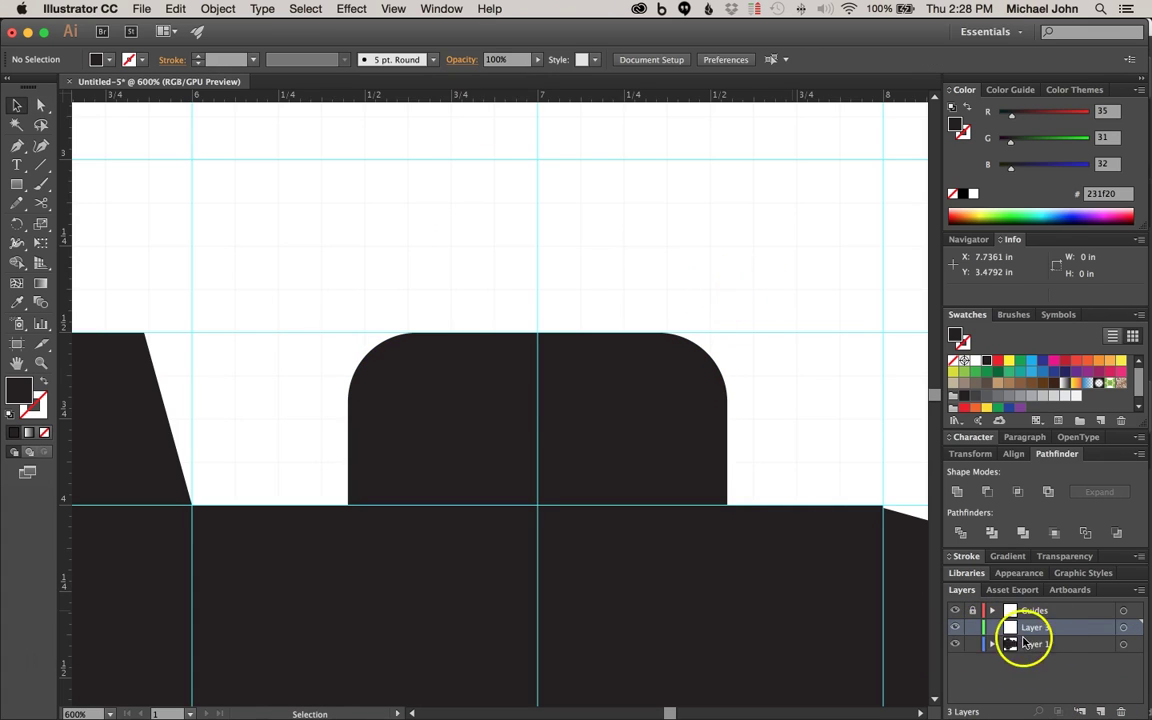
{"action": "left_click", "coordinate": [974, 645]}
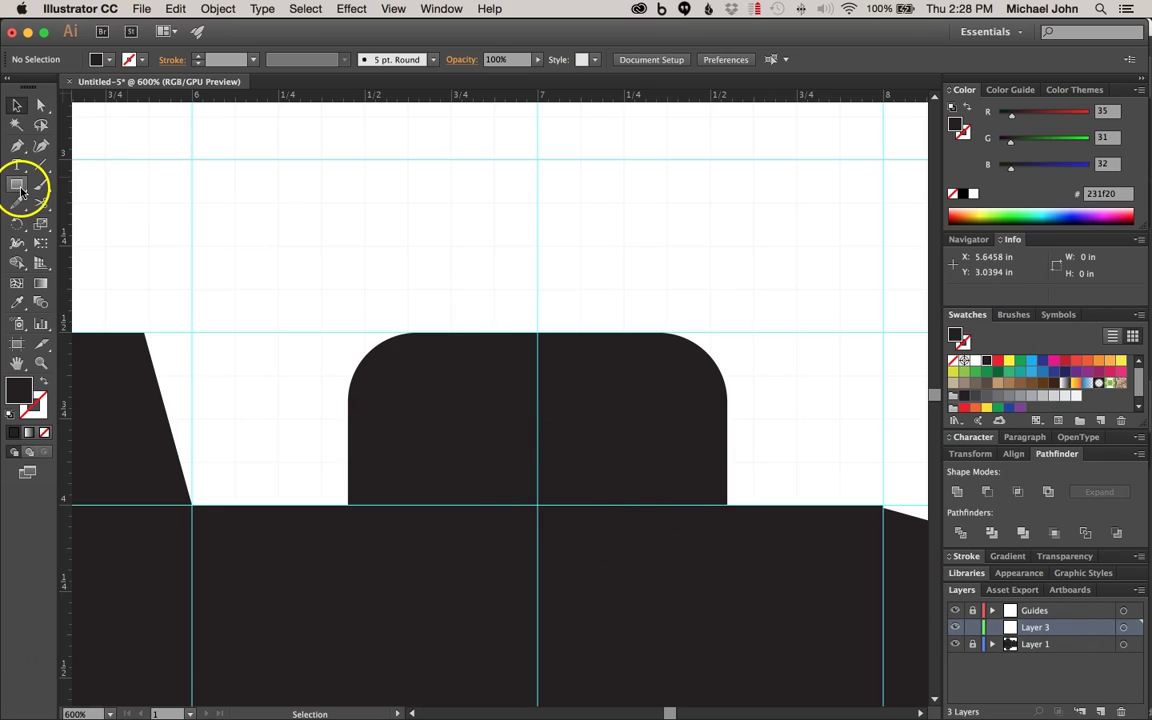
{"action": "left_click", "coordinate": [18, 186]}
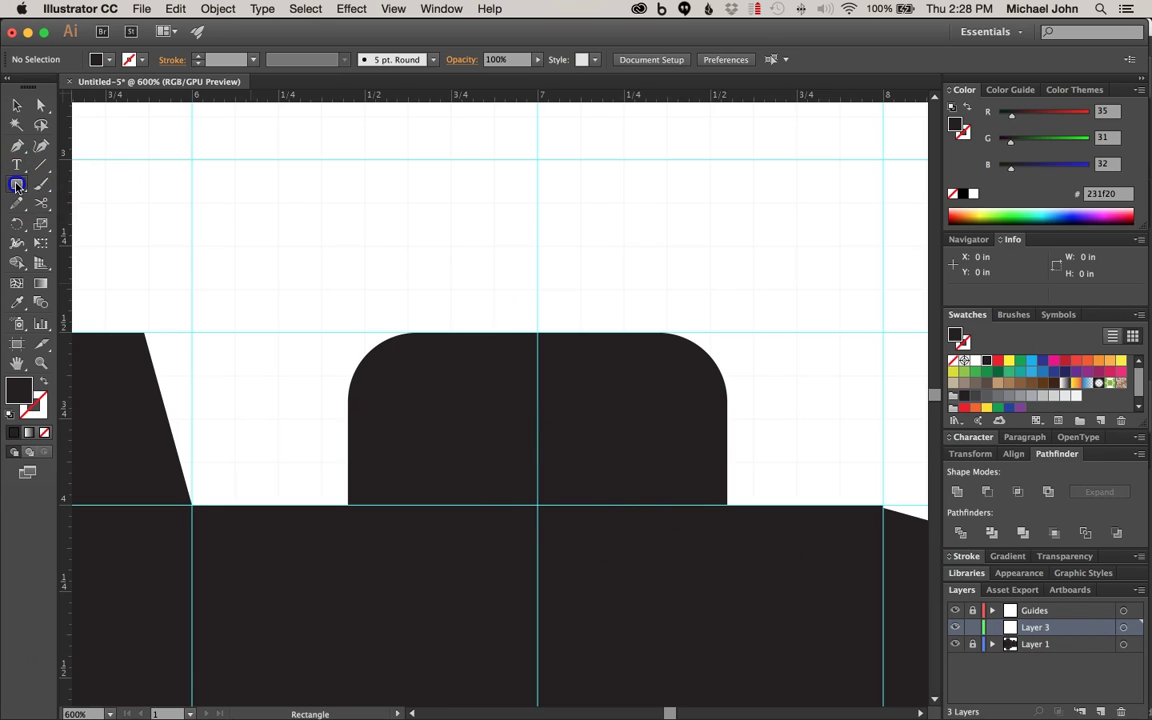
{"action": "left_click", "coordinate": [103, 206]}
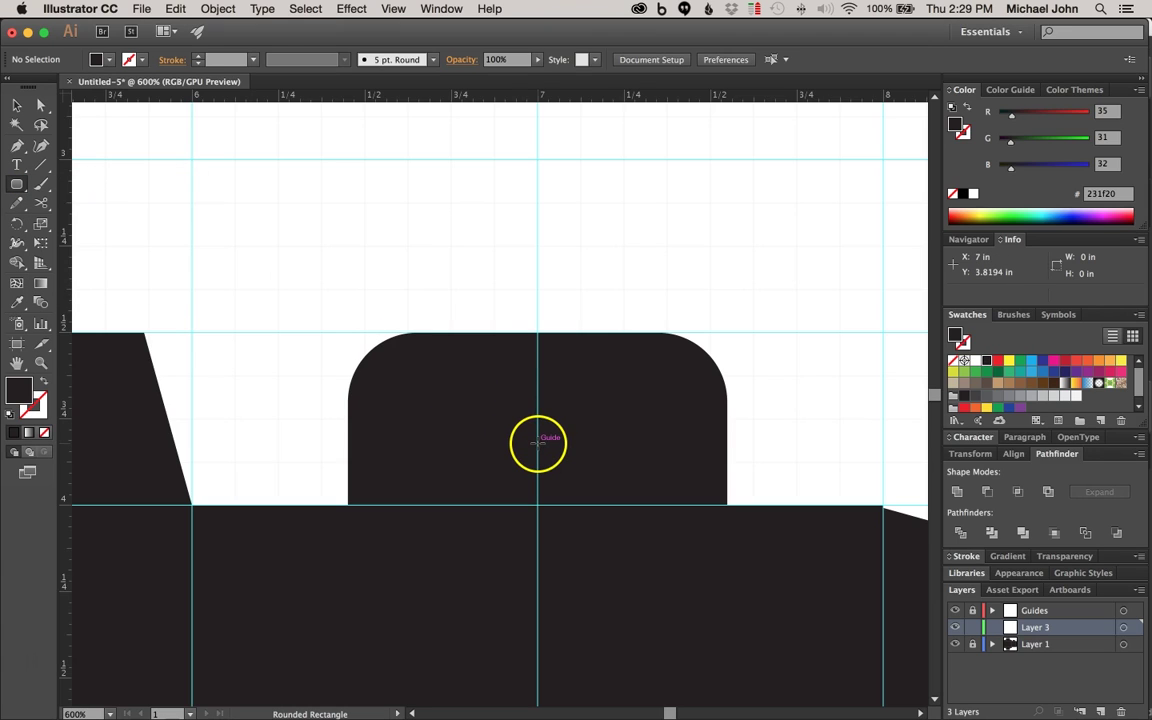
{"action": "left_click_drag", "start_coordinate": [538, 443], "coordinate": [427, 418], "text": "alt"}
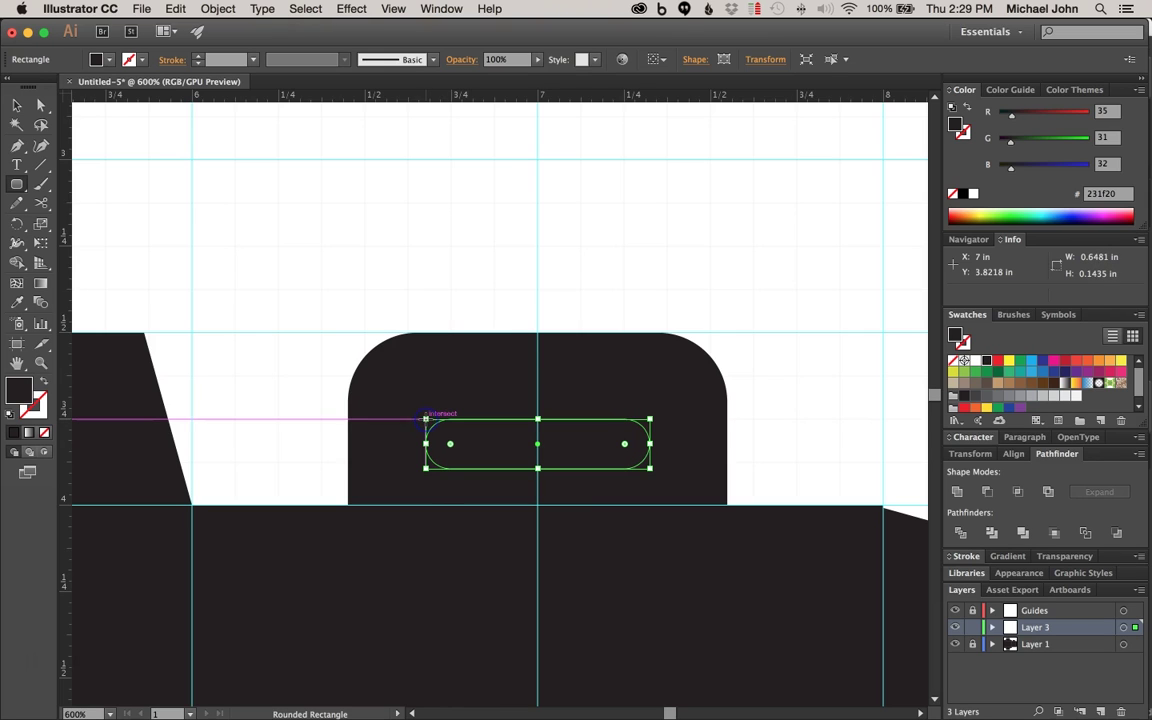
{"action": "left_click", "coordinate": [997, 362]}
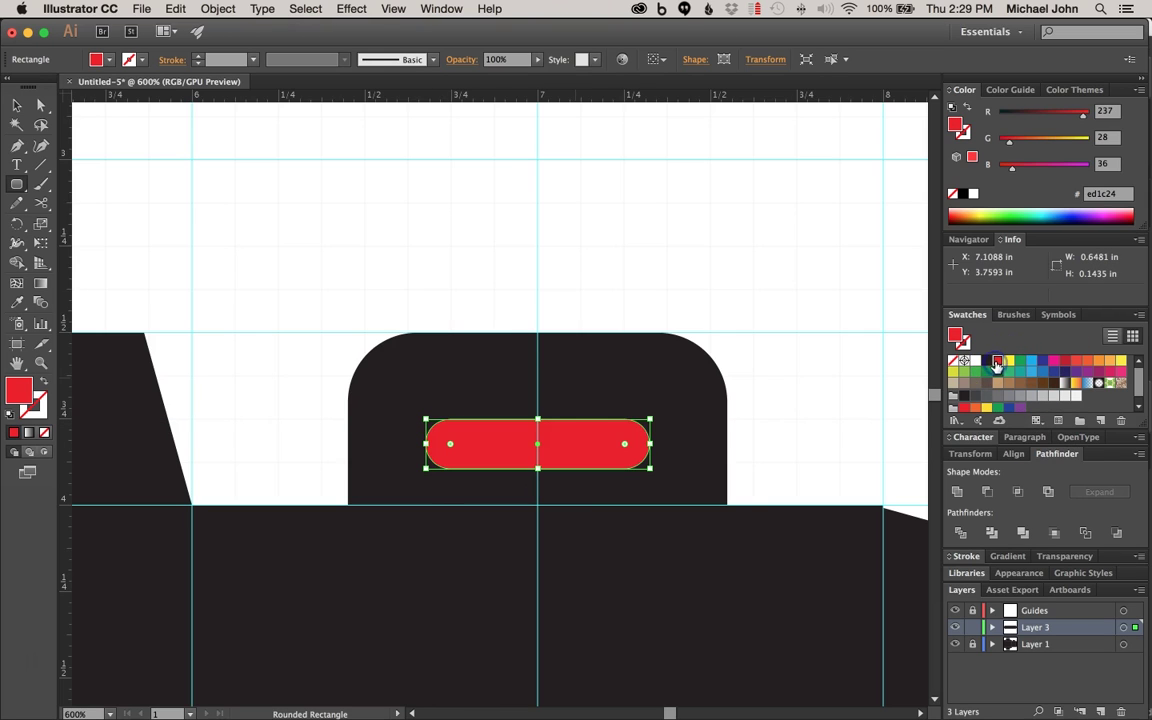
- Draw a small red circle on the 7 in guide, overlapping the middle of the slot's upper edge
{"action": "left_click_drag", "start_coordinate": [17, 190], "coordinate": [75, 221]}
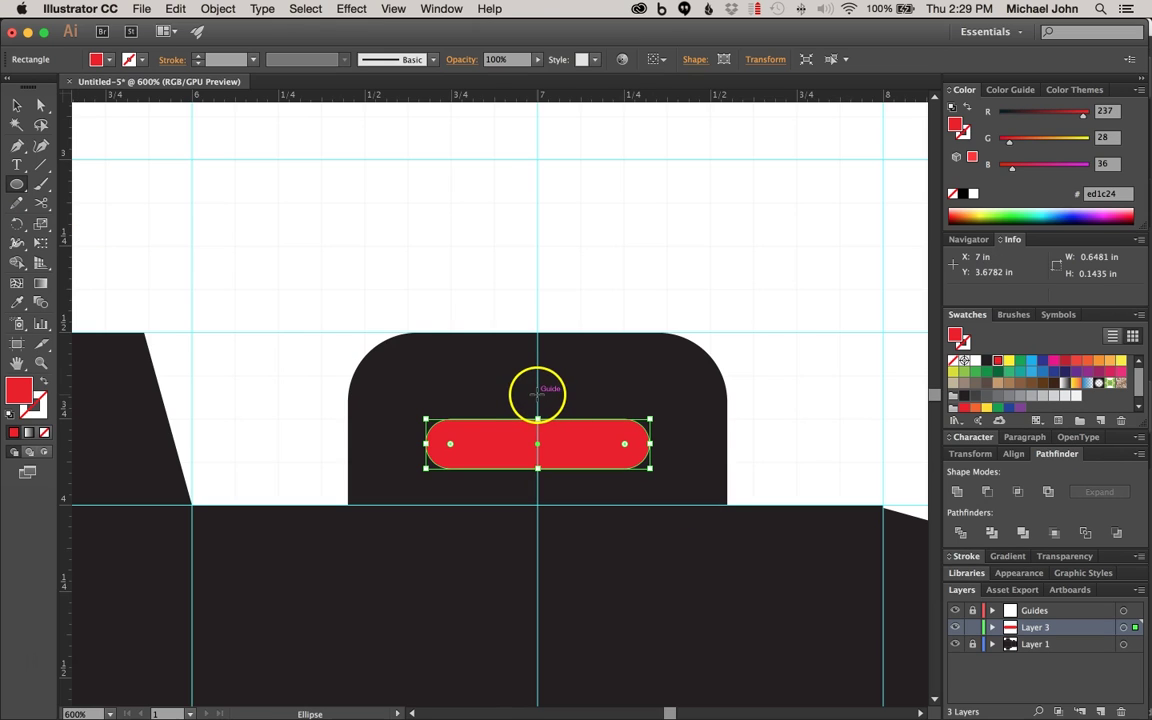
{"action": "left_click_drag", "start_coordinate": [537, 394], "coordinate": [546, 426], "text": "alt+shift"}
{"action": "key", "text": "v"}
{"action": "left_click", "coordinate": [594, 440]}
- Unite the circle and slot into one hang-hole shape and move it slightly up inside the tab
{"action": "left_click", "coordinate": [640, 447]}
{"action": "left_click", "coordinate": [509, 410], "text": "shift"}
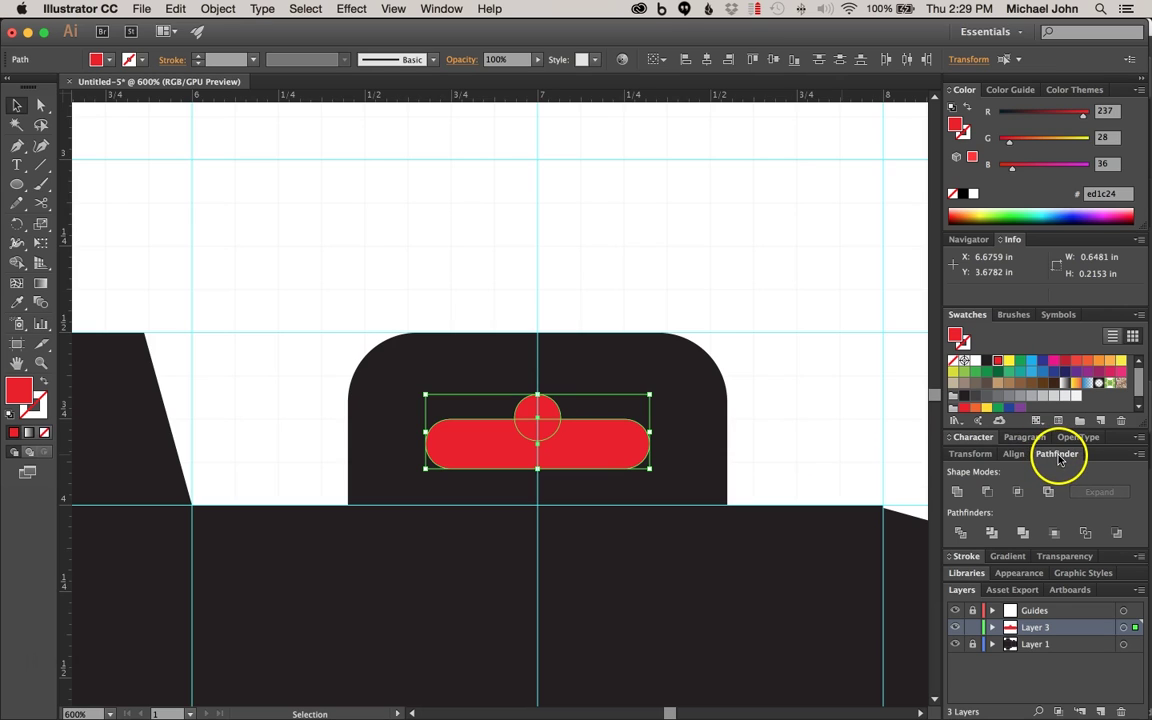
{"action": "left_click", "coordinate": [957, 492]}
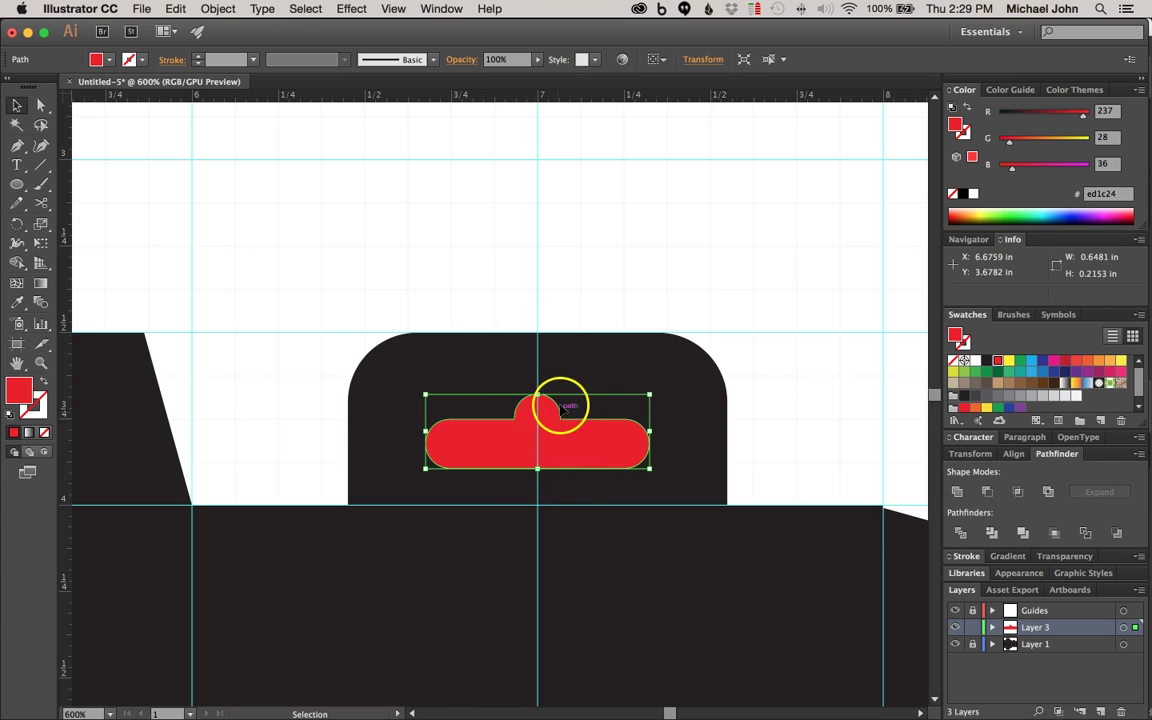
{"action": "left_click_drag", "start_coordinate": [569, 443], "coordinate": [569, 437]}
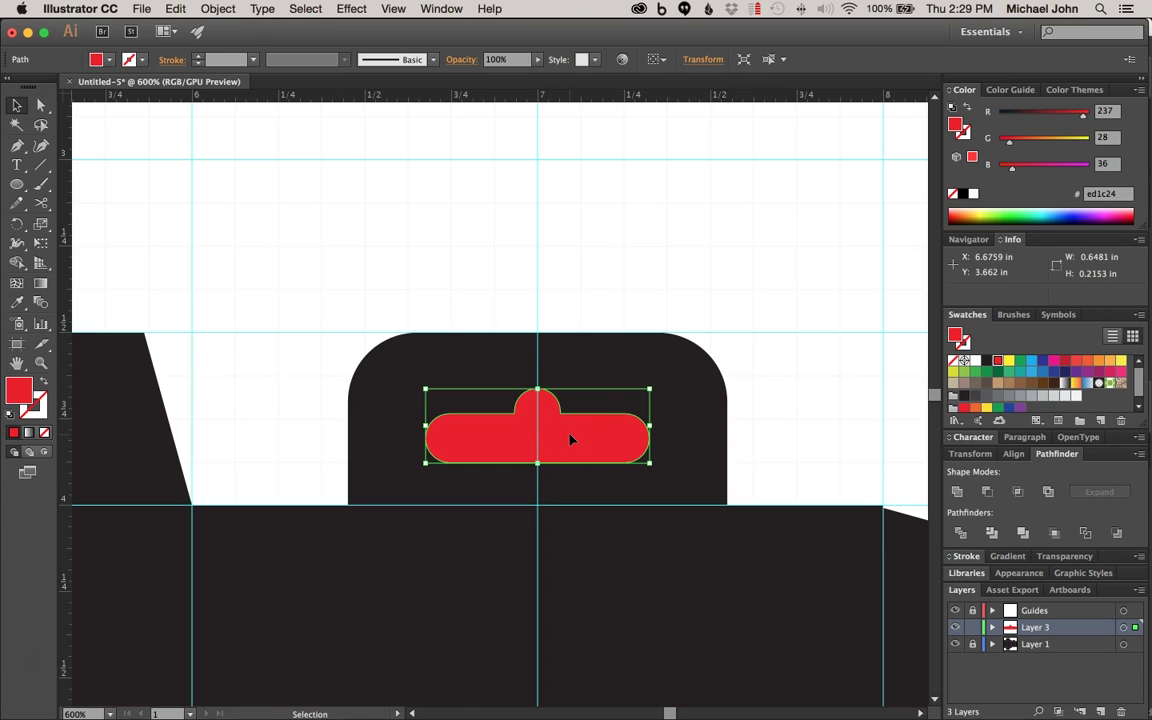
- Unlock Layer 1 and use the red hang-hole shape to divide the objects below it
{"action": "left_click", "coordinate": [973, 644]}
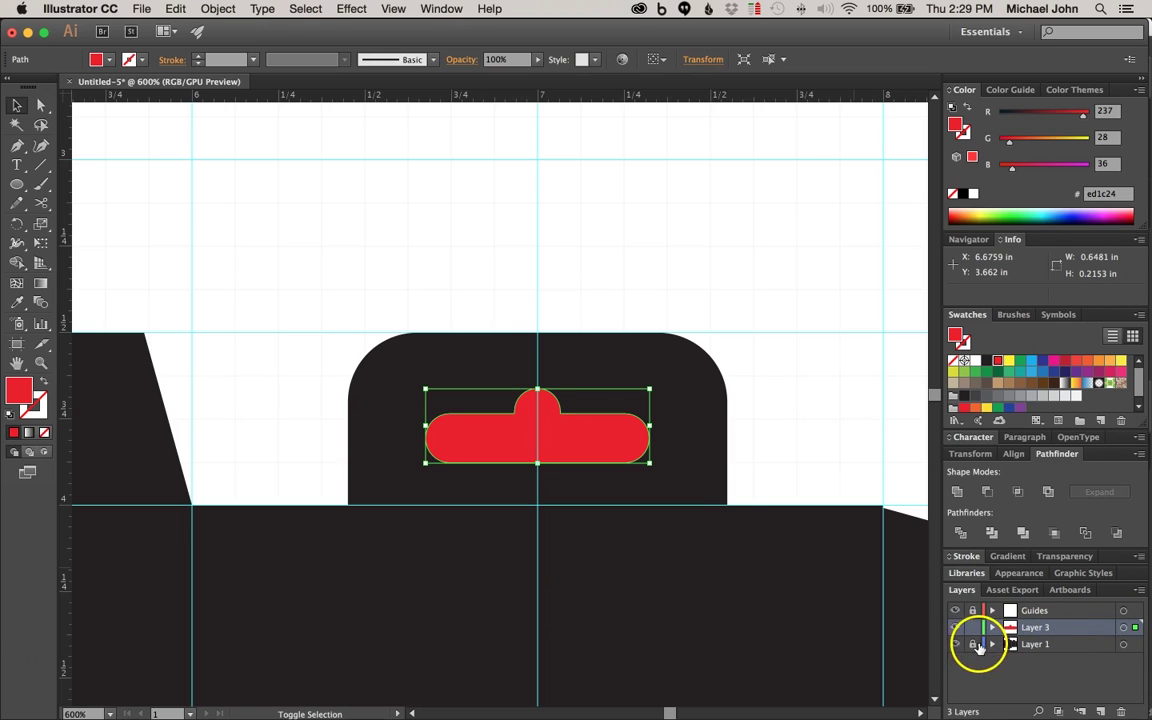
{"action": "left_click", "coordinate": [974, 645]}
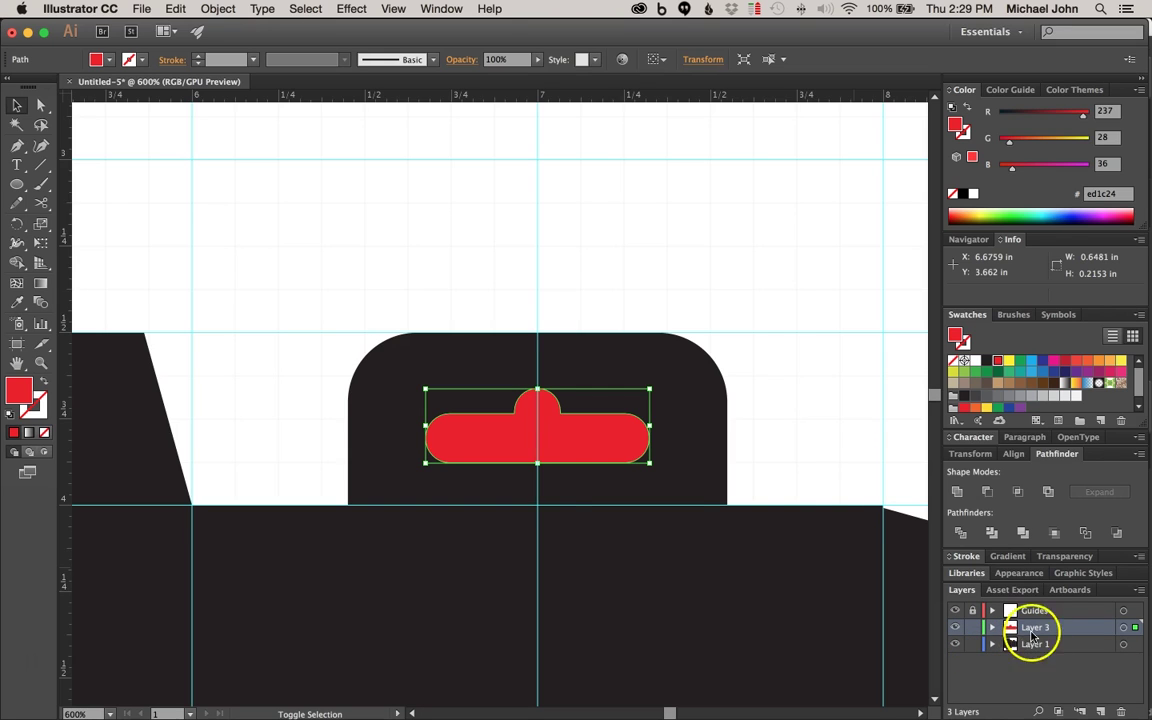
{"action": "left_click", "coordinate": [570, 440]}
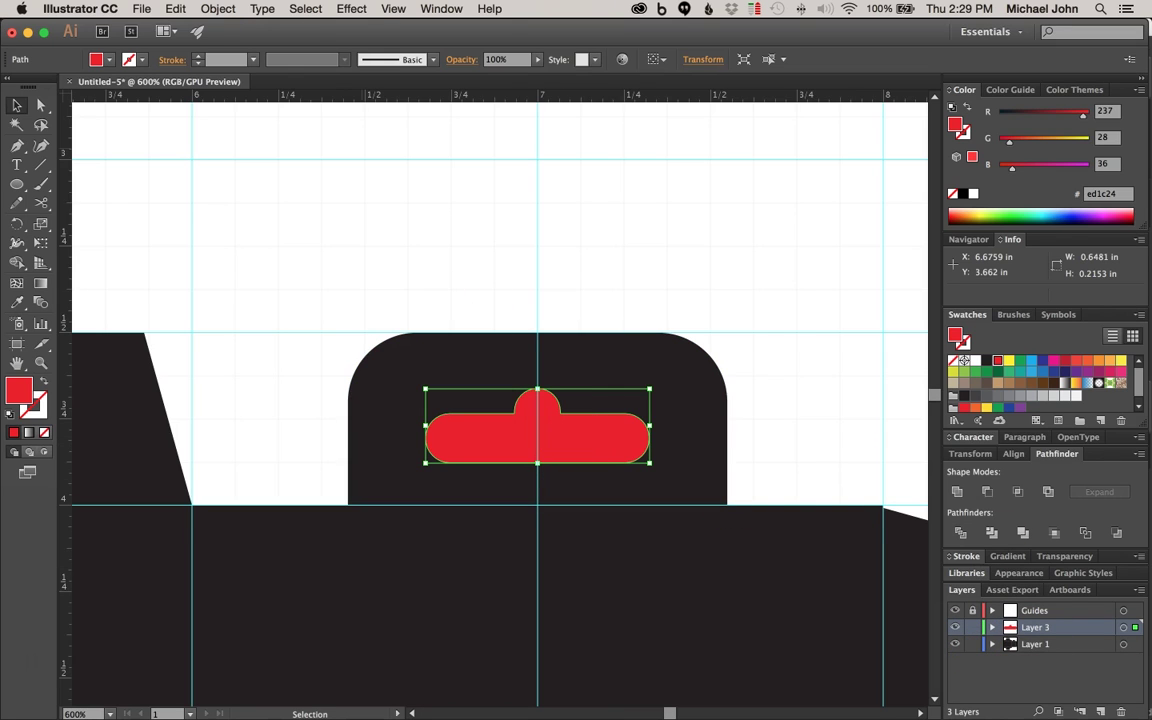
{"action": "left_click", "coordinate": [217, 8]}
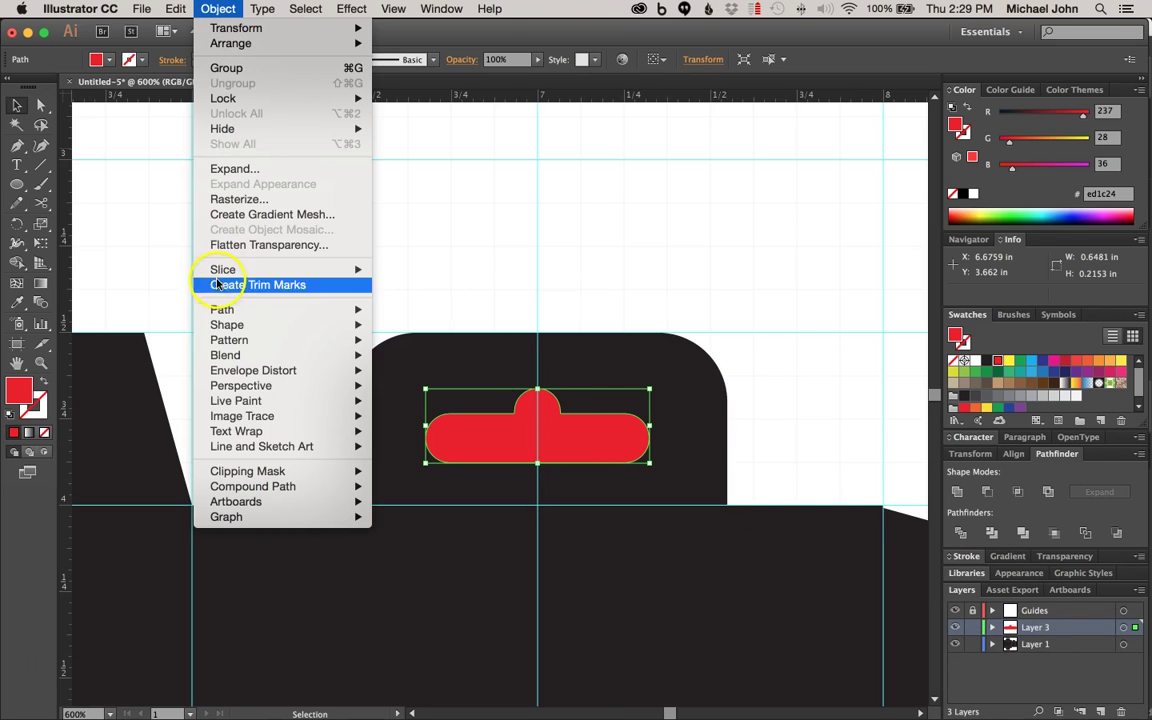
{"action": "left_click", "coordinate": [225, 312]}
{"action": "left_click", "coordinate": [494, 437]}
{"action": "left_click", "coordinate": [779, 375]}
- Delete the divided hang-hole piece from the tab to leave an opening
{"action": "key", "text": "a"}
{"action": "left_click", "coordinate": [578, 437]}
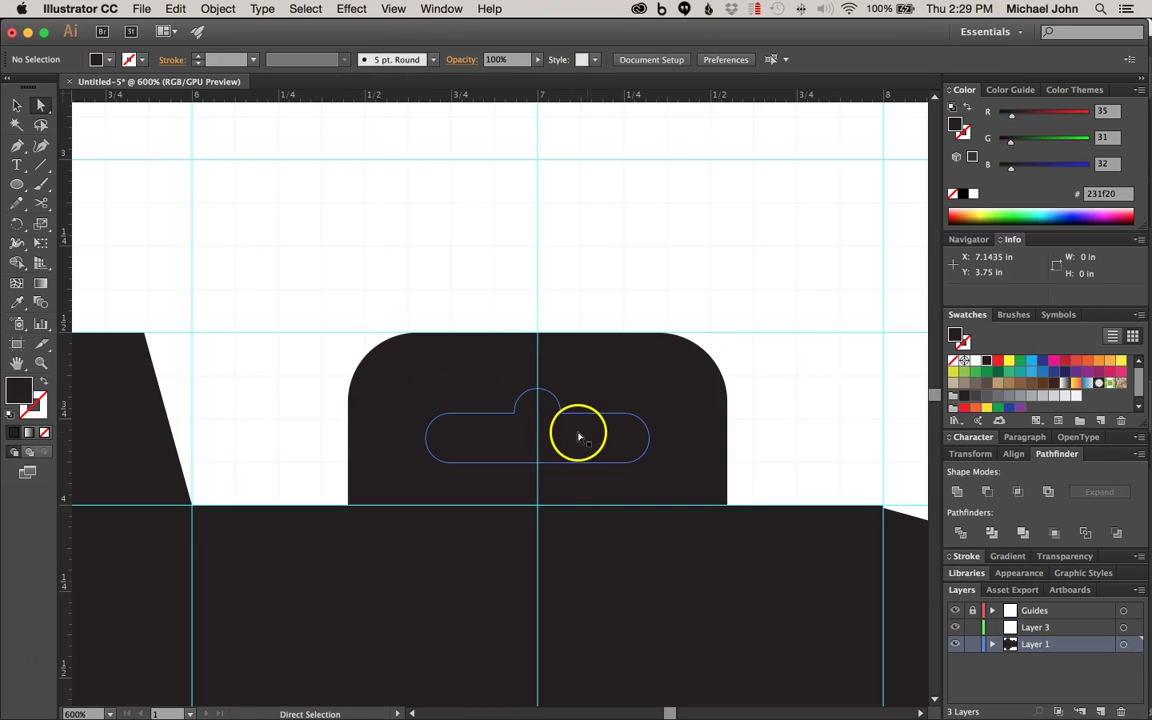
{"action": "left_click", "coordinate": [549, 439]}
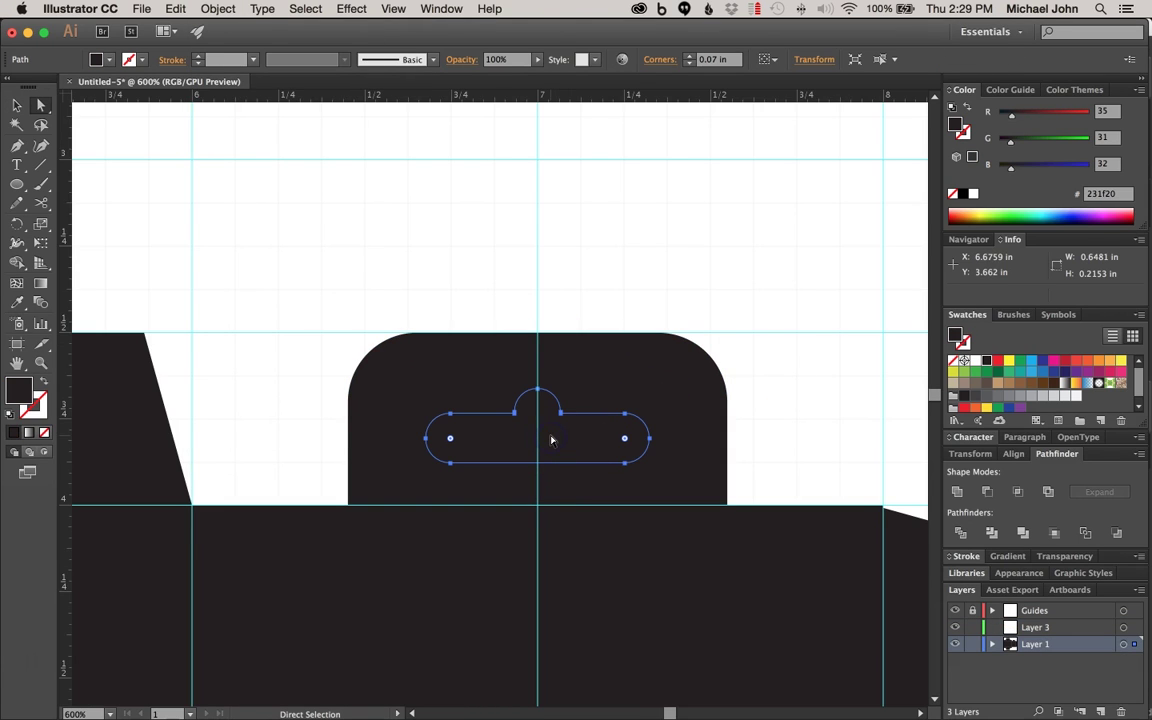
{"action": "key", "text": "Delete"}
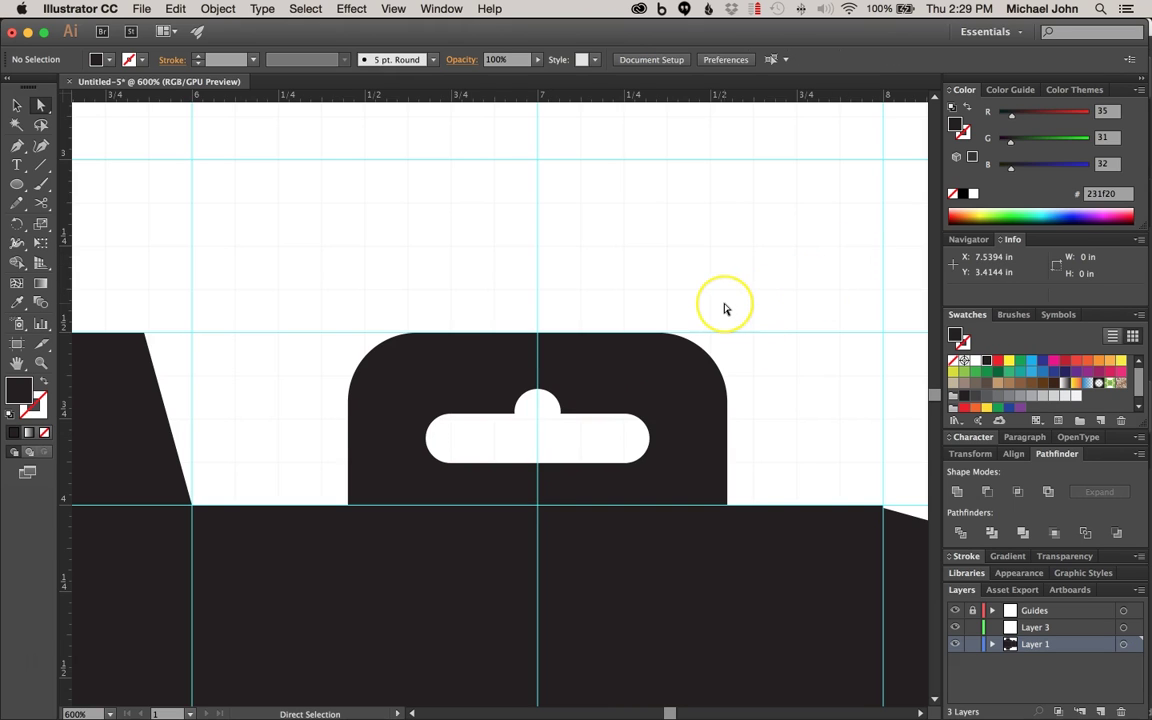
- Hide the guides across the box template
{"action": "key", "text": "super+minus"}
{"action": "key", "text": "super+minus"}
{"action": "key", "text": "super+minus"}
{"action": "key", "text": "super+minus"}
{"action": "key", "text": "super+semicolon"}
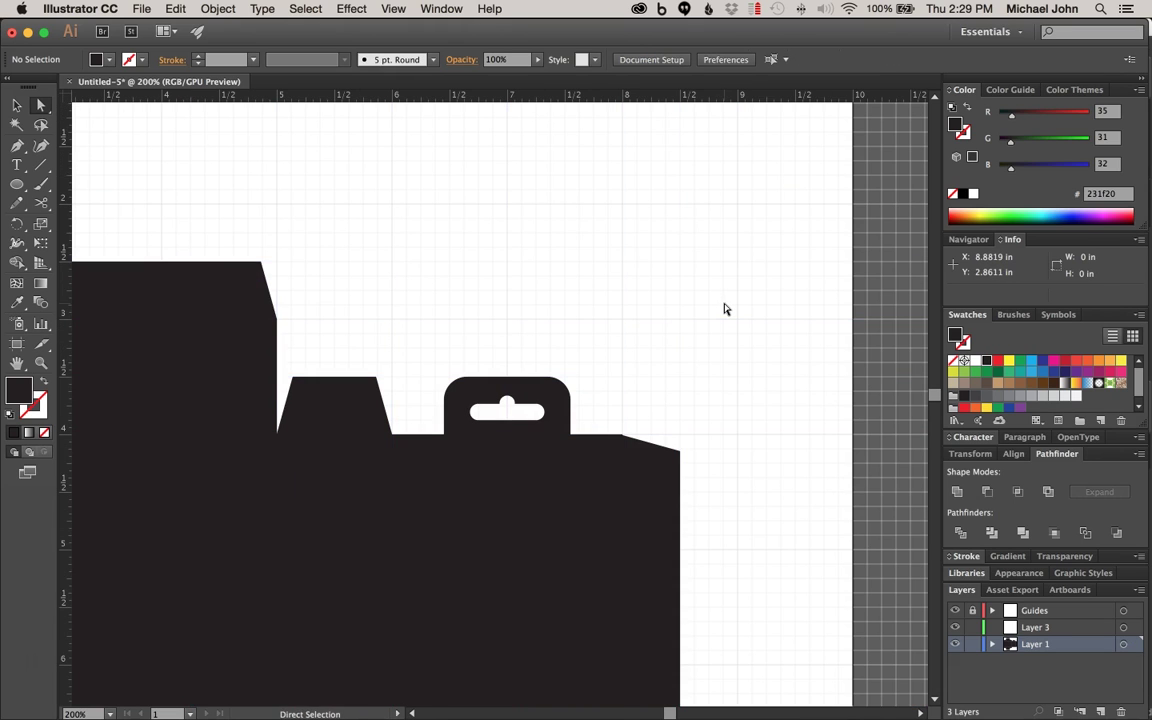
{"action": "left_click_drag", "start_coordinate": [506, 447], "coordinate": [643, 391]}
{"action": "key", "text": "super+minus"}
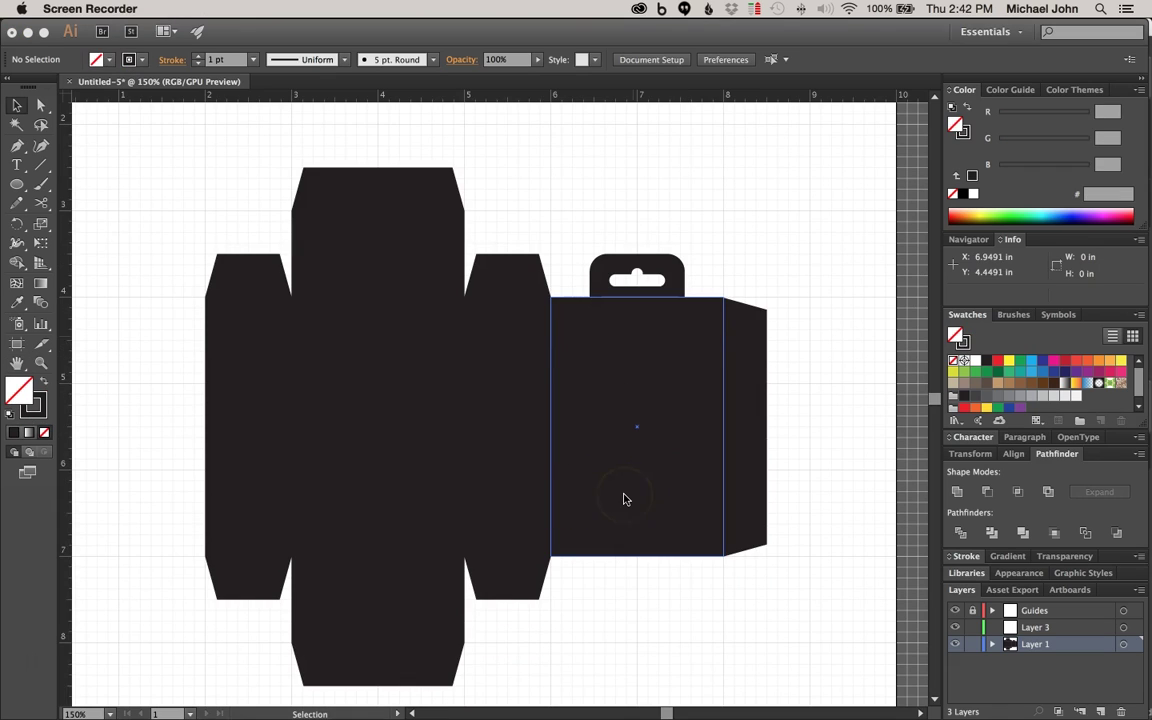
{"action": "scroll", "coordinate": [652, 442], "scroll_direction": "down", "scroll_amount": 2}
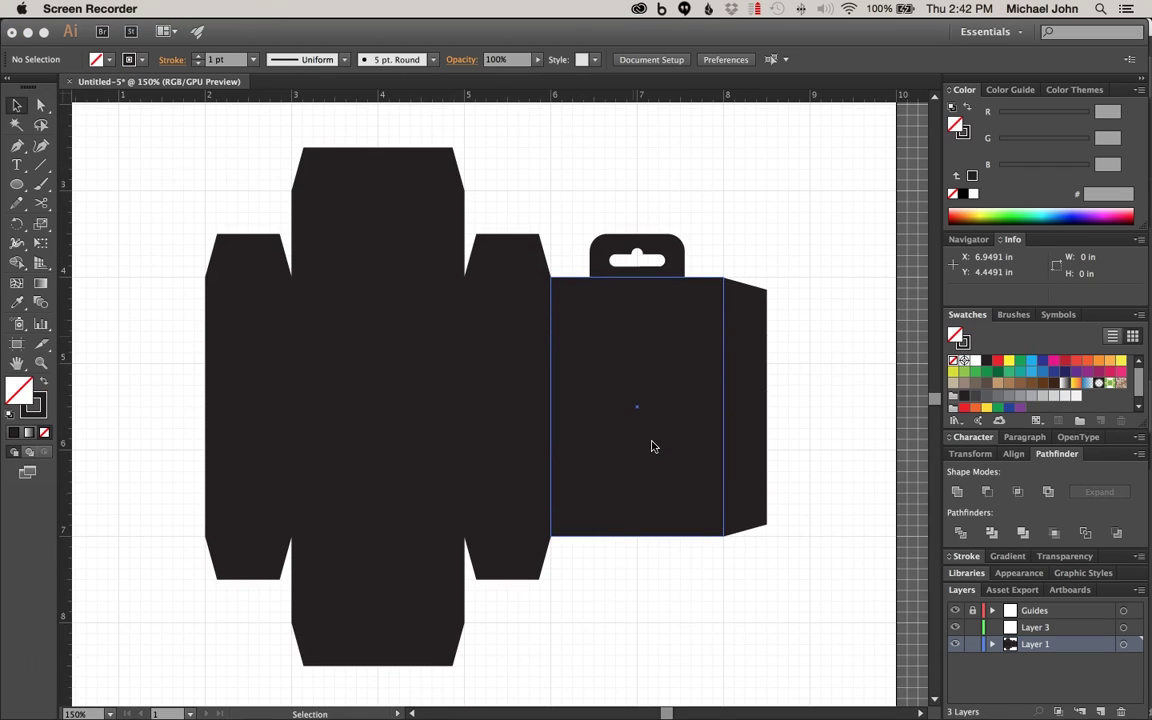
{"action": "scroll", "coordinate": [652, 446], "scroll_direction": "up", "scroll_amount": 2}
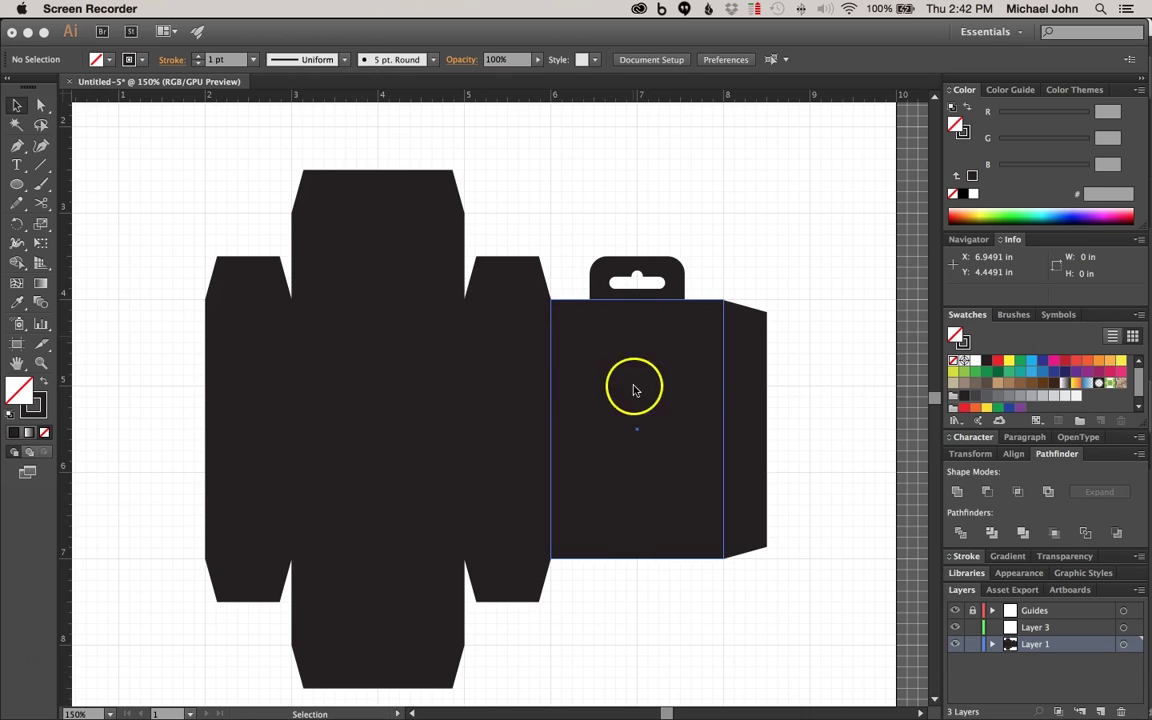
{"action": "scroll", "coordinate": [661, 402], "scroll_direction": "down", "scroll_amount": 1}
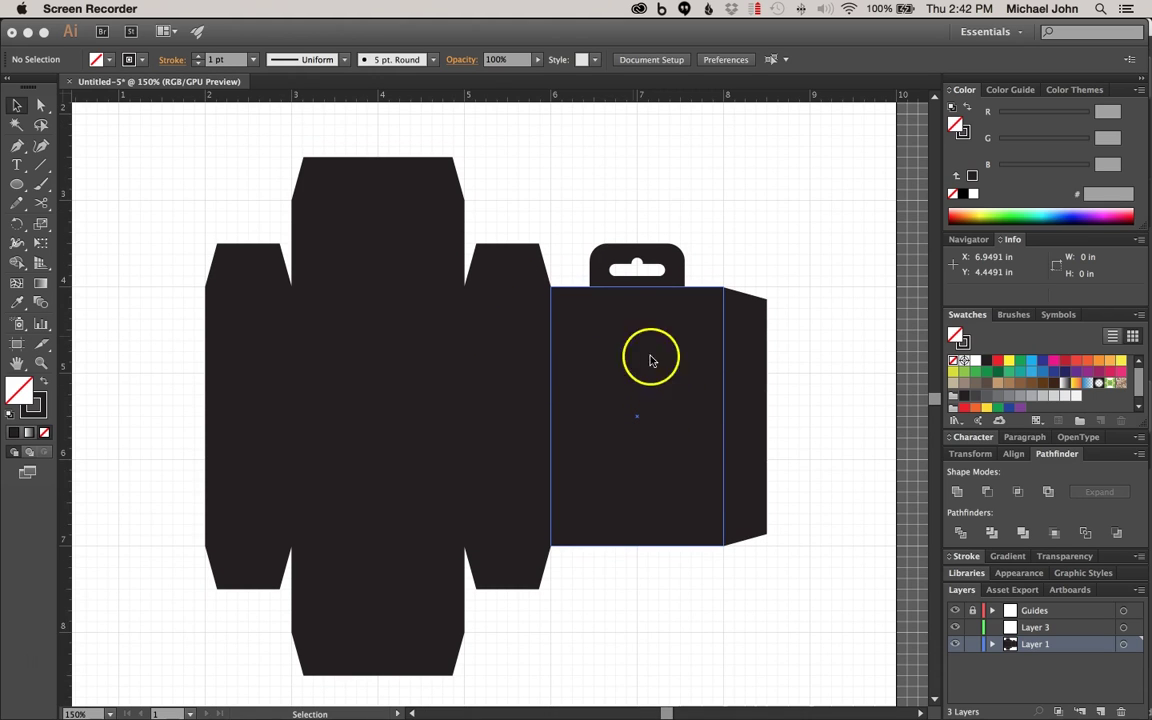
{"action": "left_click", "coordinate": [292, 200]}
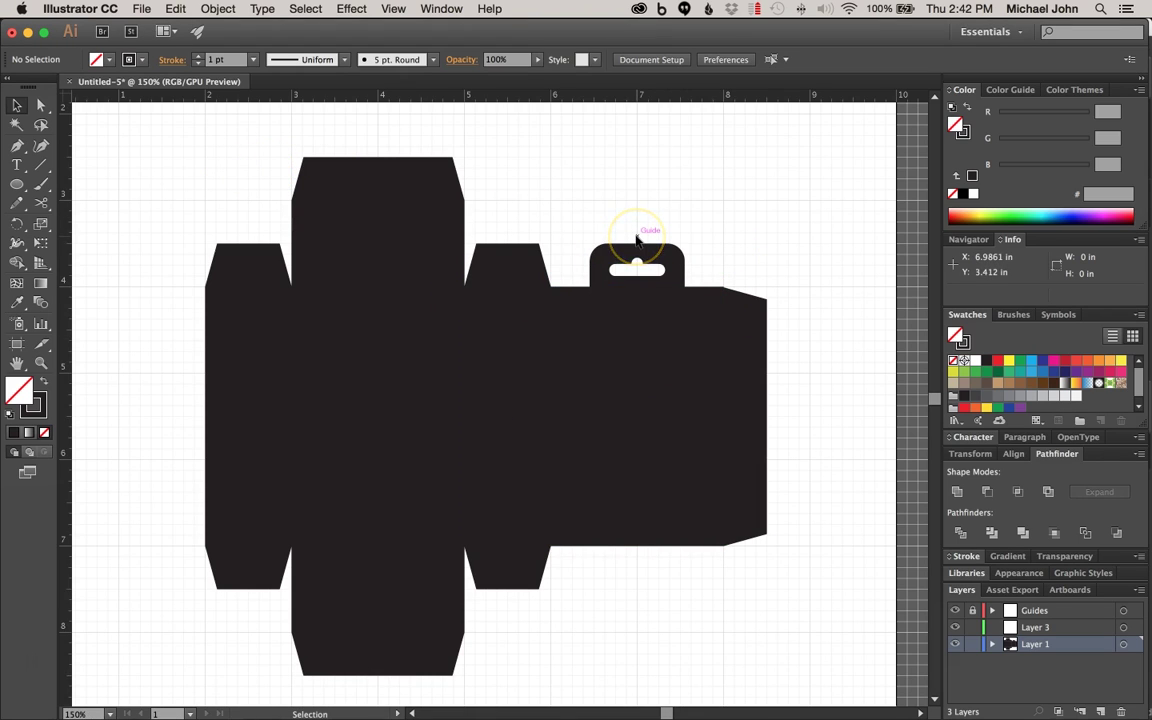
- Copy the whole box template in place onto Layer 3, with Layer 1 locked and hidden
{"action": "key", "text": "super+a"}
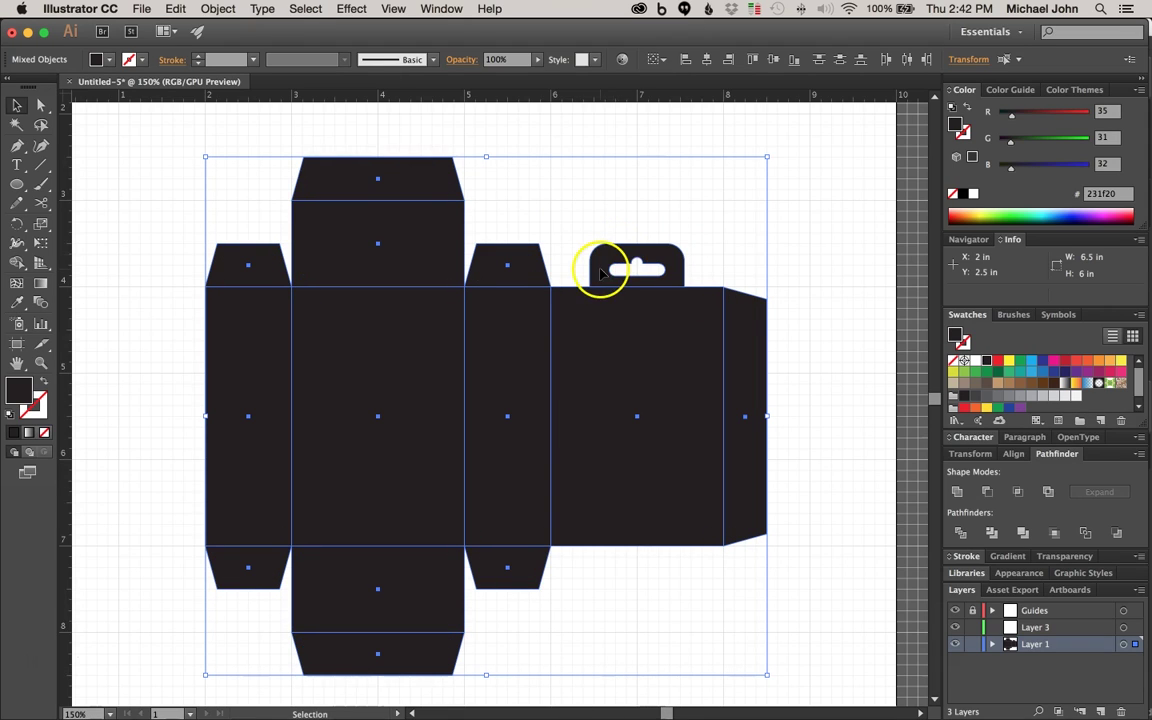
{"action": "left_click", "coordinate": [972, 645]}
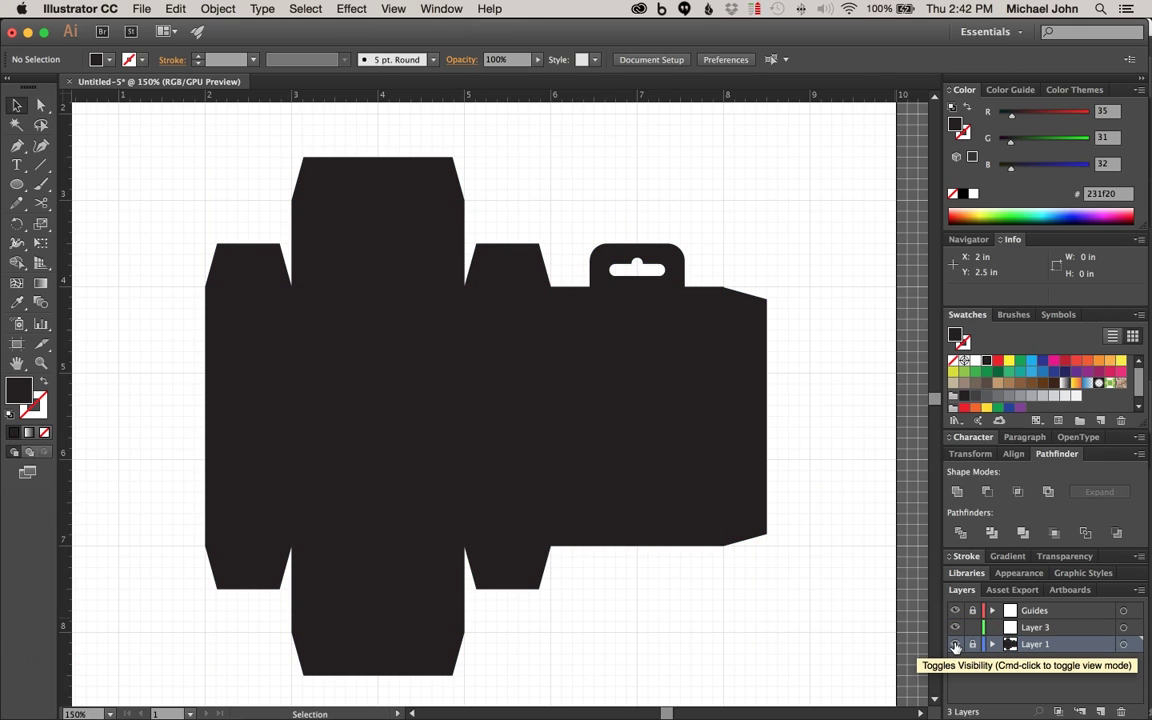
{"action": "left_click", "coordinate": [955, 645]}
{"action": "left_click", "coordinate": [1056, 627]}
{"action": "left_click_drag", "start_coordinate": [1056, 621], "coordinate": [627, 337]}
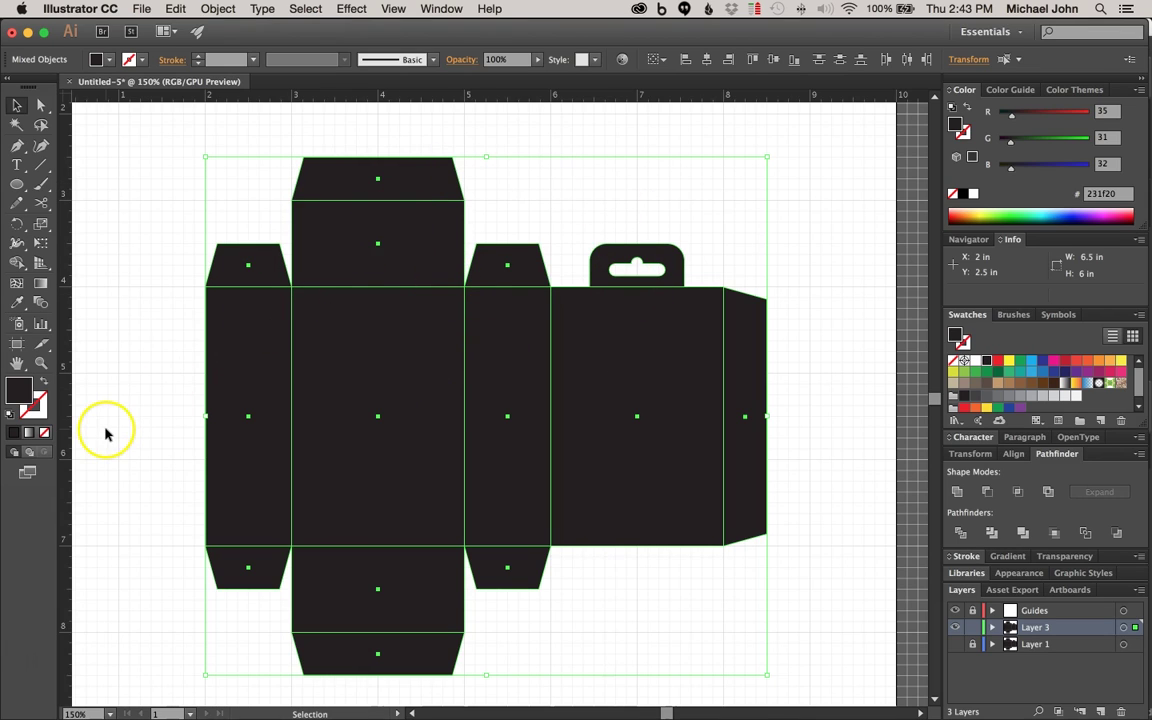
- Swap fill and stroke on the Layer 3 copy, giving it a 1 pt black outline and no fill
{"action": "left_click", "coordinate": [43, 383]}
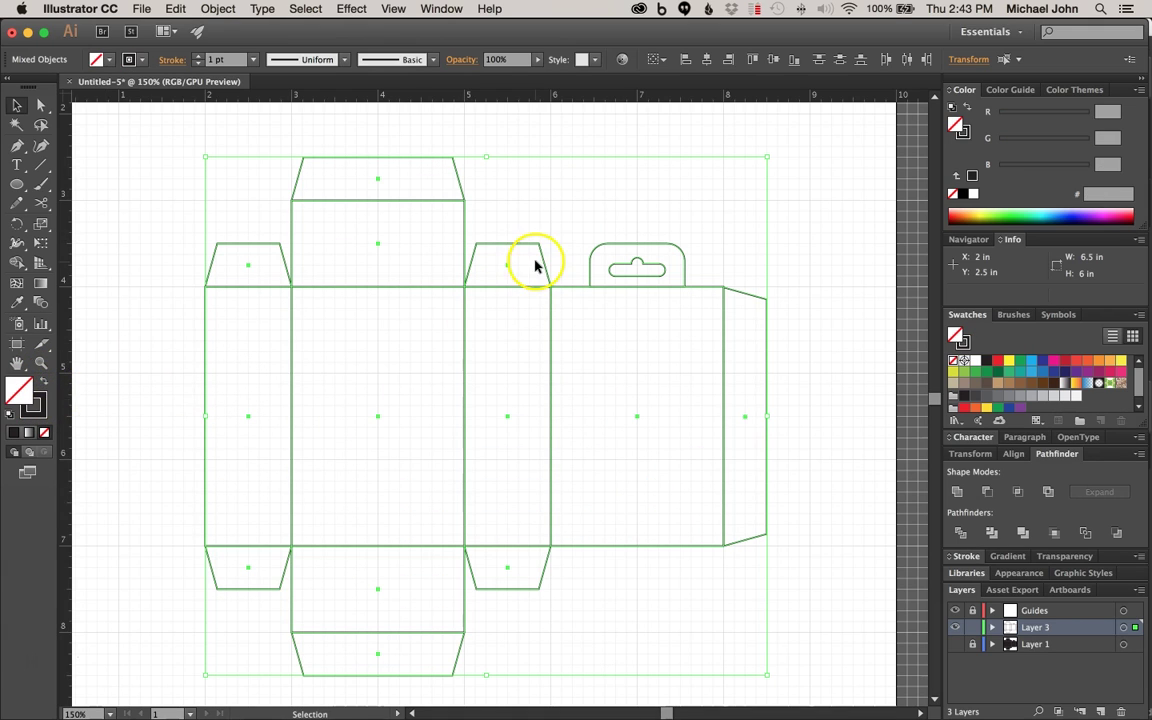
{"action": "left_click", "coordinate": [805, 221]}
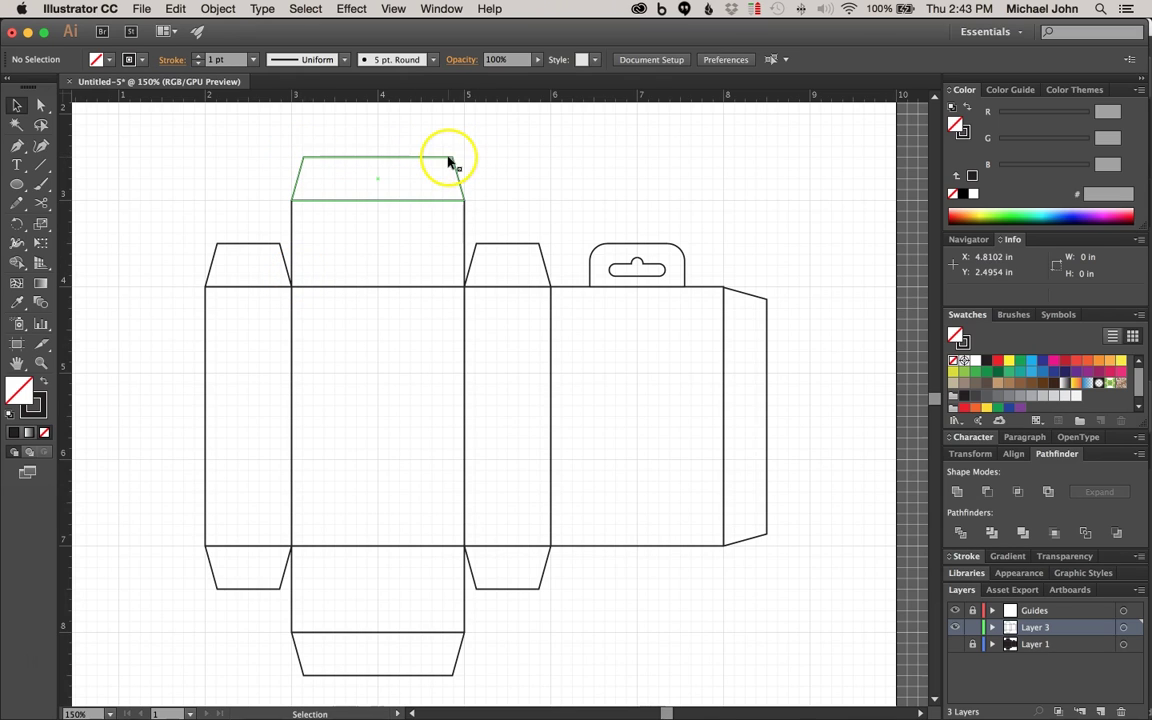
{"action": "left_click", "coordinate": [419, 203]}
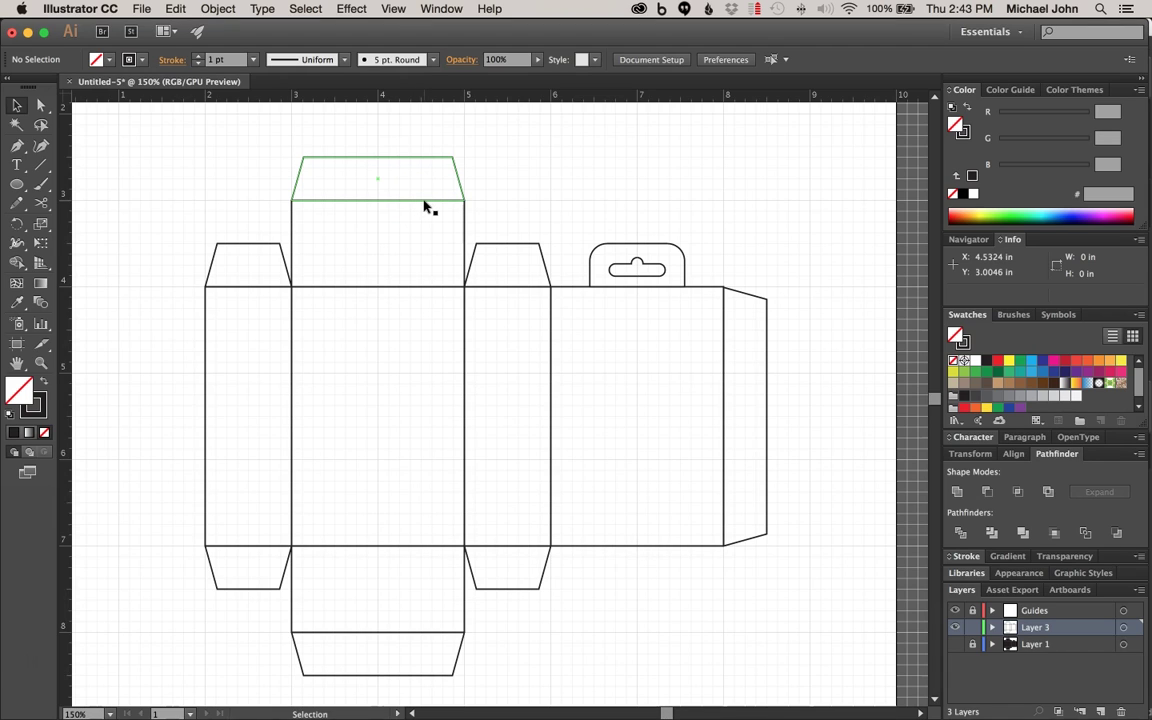
- Lock and hide the outlined Layer 3, and show and unlock Layer 1 with the solid template
{"action": "left_click", "coordinate": [617, 226]}
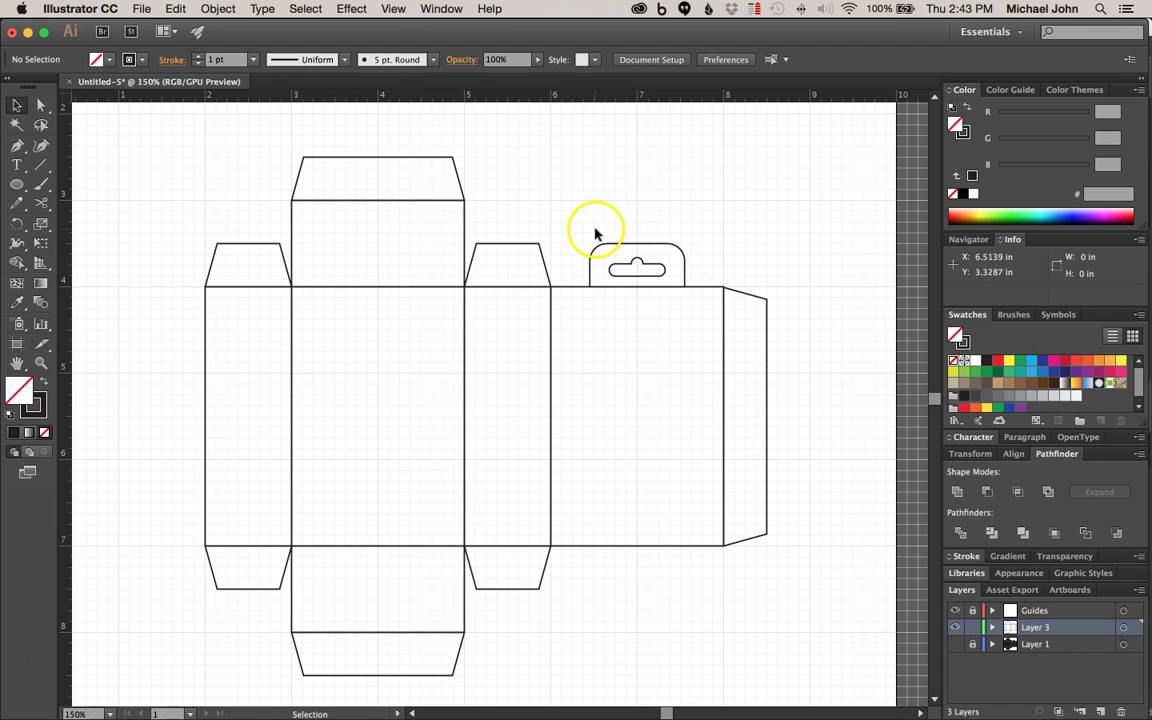
{"action": "scroll", "coordinate": [586, 237], "scroll_direction": "down", "scroll_amount": 1}
{"action": "scroll", "coordinate": [620, 290], "scroll_direction": "up", "scroll_amount": 1}
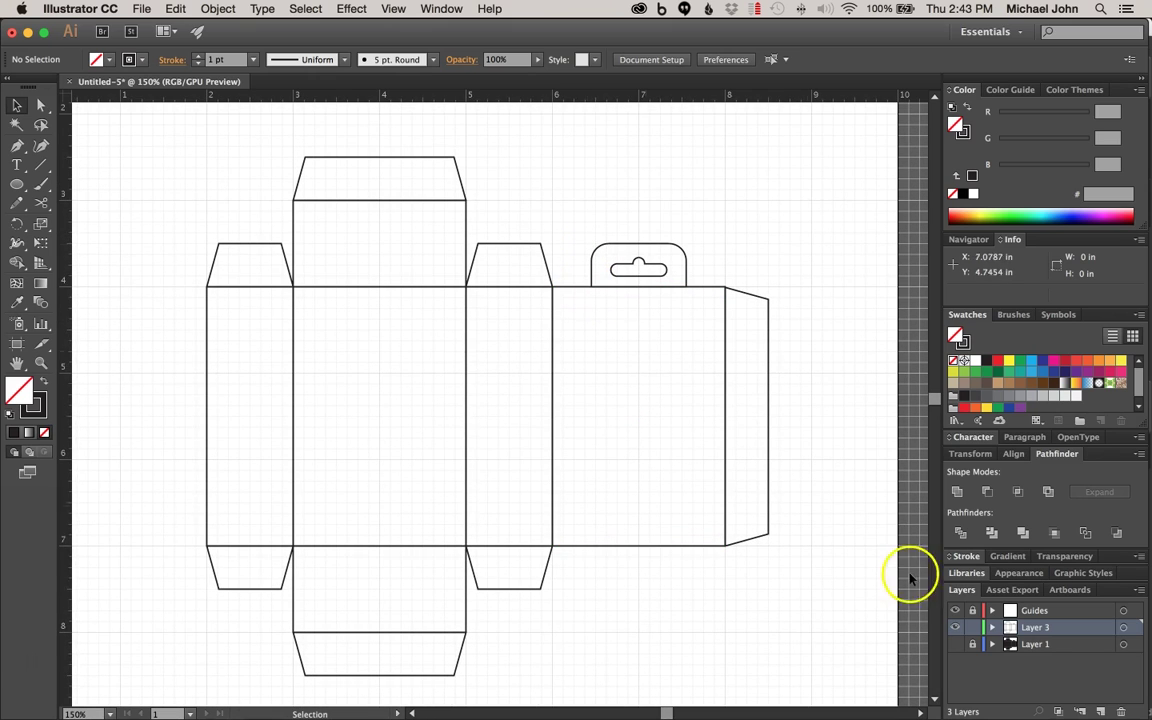
{"action": "left_click", "coordinate": [956, 627]}
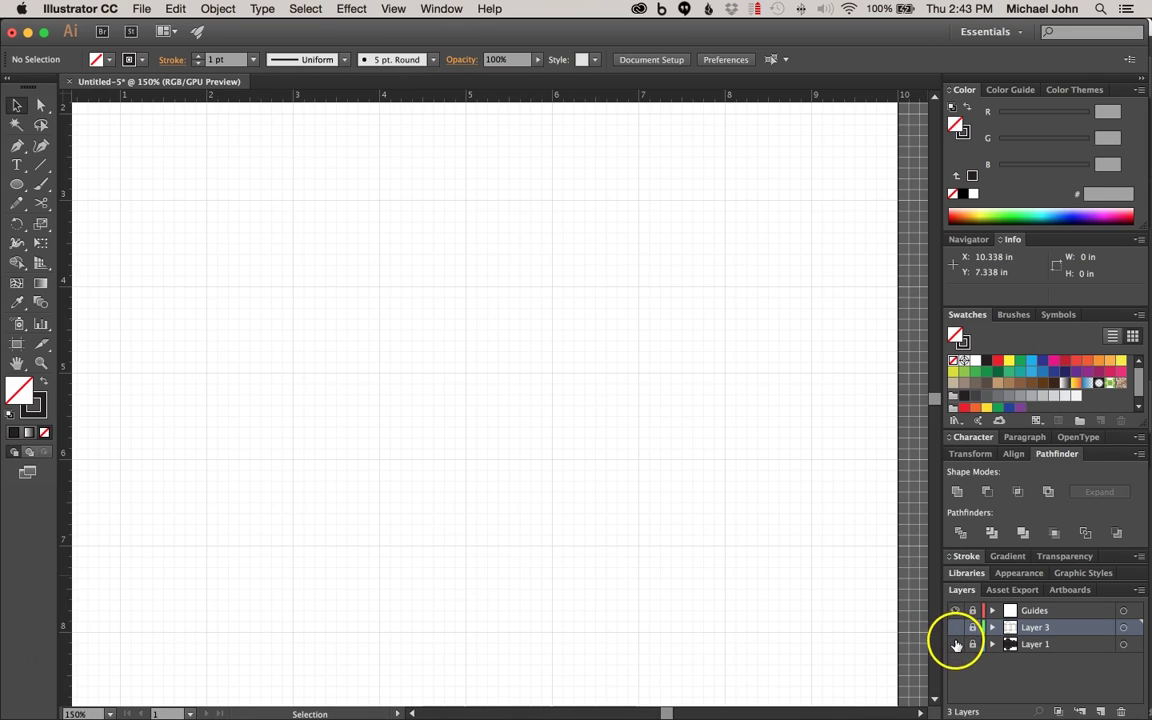
{"action": "left_click", "coordinate": [956, 630]}
{"action": "left_click", "coordinate": [1007, 645]}
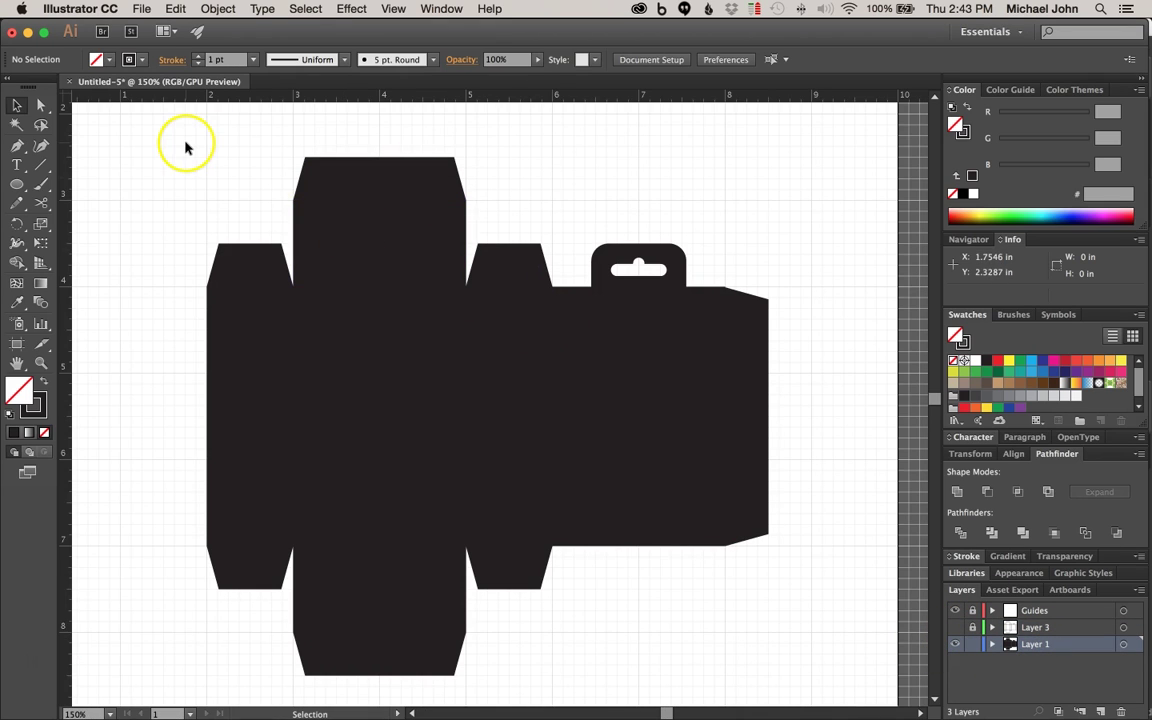
- Save the document as New Package.ai in the New Packaging Tutorial folder, in Illustrator CC format
{"action": "left_click", "coordinate": [141, 8]}
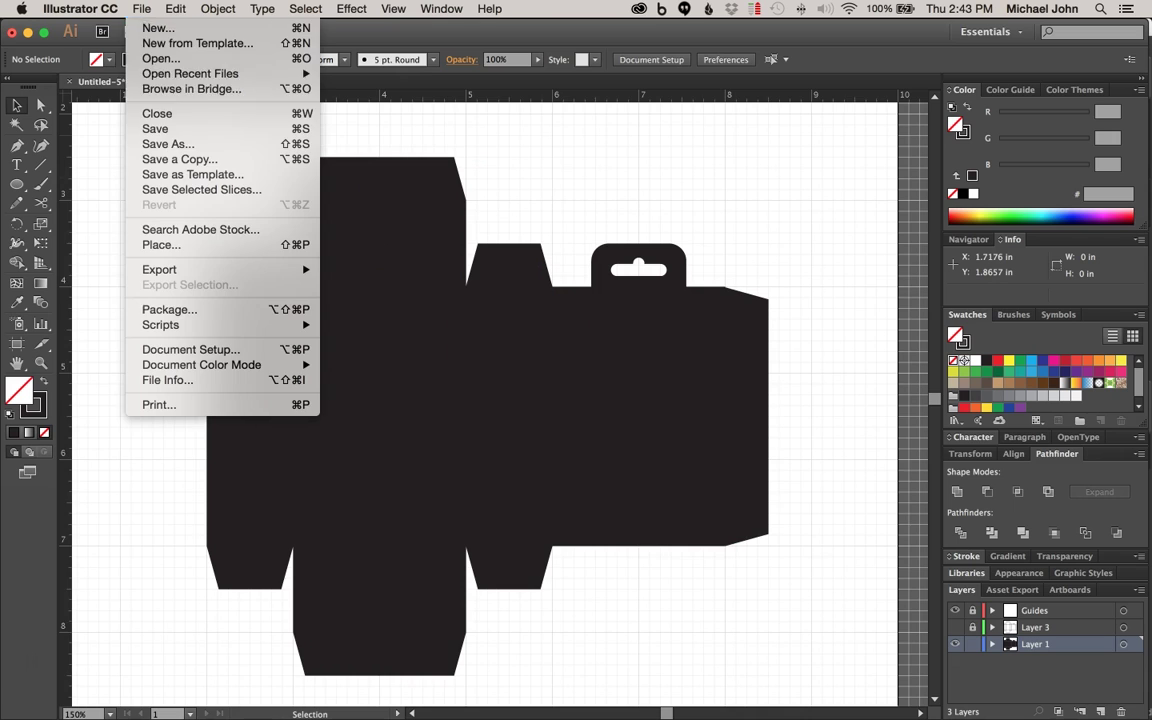
{"action": "left_click", "coordinate": [158, 136]}
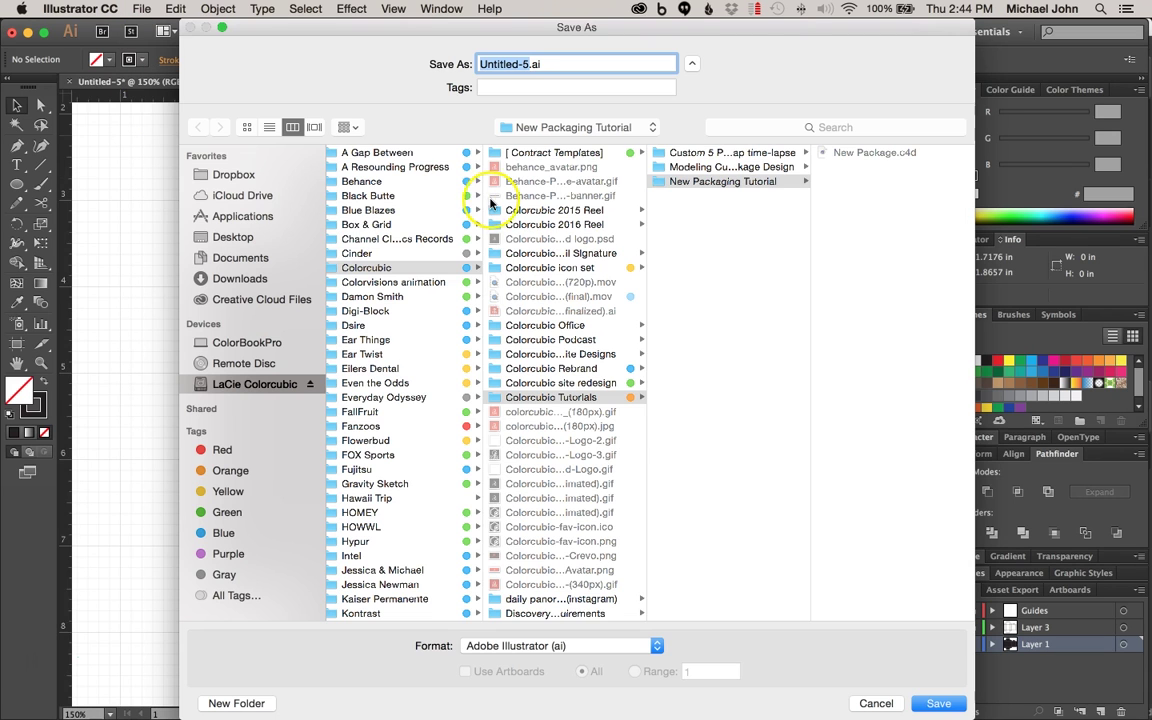
{"action": "type", "text": "New Package"}
{"action": "left_click", "coordinate": [940, 703]}
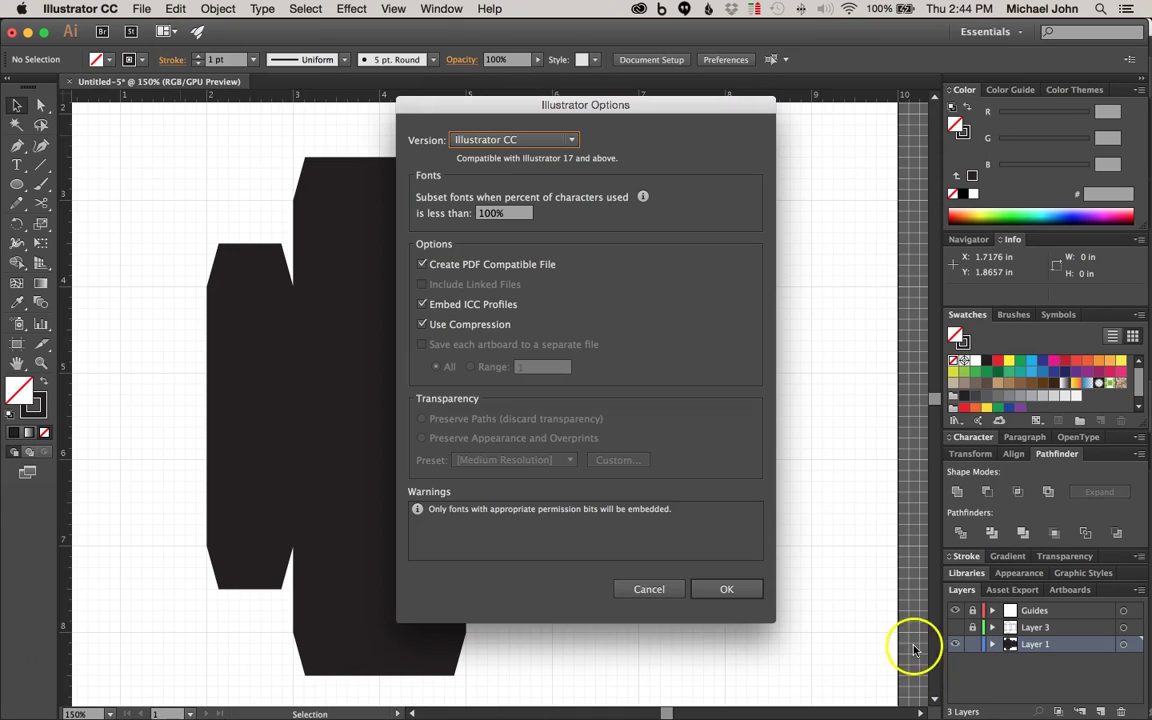
{"action": "left_click", "coordinate": [713, 592]}
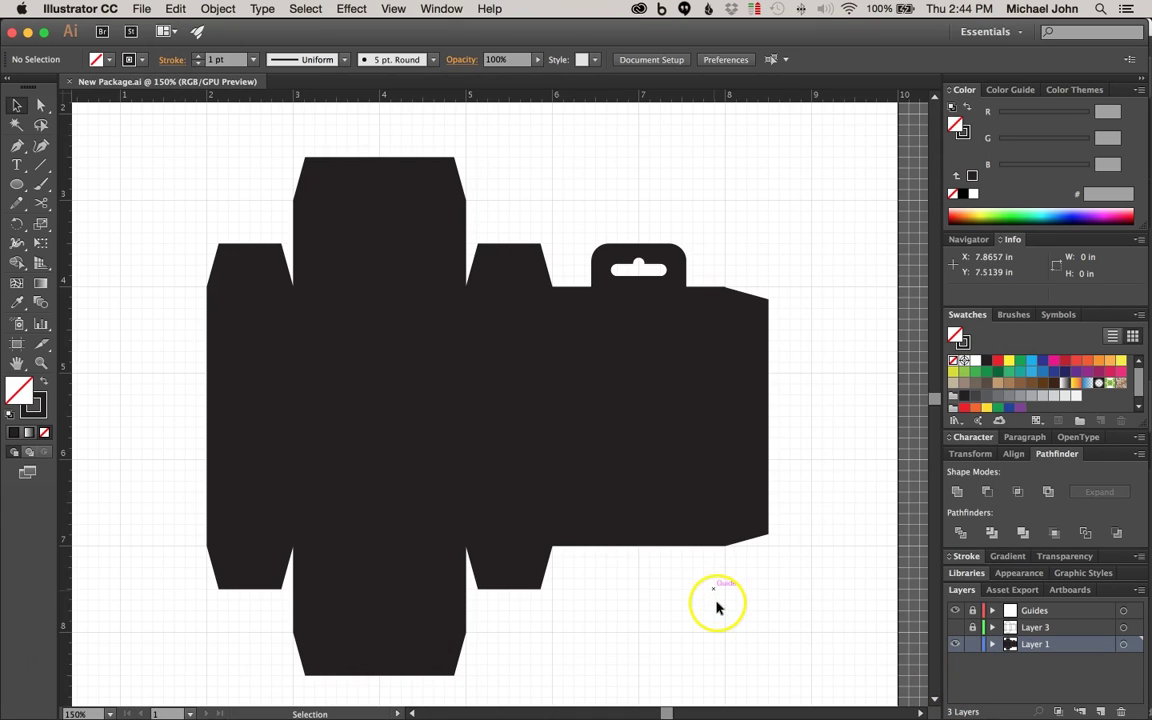
- Lock and hide Layer 1, and show, unlock and activate the outlined Layer 3
{"action": "left_click", "coordinate": [973, 645]}
{"action": "left_click", "coordinate": [956, 645]}
{"action": "left_click", "coordinate": [956, 627]}
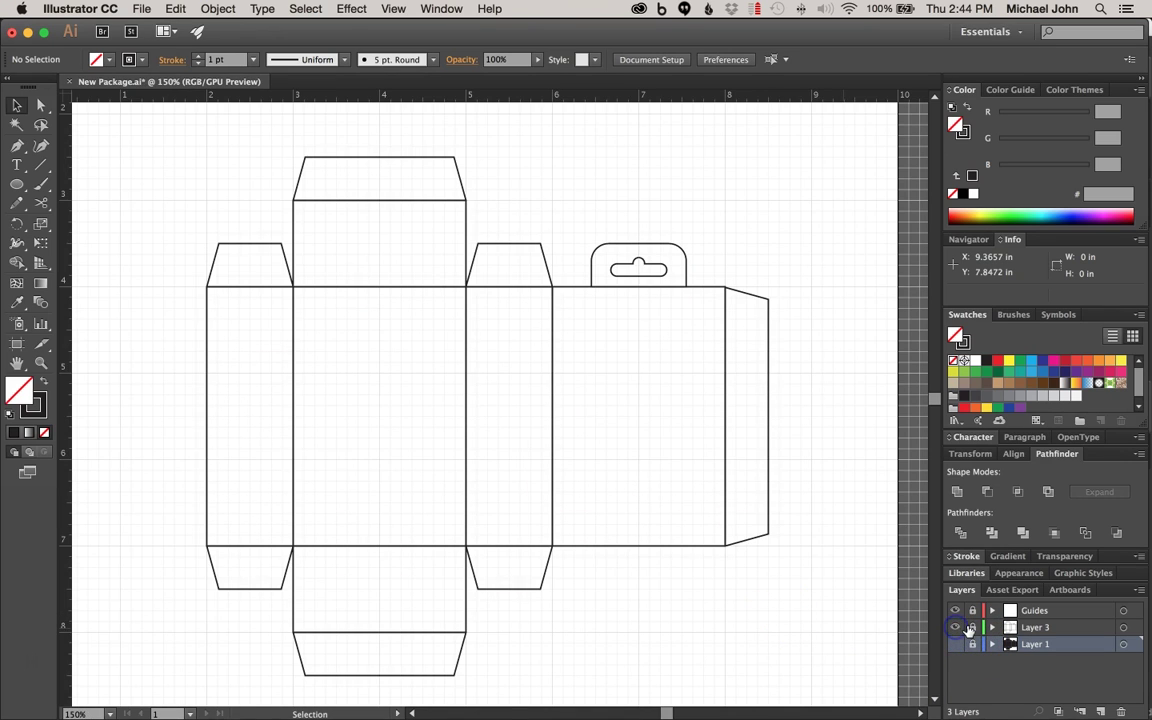
{"action": "left_click", "coordinate": [1066, 627]}
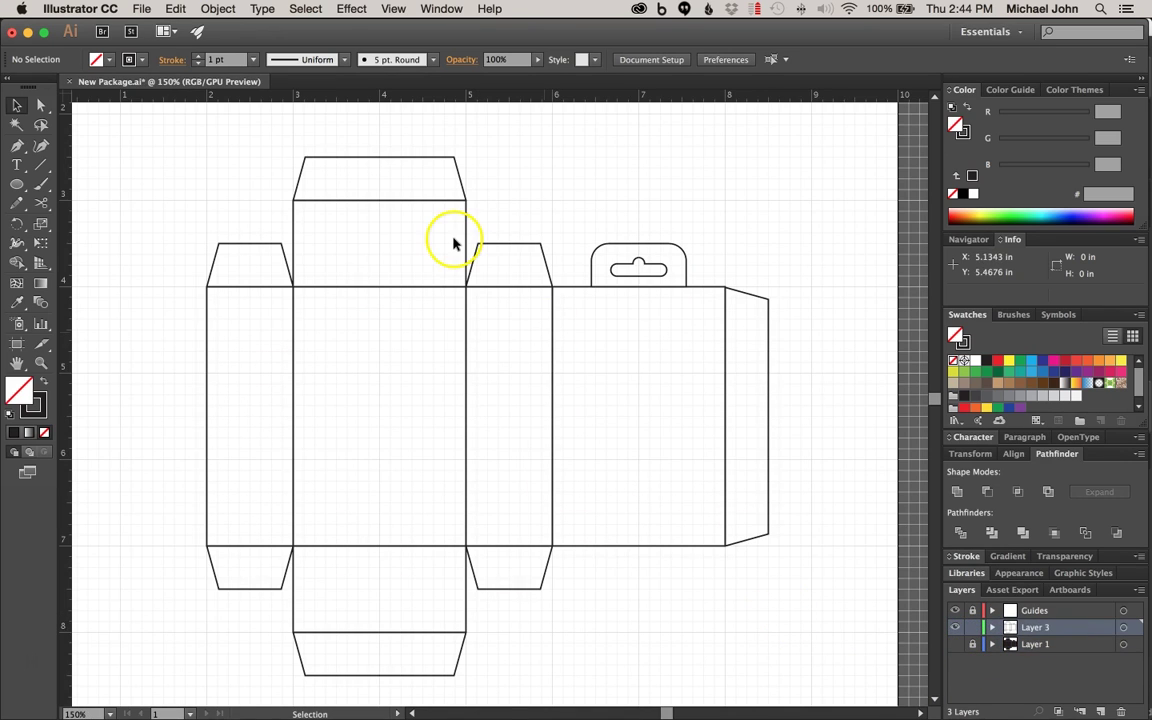
- Save the document under the new name New Package outline.ai in the legacy Illustrator 8 format
{"action": "left_click", "coordinate": [141, 8]}
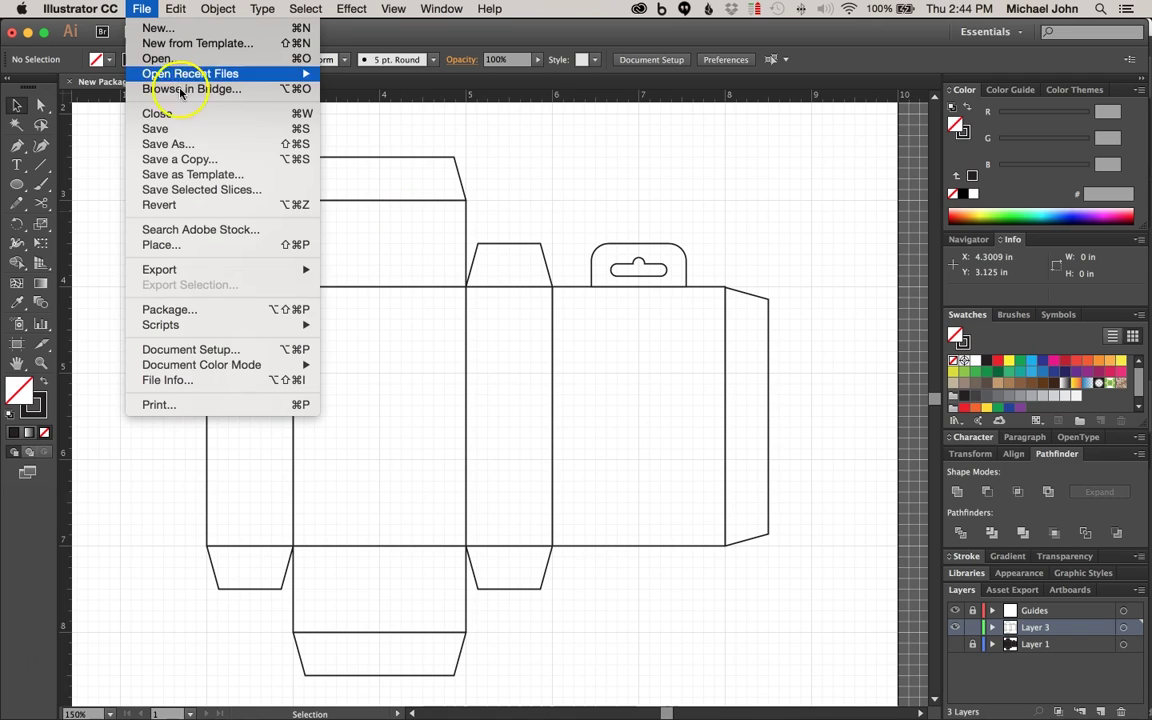
{"action": "left_click", "coordinate": [170, 145]}
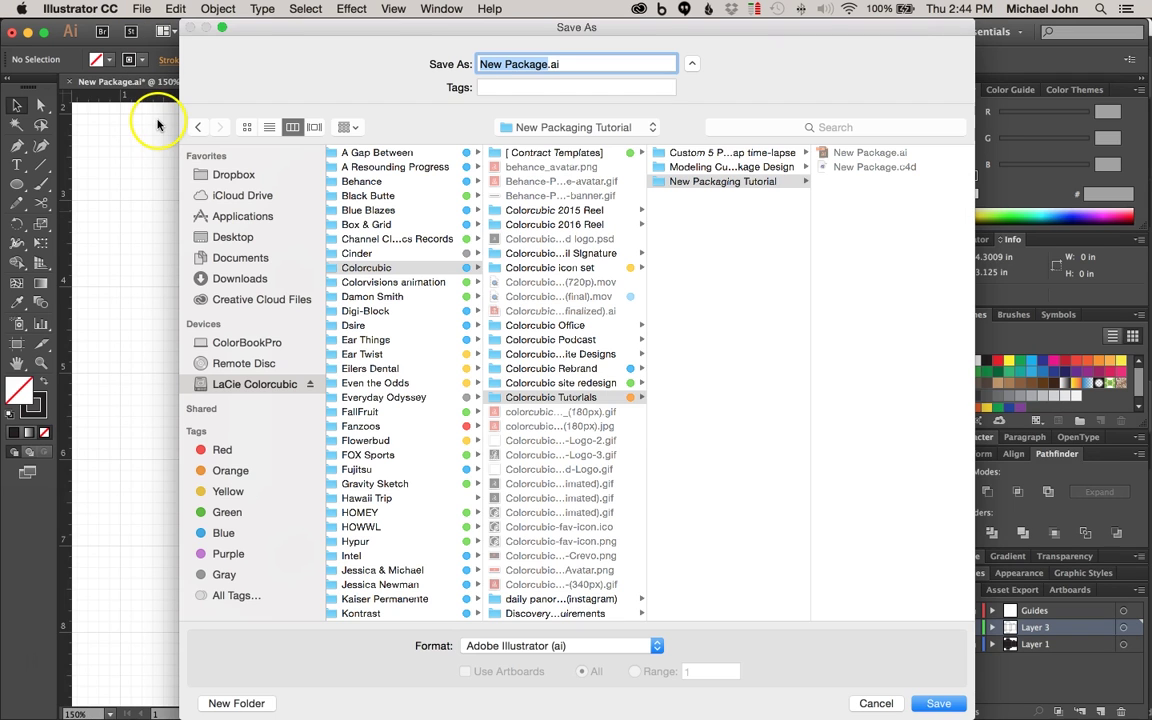
{"action": "left_click", "coordinate": [548, 64]}
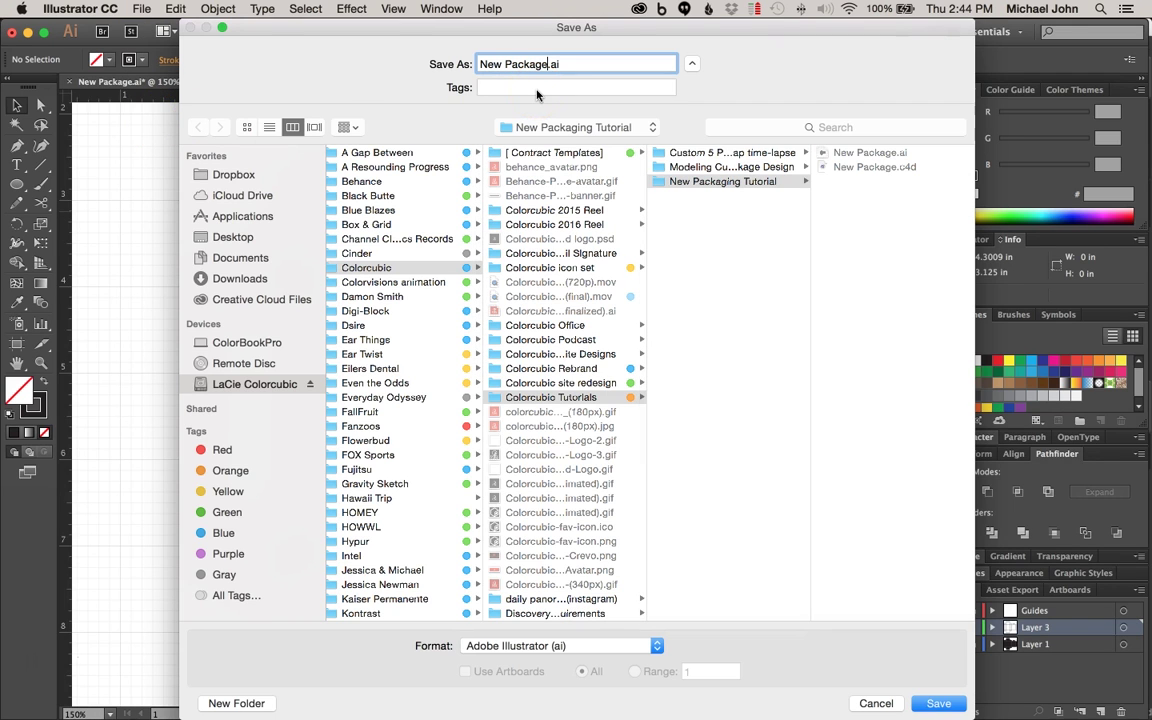
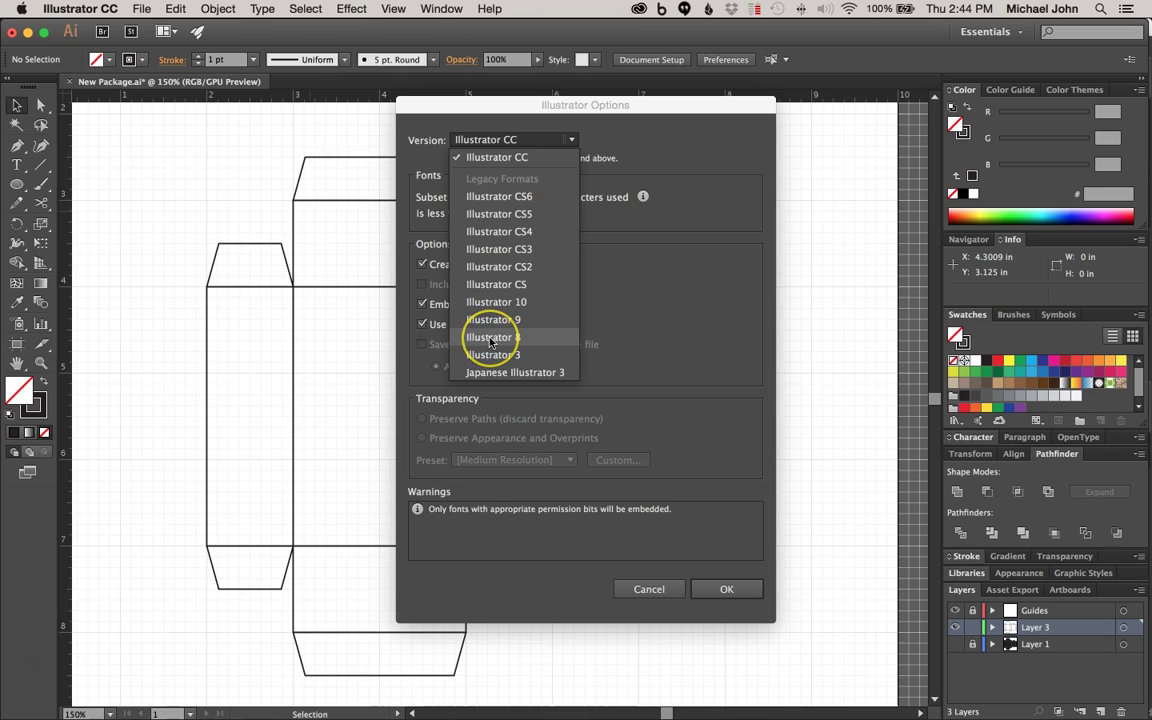
{"action": "left_click", "coordinate": [491, 340]}
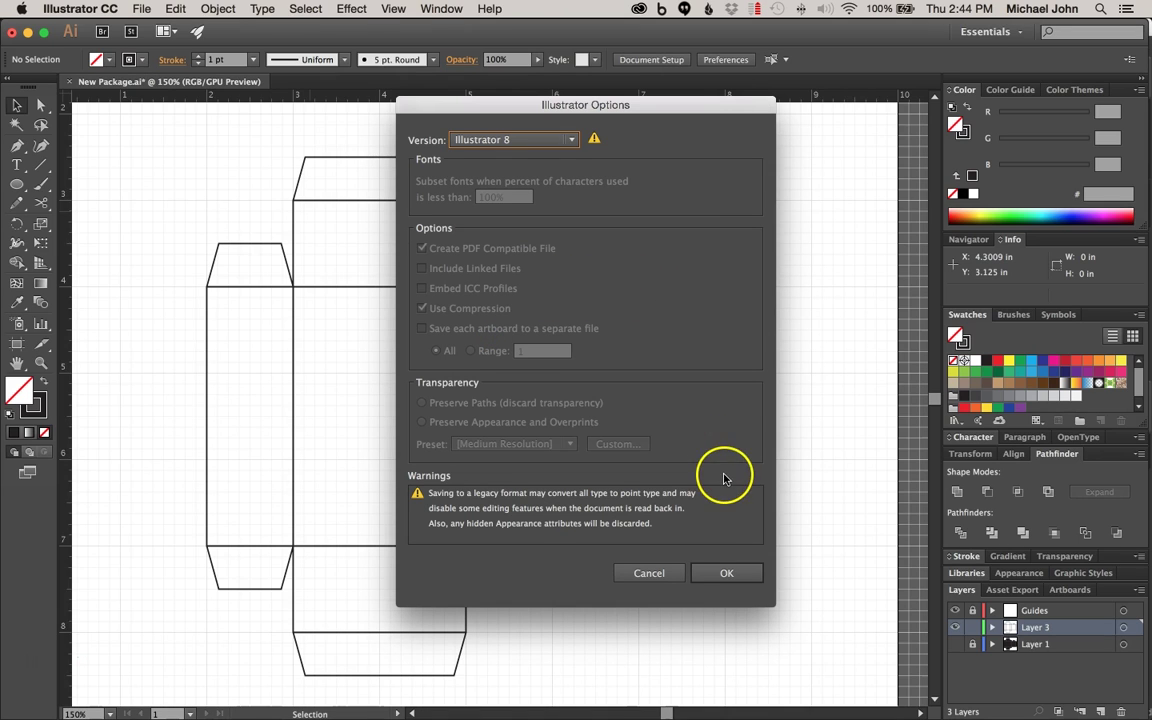
{"action": "left_click", "coordinate": [728, 574]}
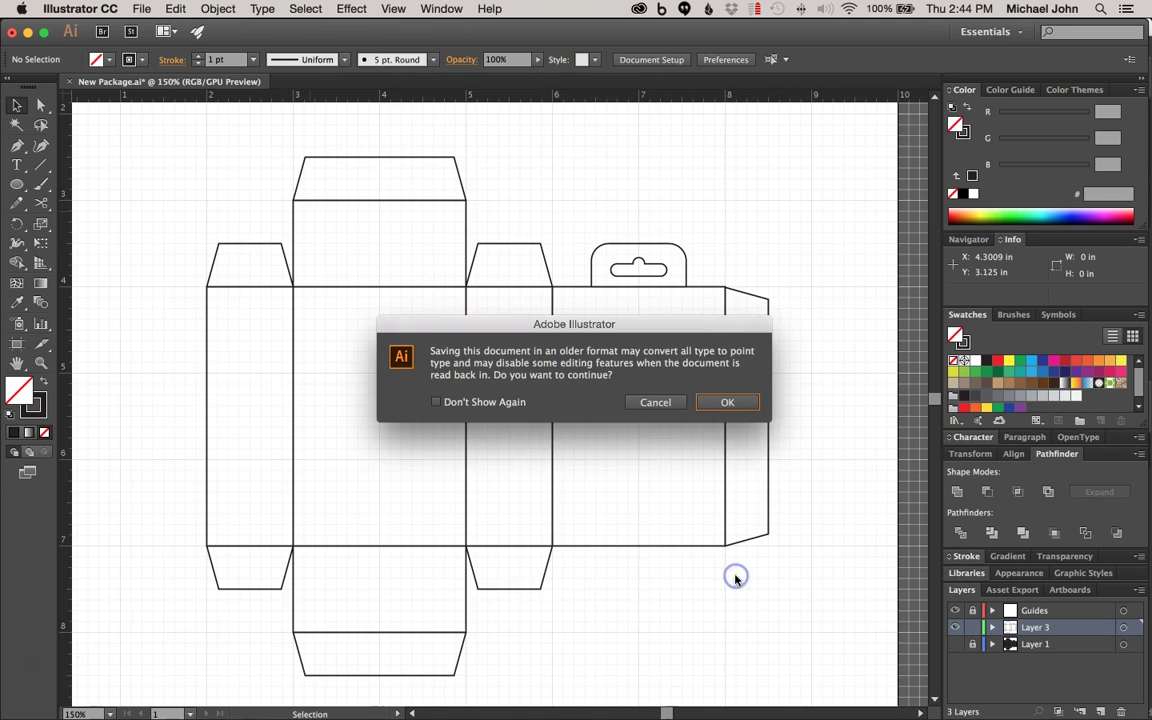
{"action": "left_click", "coordinate": [731, 402]}
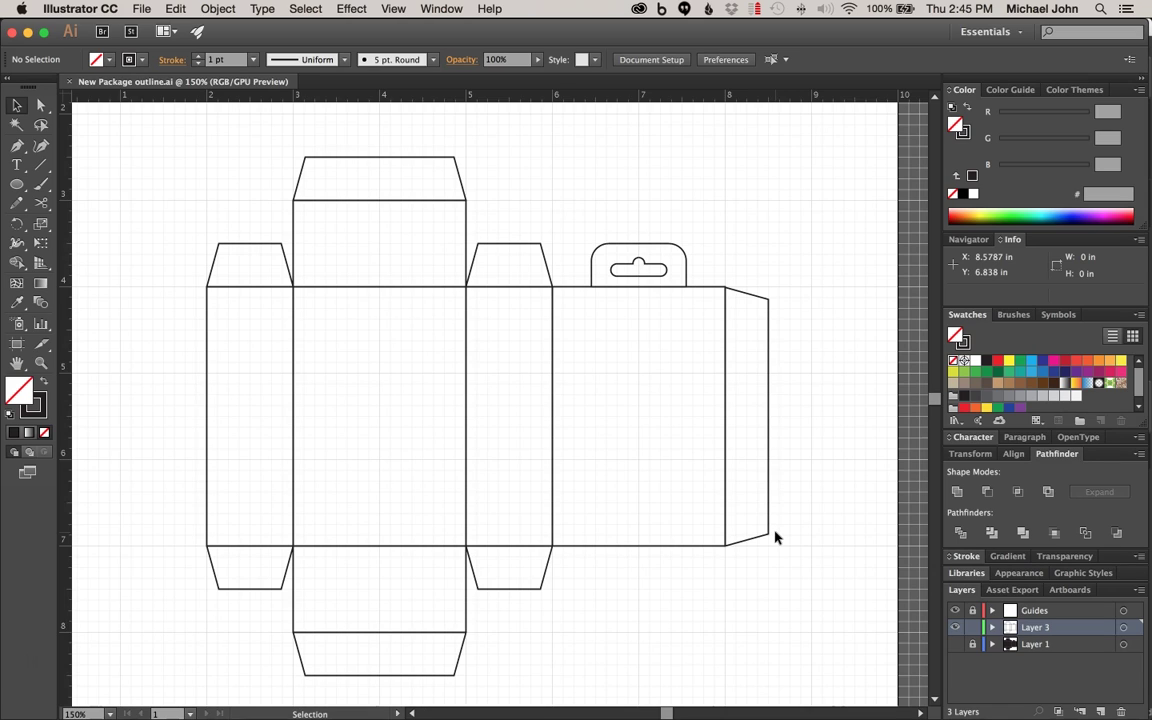
- Delete the Guides layer and Layer 1, keeping only the outlined Layer 3
{"action": "left_click", "coordinate": [1066, 611]}
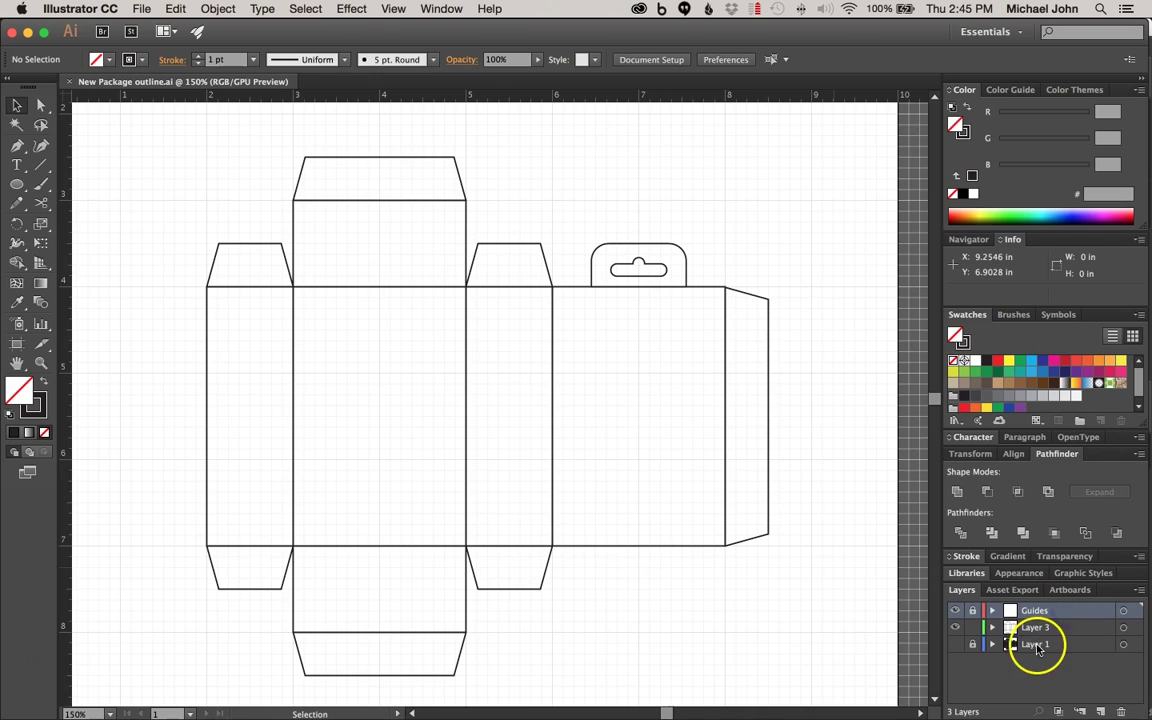
{"action": "left_click", "coordinate": [1060, 645], "text": "shift"}
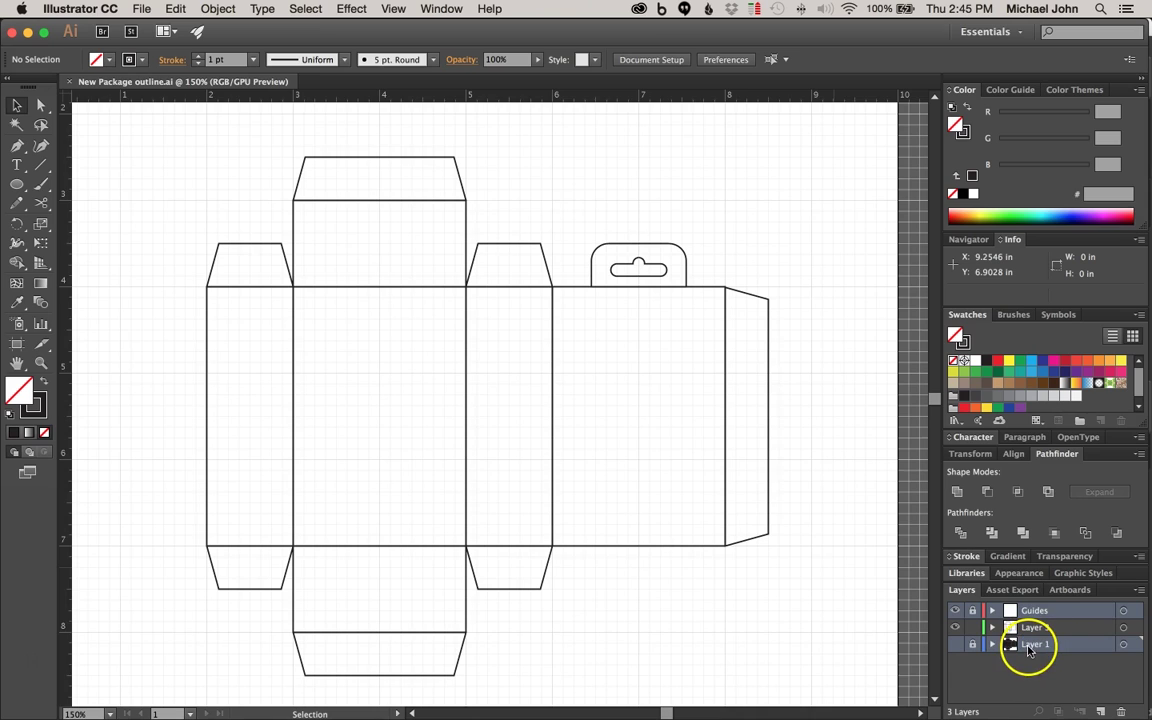
{"action": "left_click", "coordinate": [1121, 711]}
{"action": "left_click", "coordinate": [706, 398]}
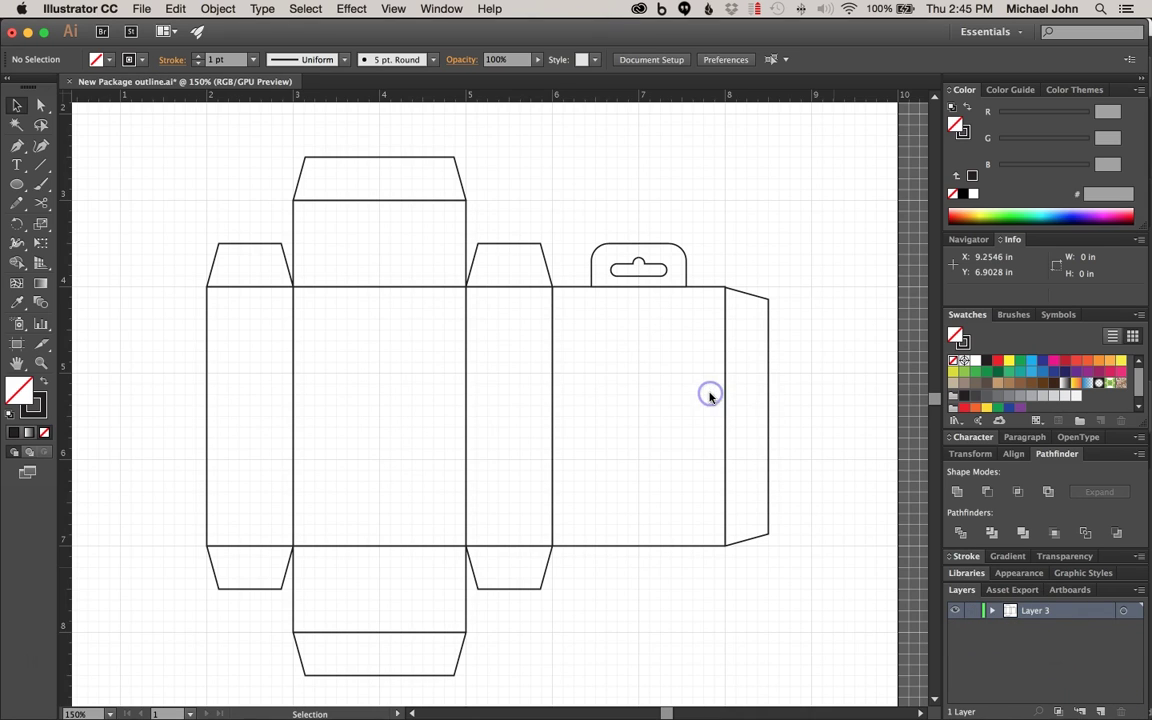
- Save New Package outline.ai again, accepting the older file format
{"action": "left_click_drag", "start_coordinate": [496, 334], "coordinate": [527, 337]}
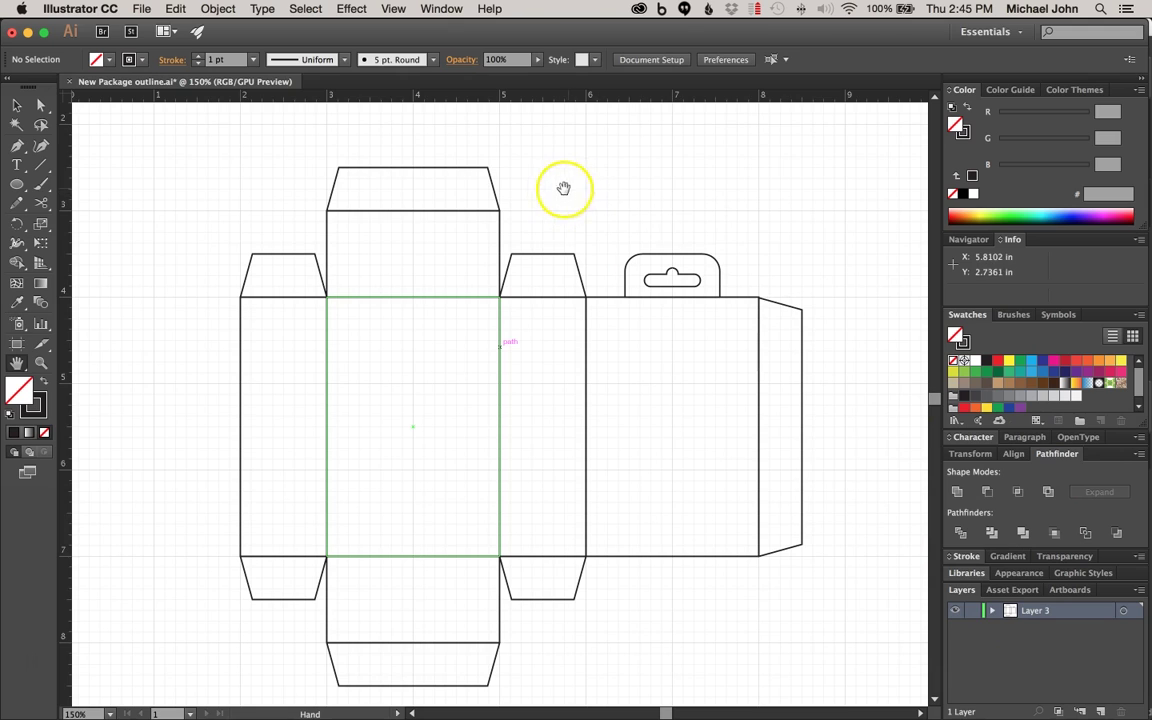
{"action": "key", "text": "super+s"}
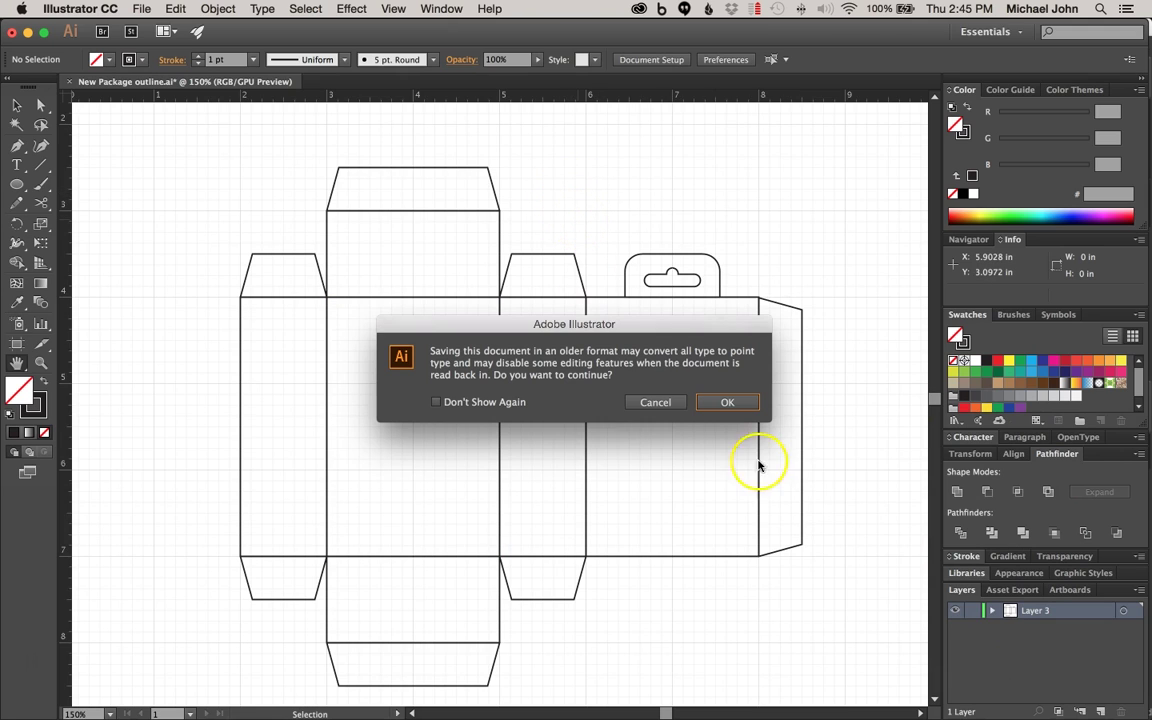
{"action": "left_click", "coordinate": [722, 401]}
- Switch to Cinema 4D with the empty New Package.c4d scene
{"action": "key", "text": "super+Tab"}
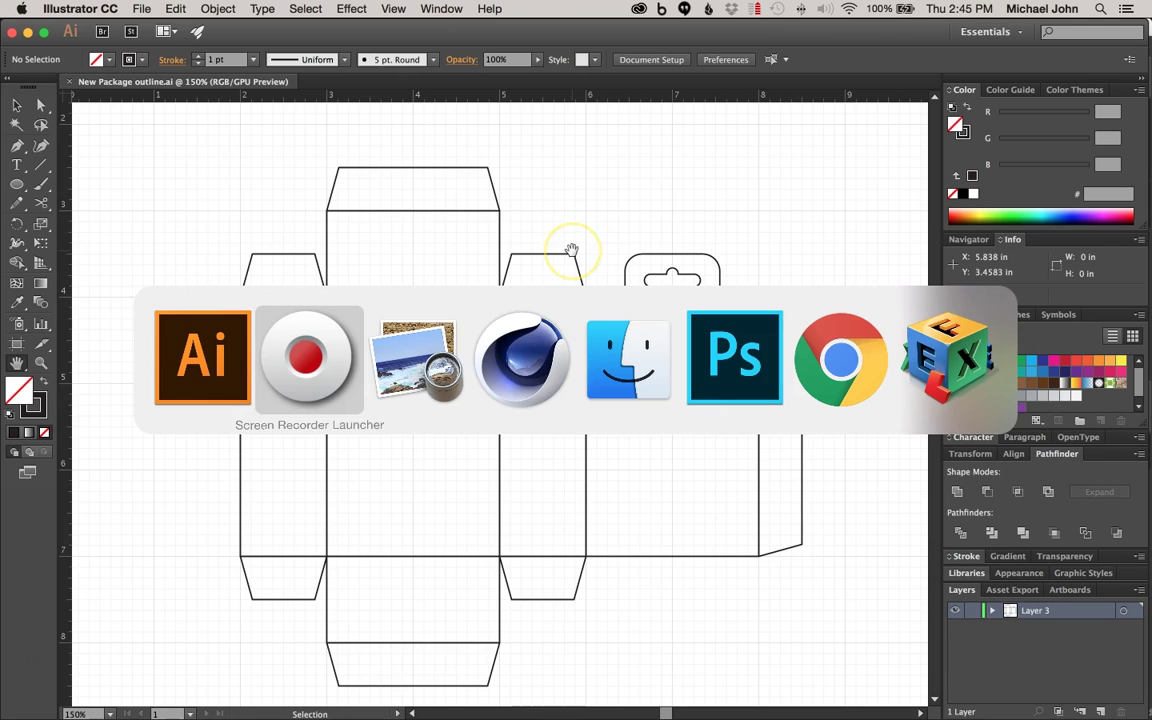
{"action": "key", "text": "super+Tab"}
{"action": "key", "text": "super+Tab"}
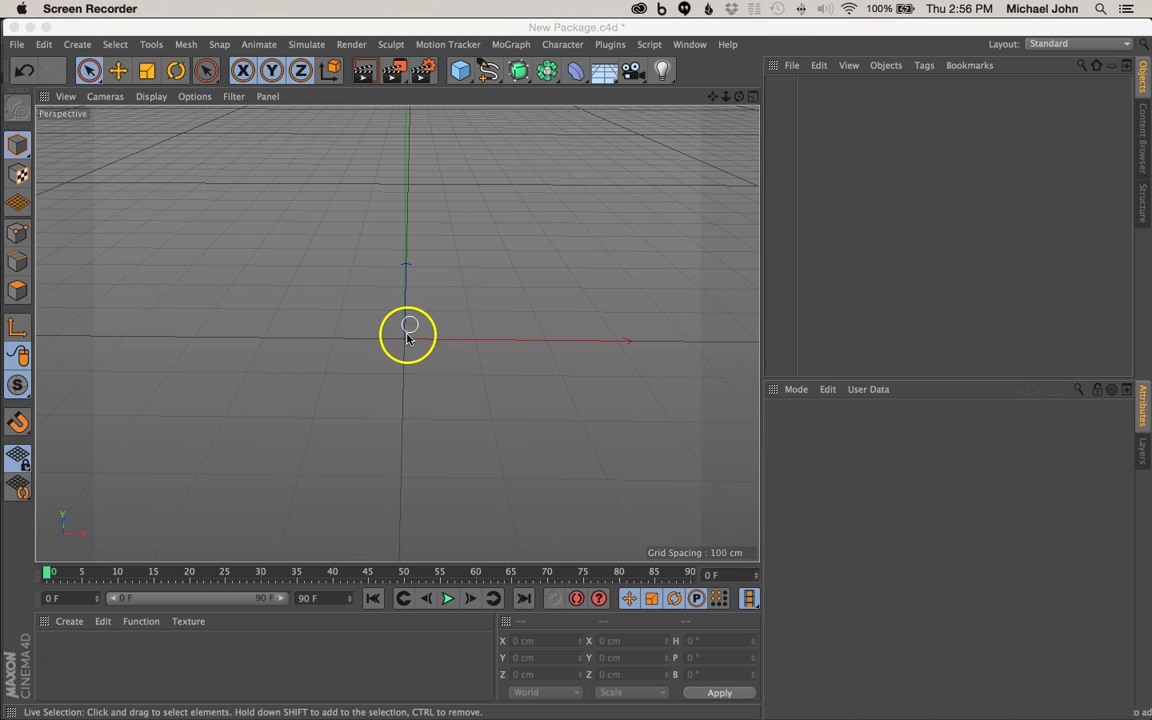
{"action": "left_click", "coordinate": [409, 327]}
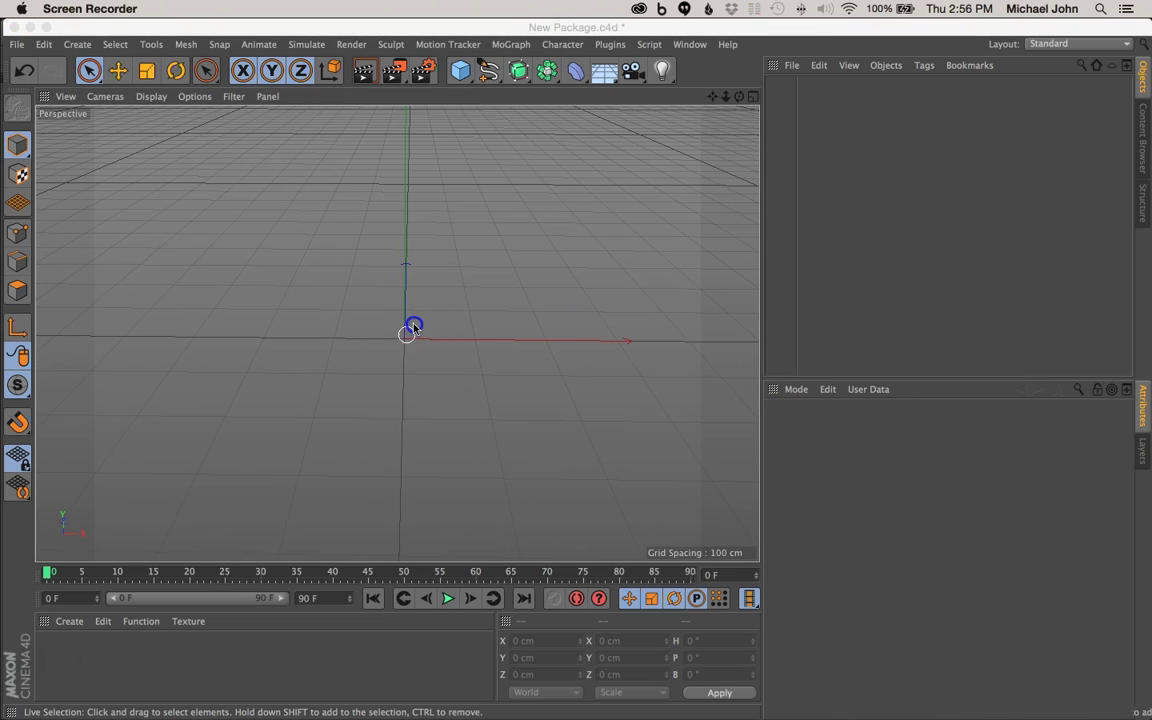
{"action": "mouse_move", "coordinate": [417, 310]}
{"action": "left_mouse_down", "text": "alt"}
{"action": "mouse_move", "coordinate": [419, 293]}
{"action": "mouse_move", "coordinate": [411, 302]}
{"action": "left_mouse_up", "text": "alt"}
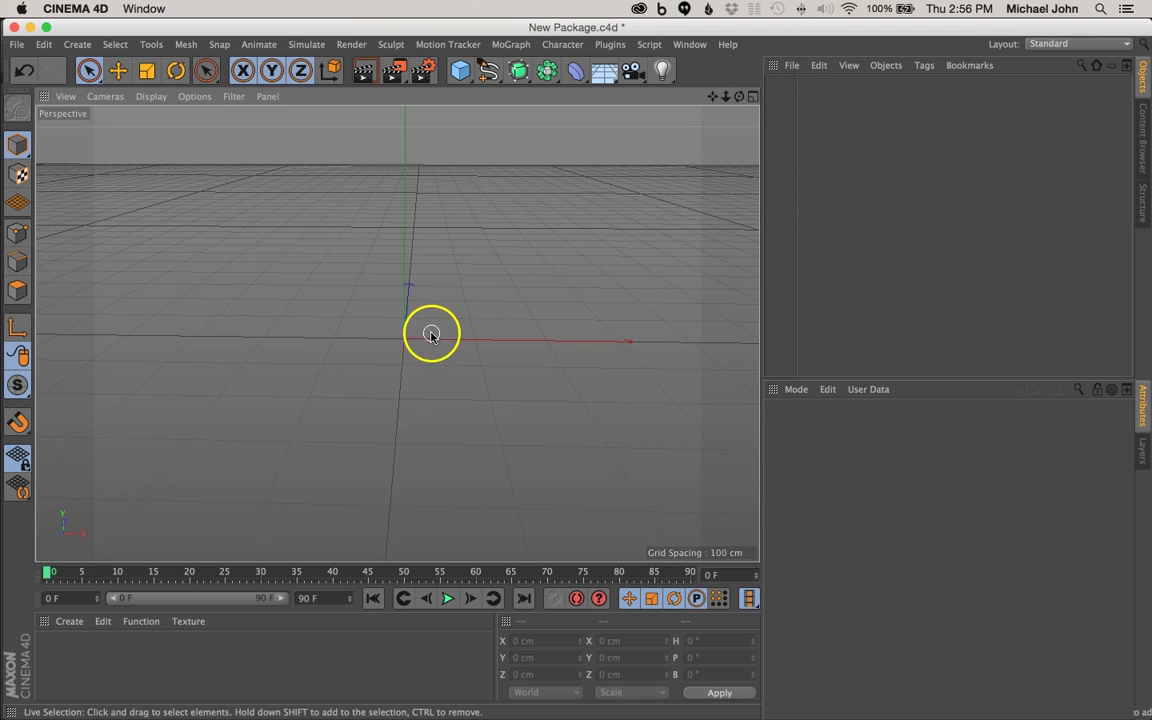
{"action": "mouse_move", "coordinate": [400, 334]}
{"action": "left_mouse_down", "text": "alt"}
{"action": "mouse_move", "coordinate": [432, 337]}
{"action": "mouse_move", "coordinate": [412, 337]}
{"action": "left_mouse_up", "text": "alt"}
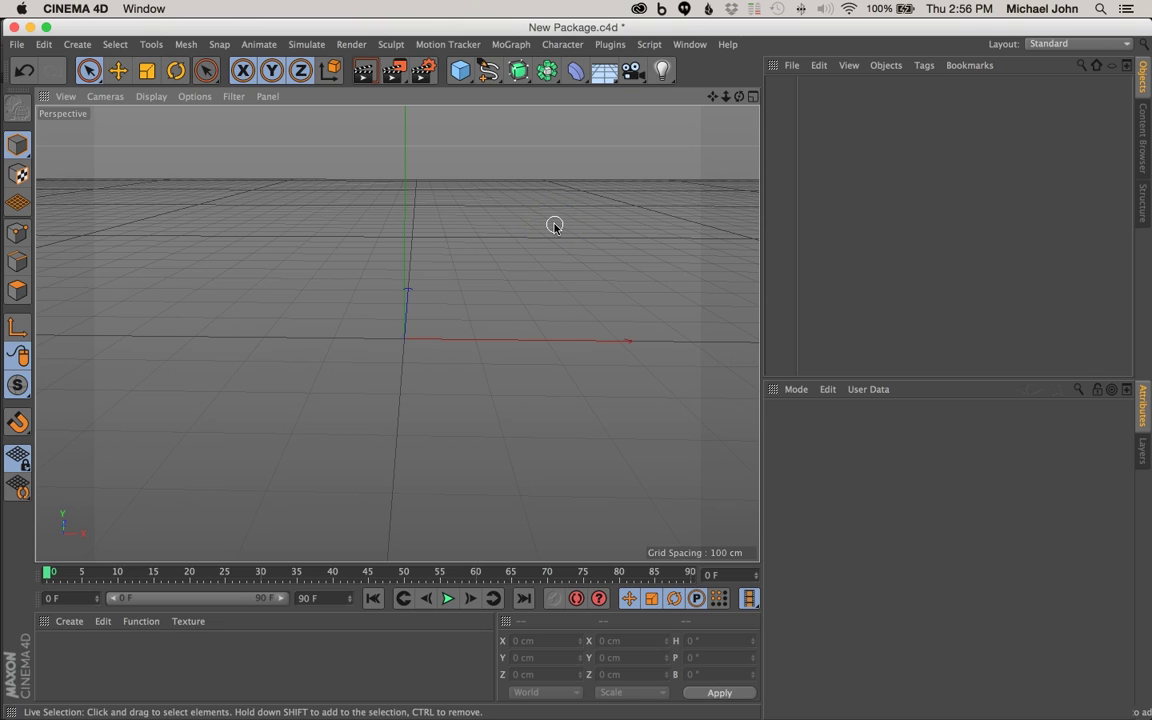
- Merge New Package outline.ai into the scene at a scale of 1 centimeter with Connect Splines on
{"action": "left_click", "coordinate": [808, 127]}
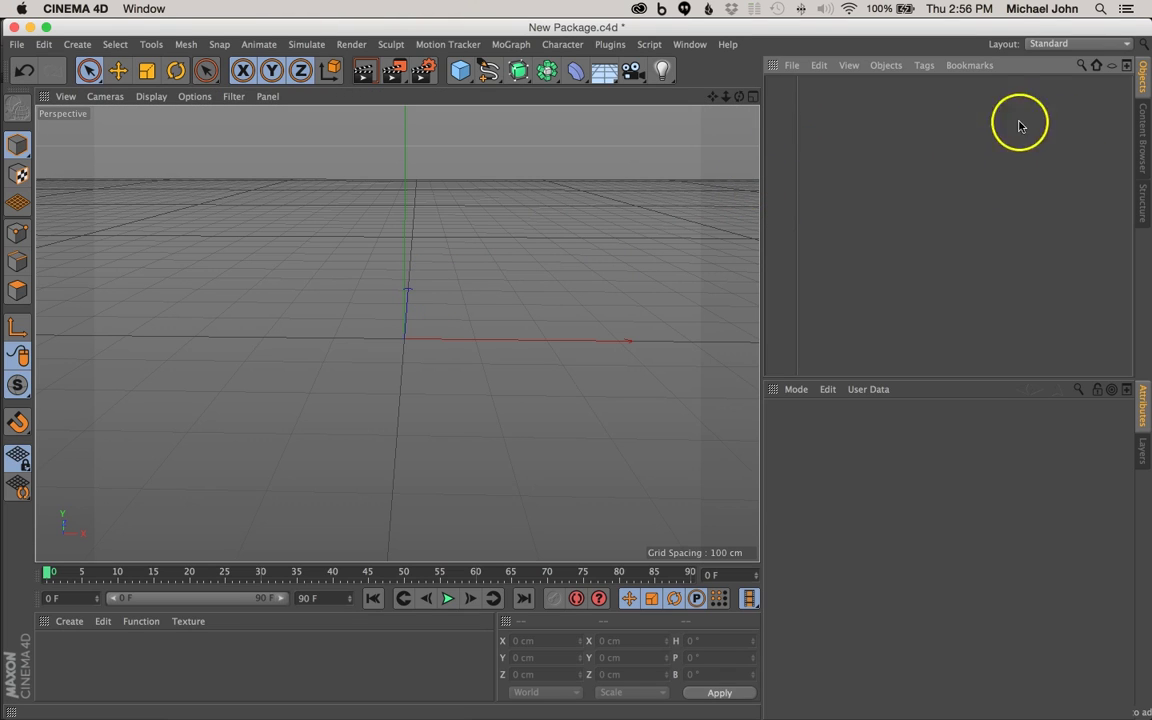
{"action": "left_click", "coordinate": [790, 66]}
{"action": "left_click", "coordinate": [812, 88]}
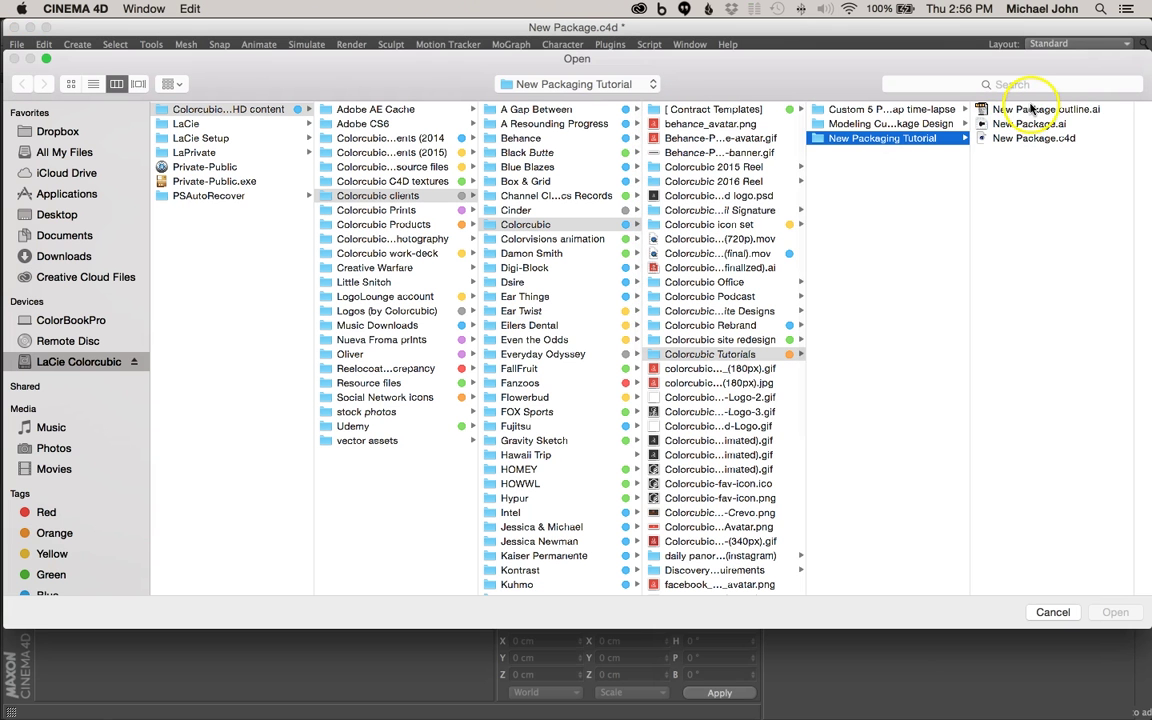
{"action": "left_click", "coordinate": [1000, 109]}
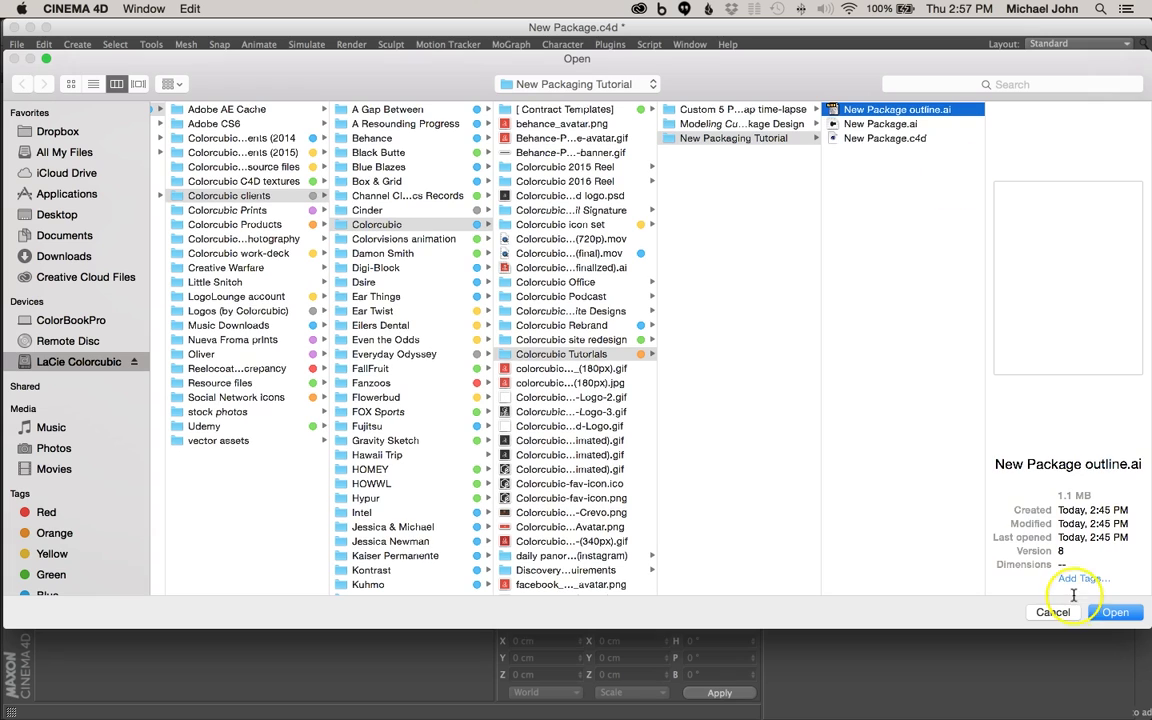
{"action": "left_click", "coordinate": [1115, 612]}
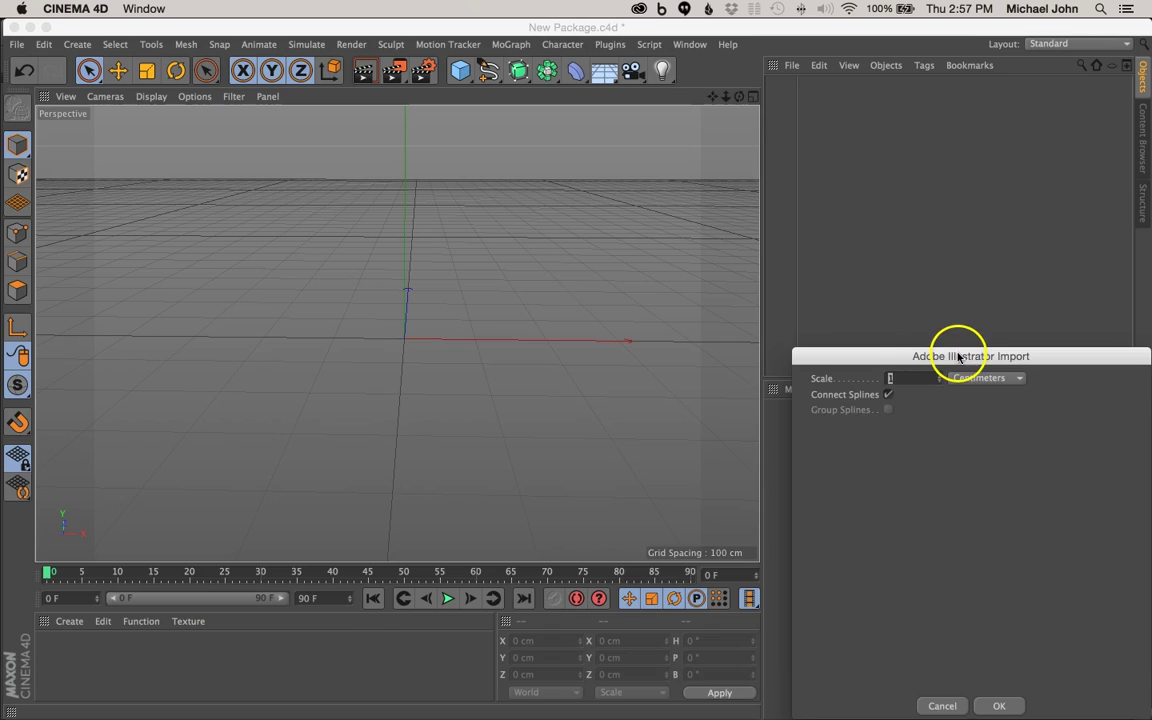
{"action": "left_click_drag", "start_coordinate": [959, 354], "coordinate": [584, 248]}
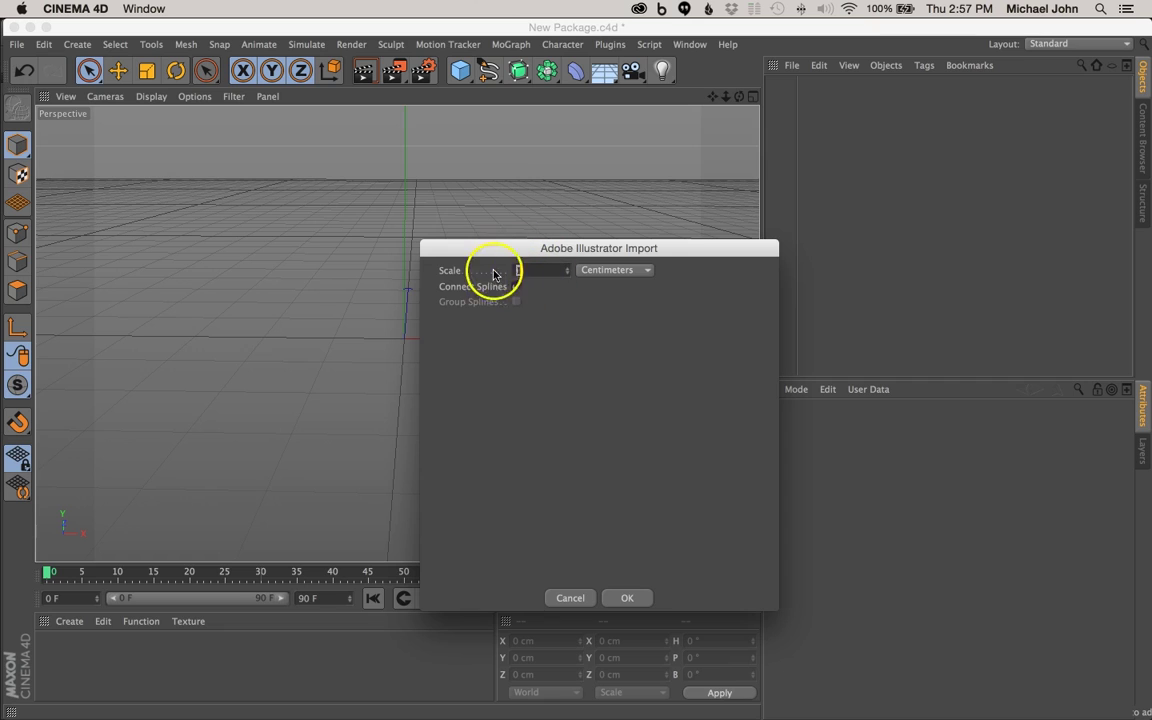
{"action": "left_click", "coordinate": [629, 598]}
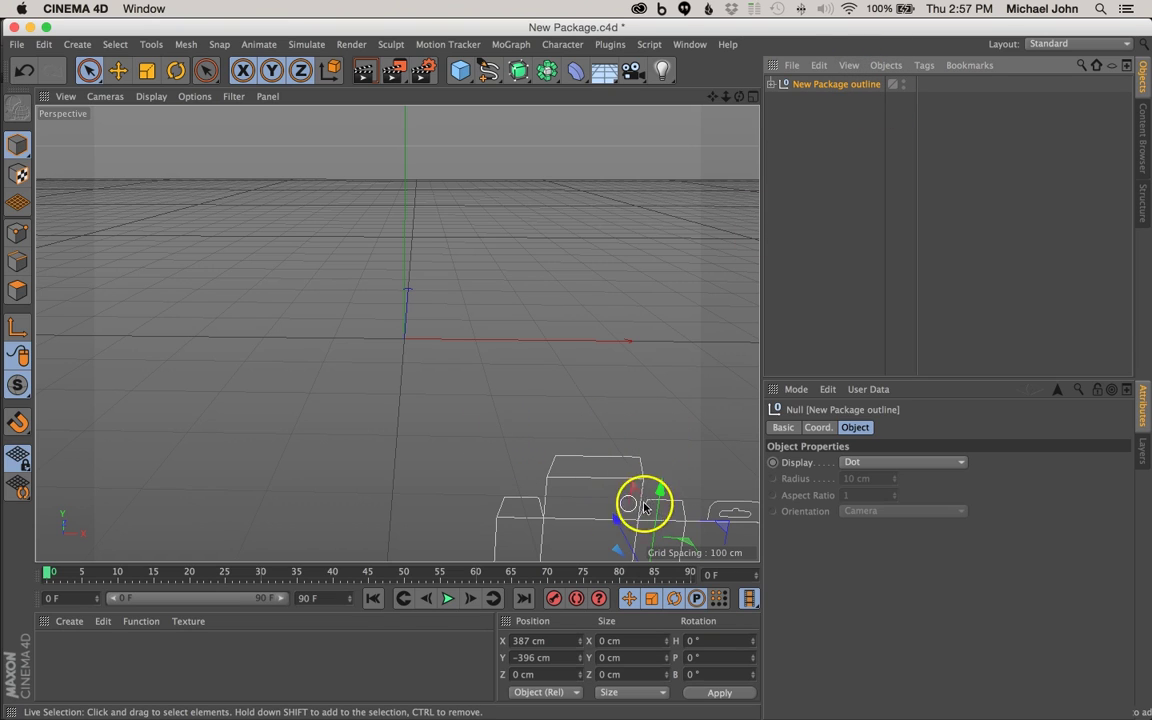
- Move the New Package outline null to the world origin by setting its X and Y positions to 0 cm
{"action": "left_click", "coordinate": [835, 84]}
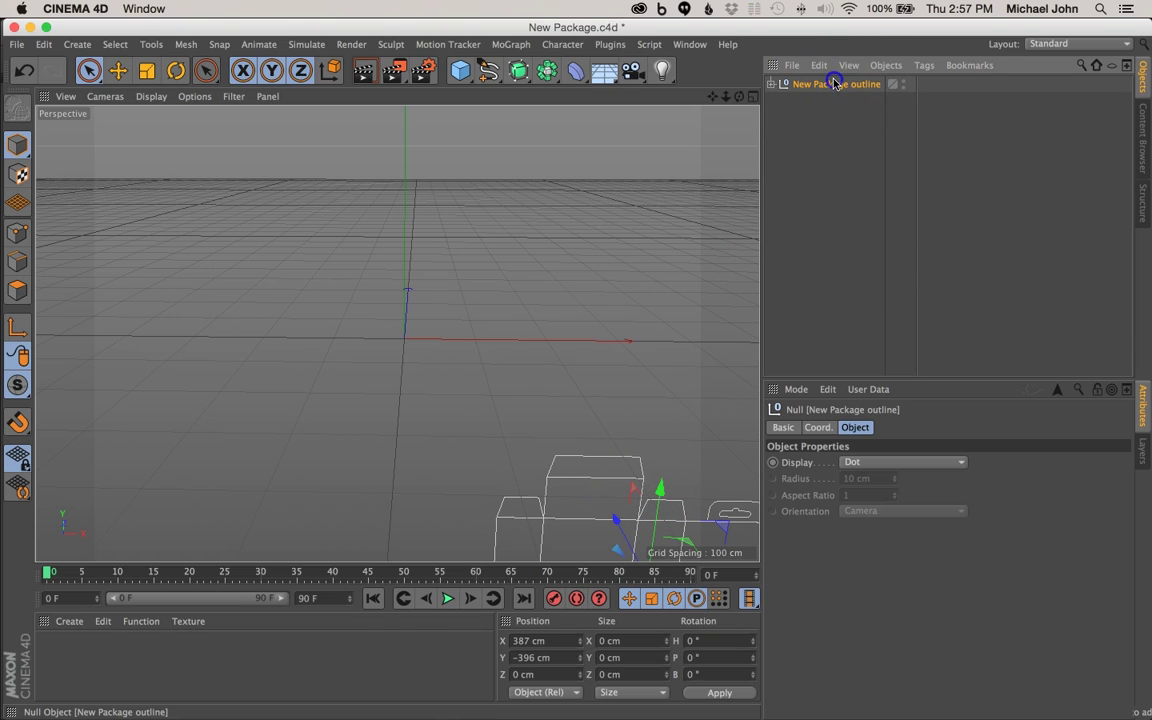
{"action": "left_click", "coordinate": [836, 87]}
{"action": "left_click", "coordinate": [820, 427]}
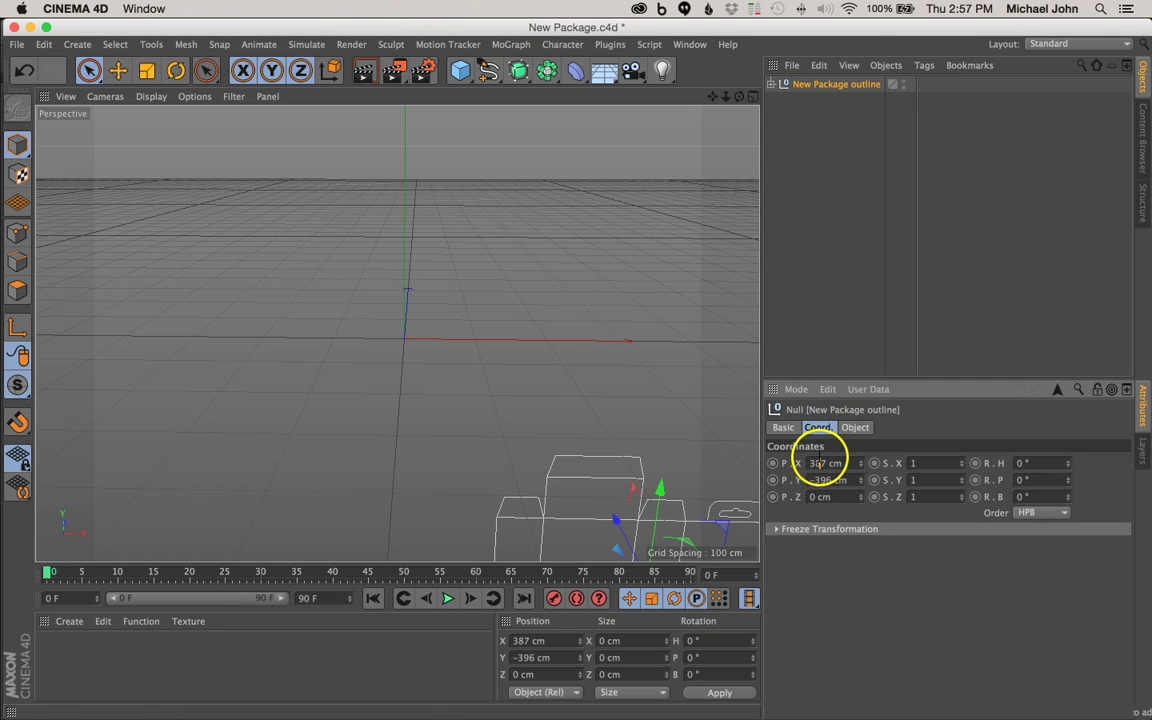
{"action": "left_click", "coordinate": [820, 461]}
{"action": "type", "text": "0"}
{"action": "key", "text": "Tab"}
{"action": "type", "text": "0"}
{"action": "key", "text": "Tab"}
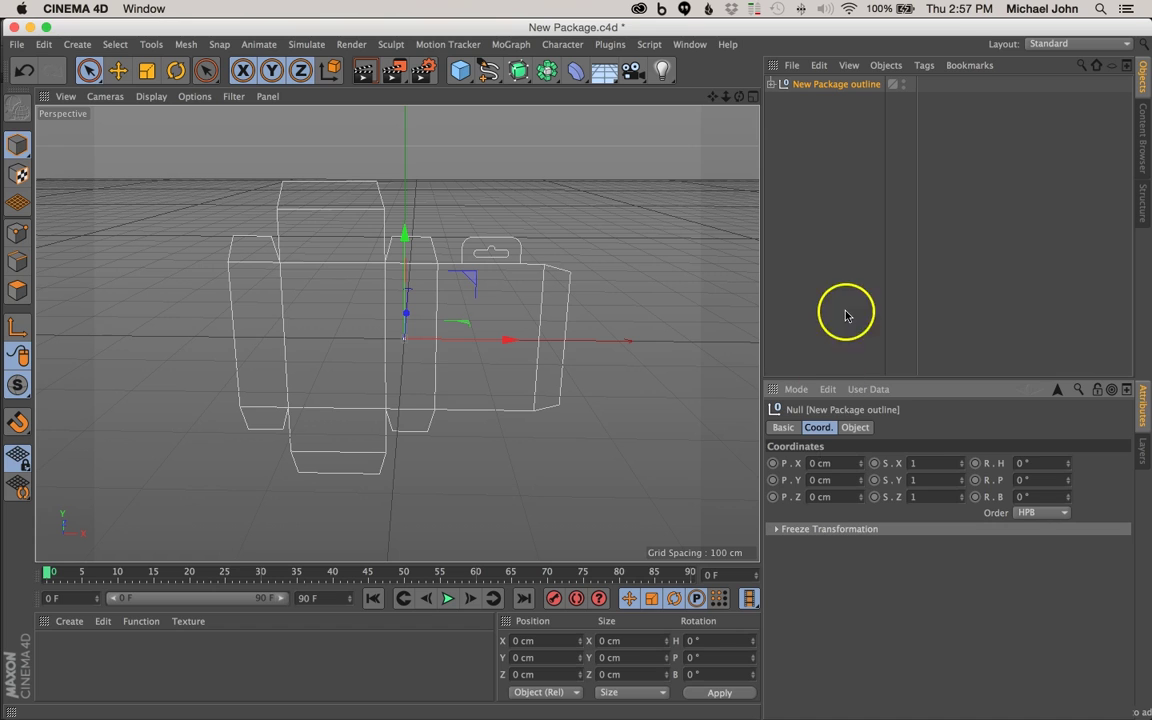
{"action": "left_click", "coordinate": [860, 265]}
{"action": "left_click", "coordinate": [822, 84]}
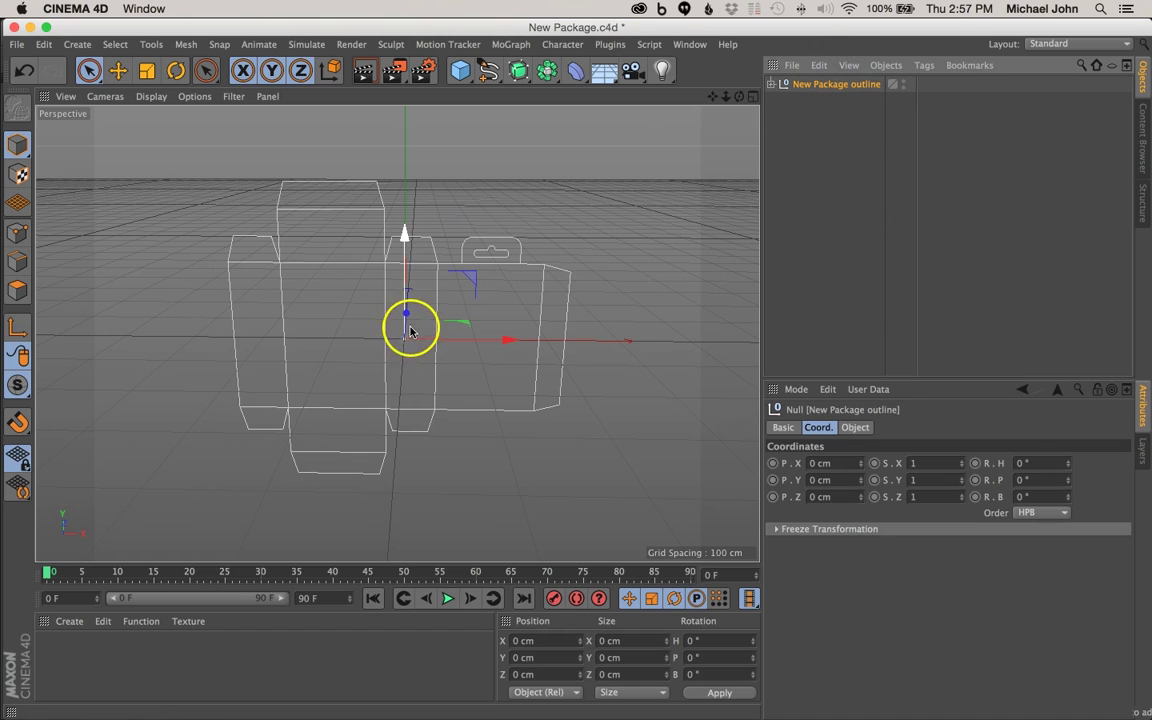
{"action": "mouse_move", "coordinate": [410, 332]}
{"action": "left_mouse_down", "text": "alt"}
{"action": "mouse_move", "coordinate": [183, 334]}
{"action": "mouse_move", "coordinate": [532, 324]}
{"action": "mouse_move", "coordinate": [411, 326]}
{"action": "left_mouse_up", "text": "alt"}
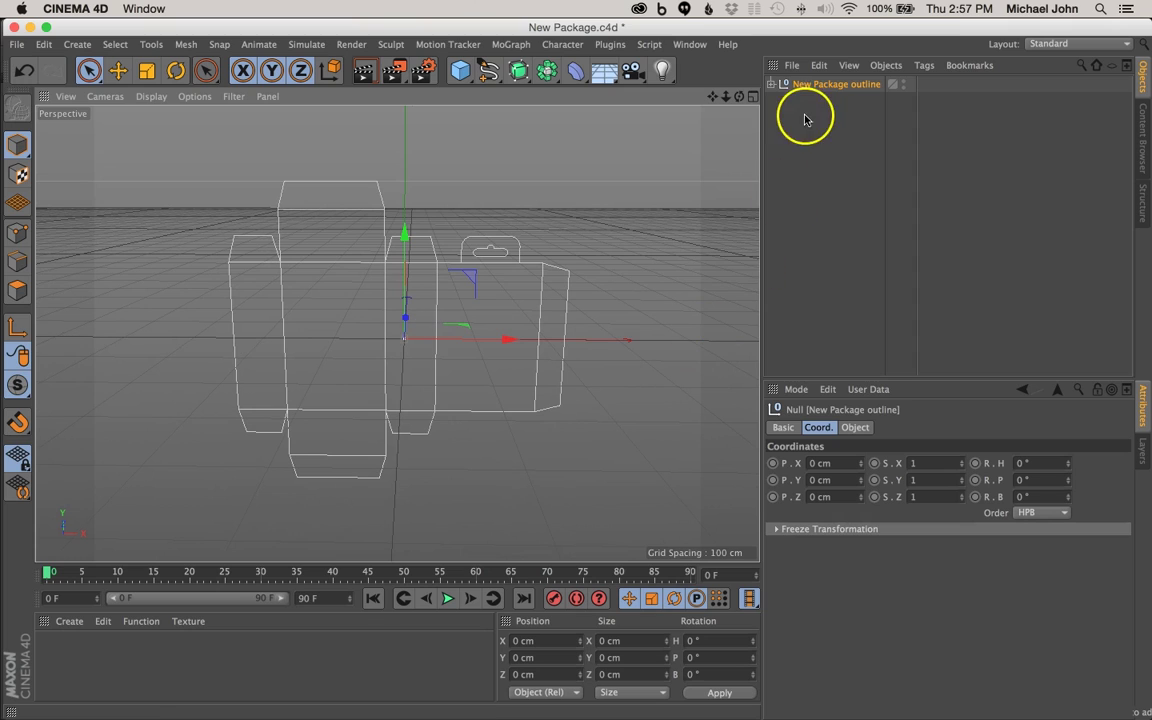
- Add an Extrude object as the parent of the New Package outline null
{"action": "left_click", "coordinate": [826, 85]}
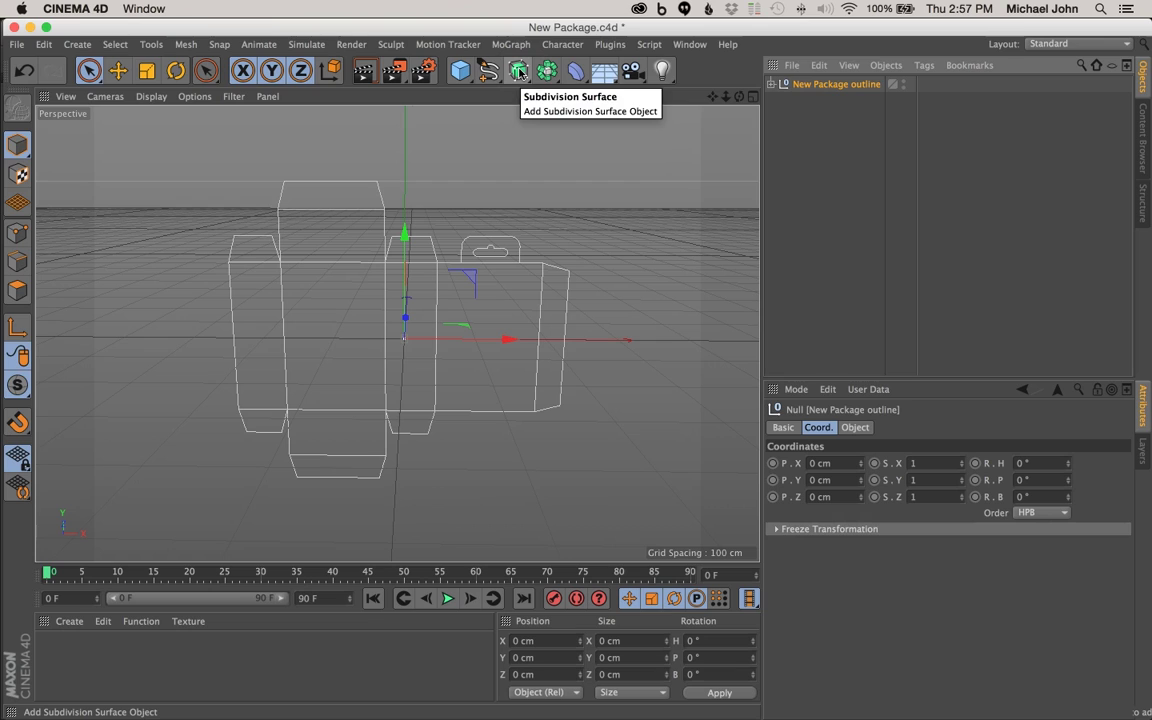
{"action": "left_click", "coordinate": [519, 73]}
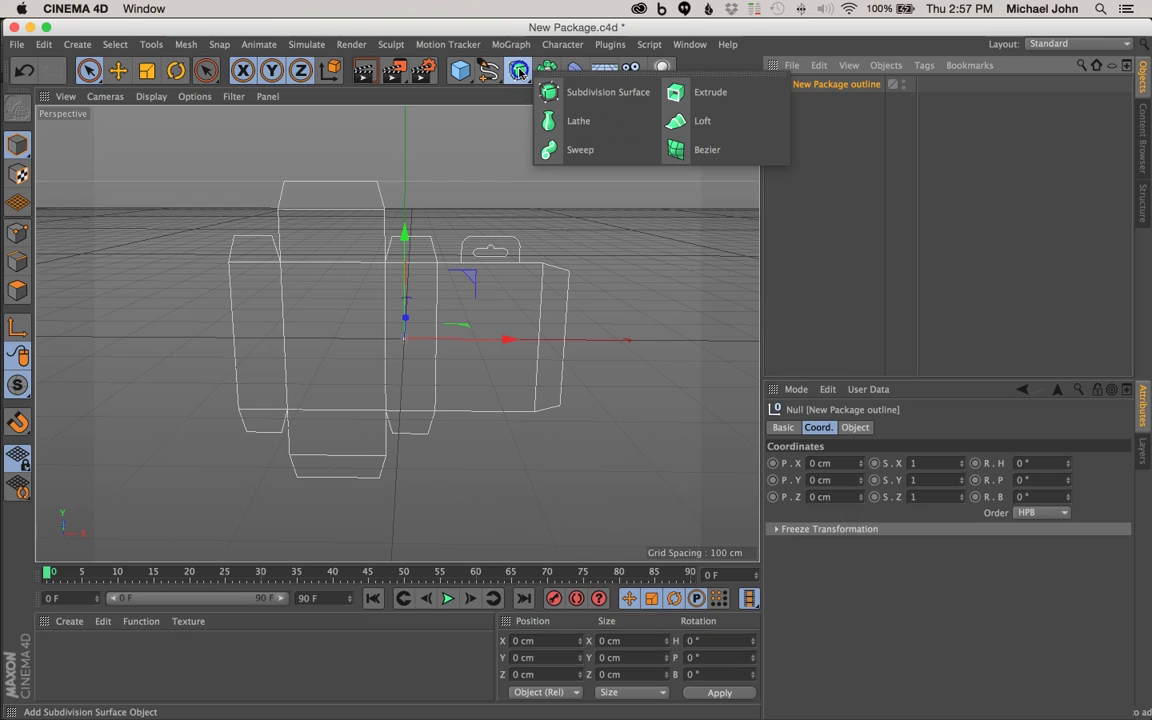
{"action": "left_click", "coordinate": [706, 97]}
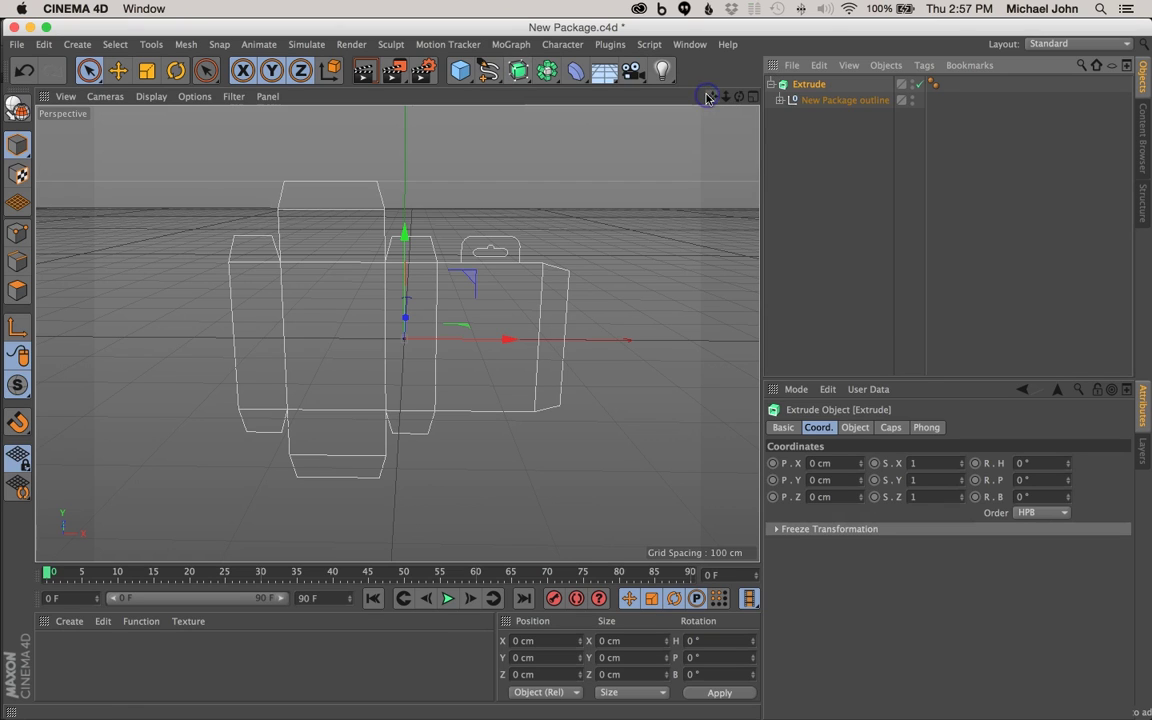
{"action": "left_click", "coordinate": [812, 102]}
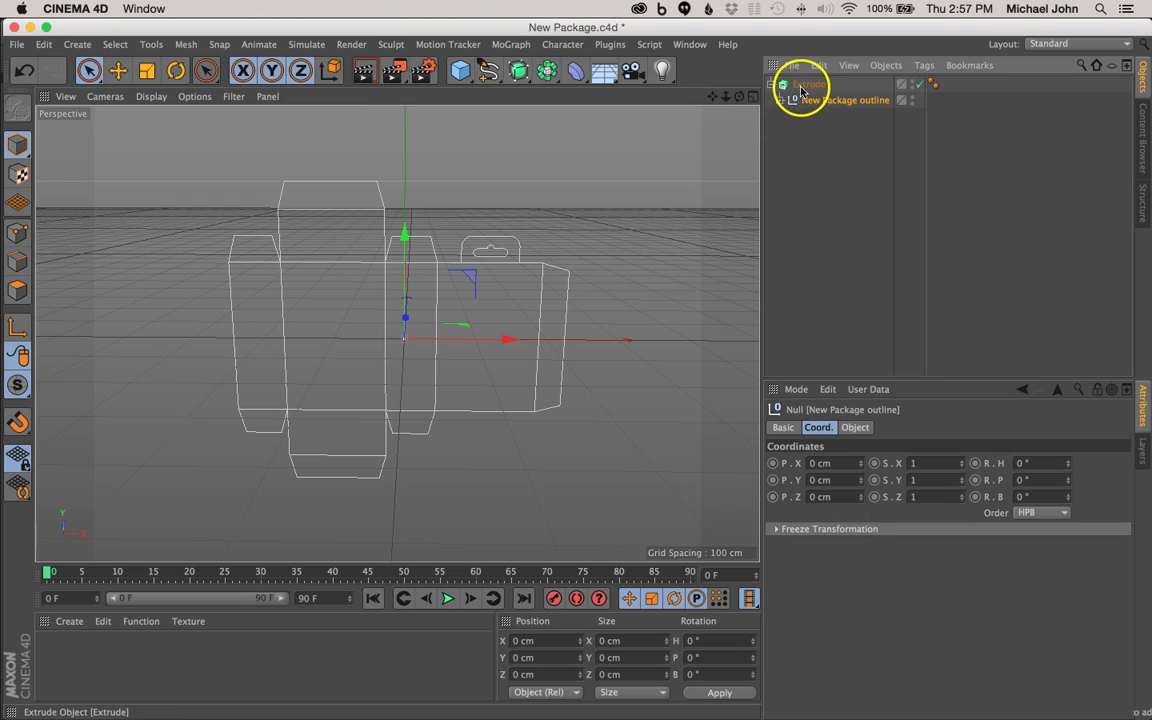
{"action": "left_click", "coordinate": [802, 86]}
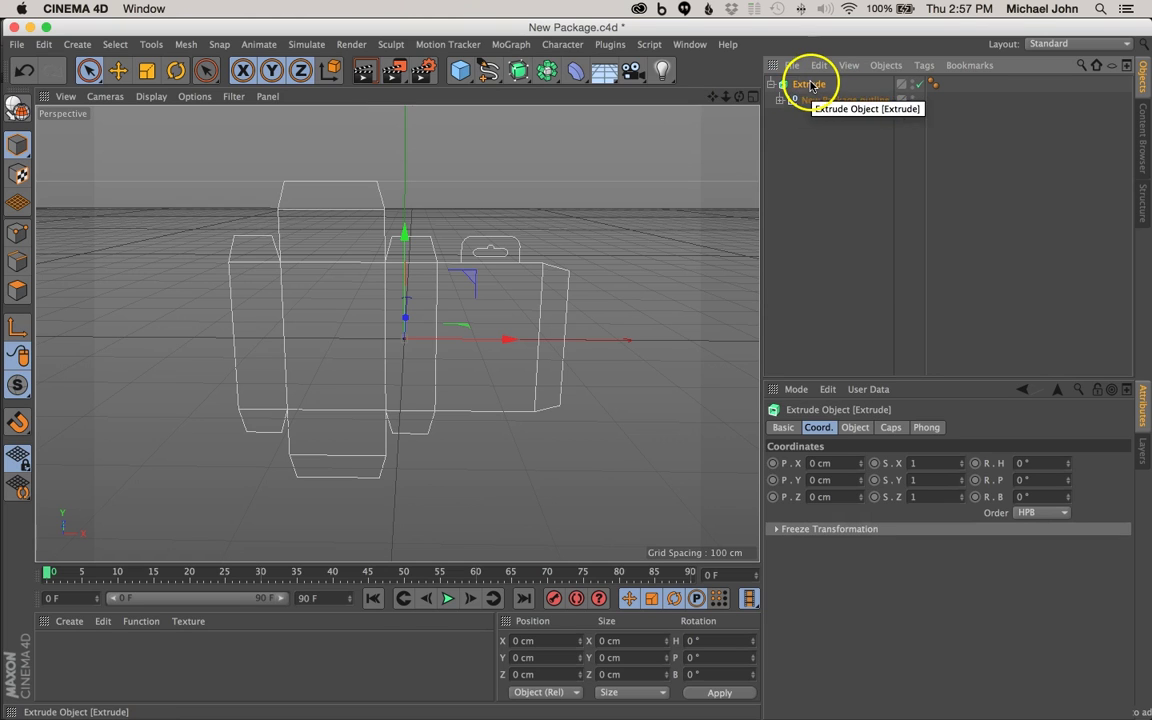
{"action": "mouse_move", "coordinate": [410, 344]}
{"action": "left_mouse_down", "text": "alt"}
{"action": "mouse_move", "coordinate": [188, 345]}
{"action": "mouse_move", "coordinate": [450, 352]}
{"action": "mouse_move", "coordinate": [391, 347]}
{"action": "left_mouse_up", "text": "alt"}
- Enable the Hierarchical option on the Extrude object so it extrudes the nested outline splines
{"action": "left_click", "coordinate": [812, 84]}
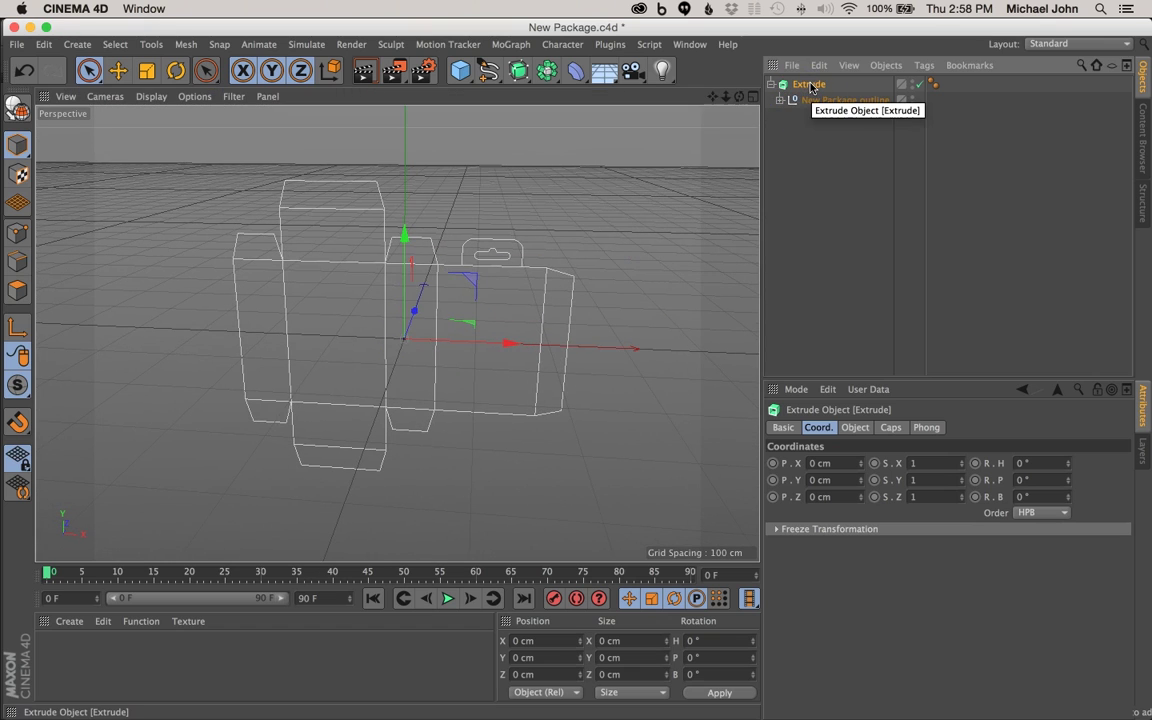
{"action": "left_click", "coordinate": [810, 85]}
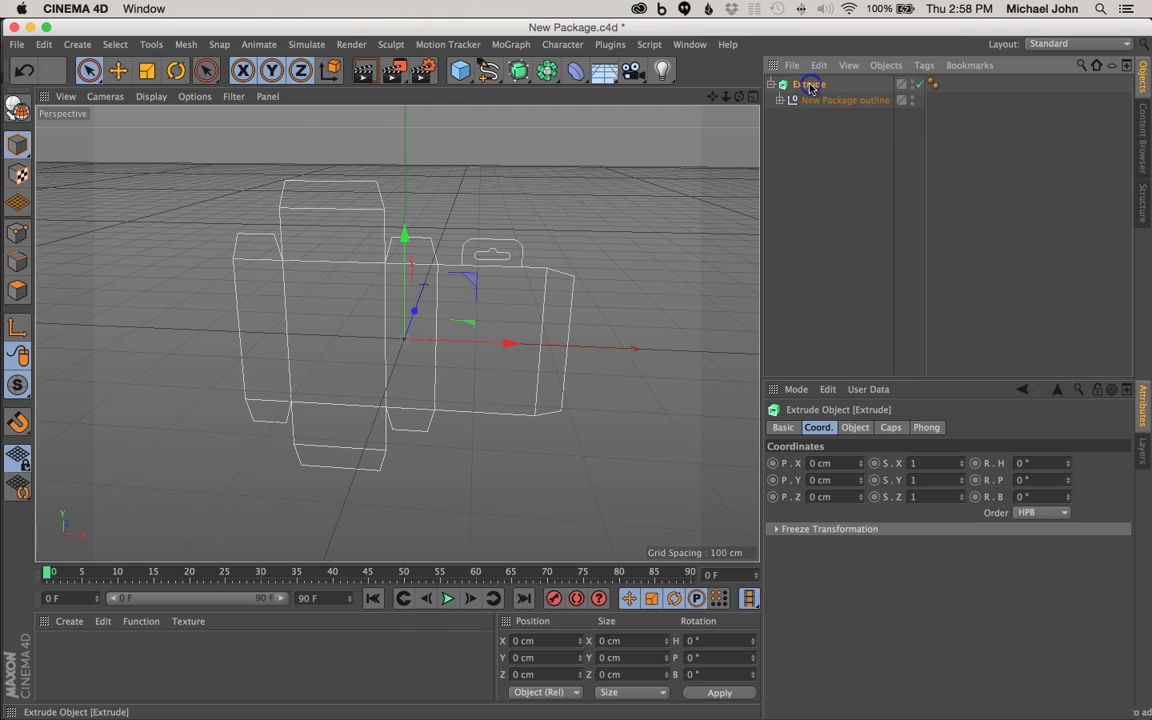
{"action": "left_click", "coordinate": [856, 428]}
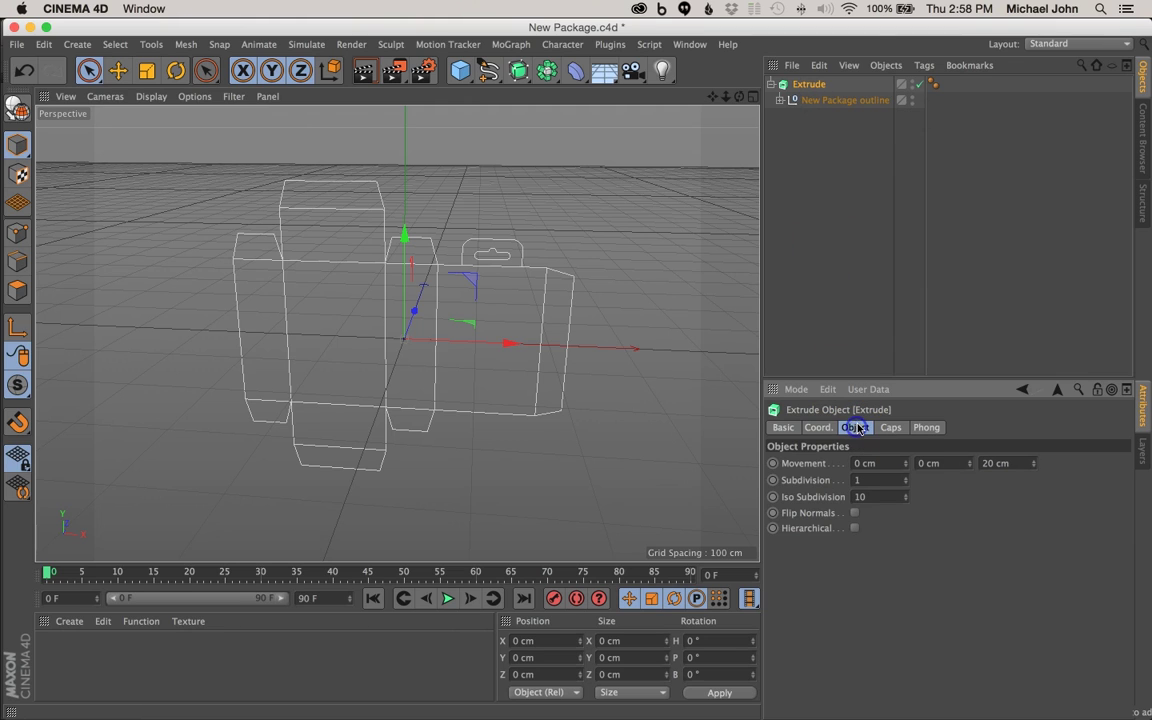
{"action": "left_click", "coordinate": [855, 529]}
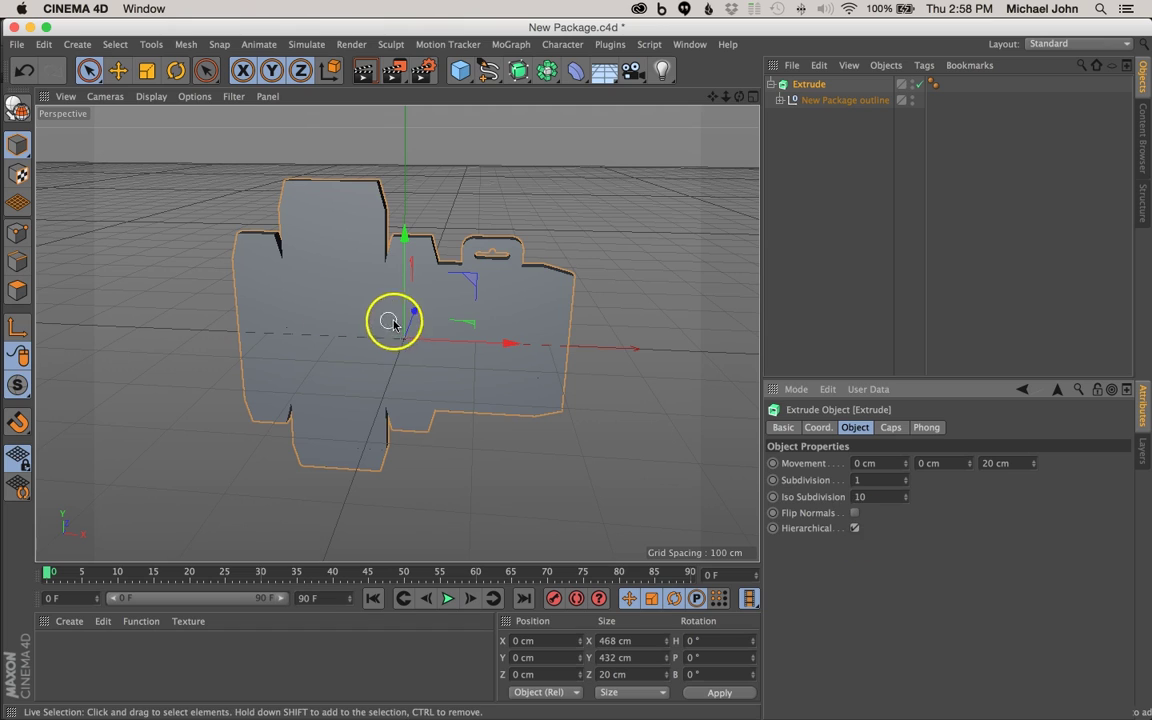
{"action": "mouse_move", "coordinate": [406, 335]}
{"action": "left_mouse_down", "text": "alt"}
{"action": "mouse_move", "coordinate": [594, 327]}
{"action": "mouse_move", "coordinate": [401, 327]}
{"action": "mouse_move", "coordinate": [369, 342]}
{"action": "mouse_move", "coordinate": [375, 285]}
{"action": "mouse_move", "coordinate": [255, 321]}
{"action": "mouse_move", "coordinate": [404, 340]}
{"action": "mouse_move", "coordinate": [229, 363]}
{"action": "mouse_move", "coordinate": [576, 357]}
{"action": "mouse_move", "coordinate": [615, 343]}
{"action": "mouse_move", "coordinate": [396, 345]}
{"action": "left_mouse_up", "text": "alt"}
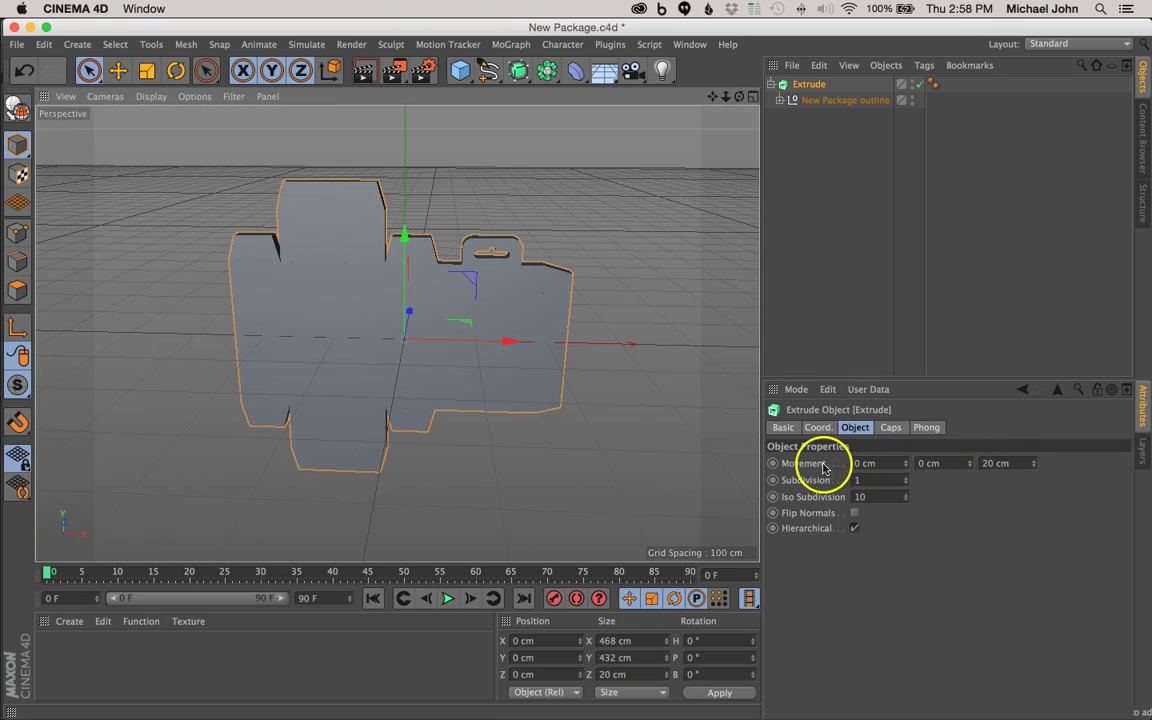
- Set the Extrude object's Z movement to 0 cm to make the package shape flat
{"action": "double_click", "coordinate": [990, 463]}
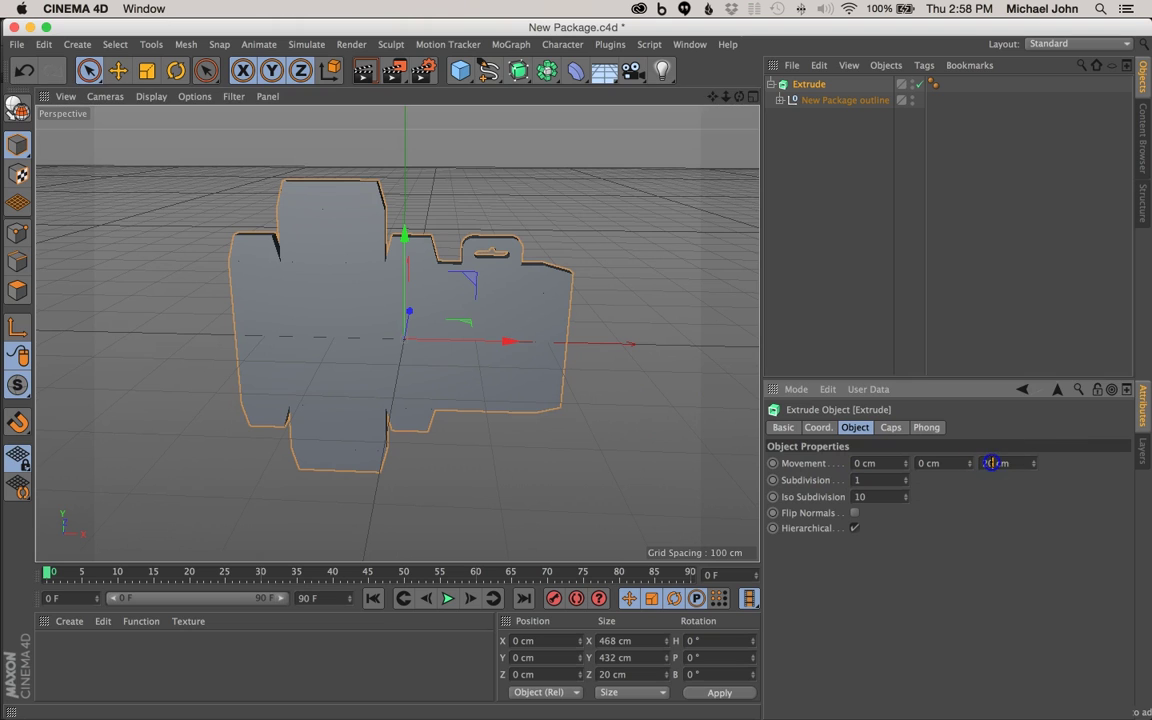
{"action": "key", "text": "Return"}
{"action": "type", "text": "0"}
{"action": "key", "text": "Tab"}
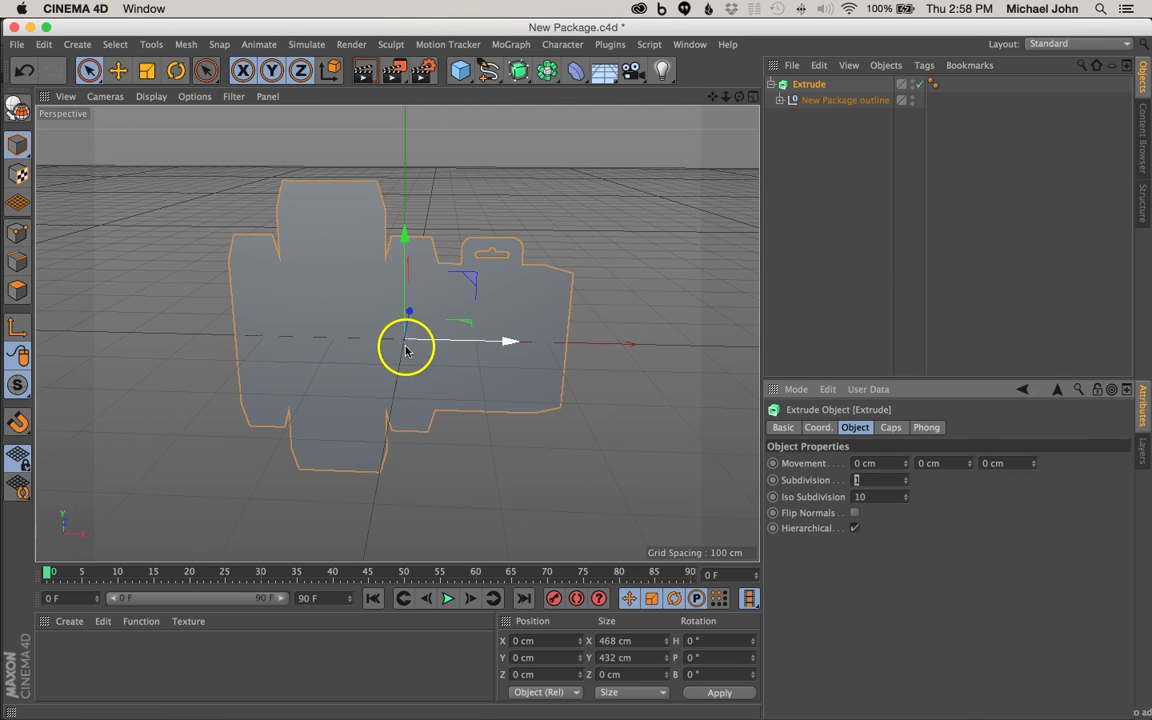
{"action": "mouse_move", "coordinate": [405, 350]}
{"action": "left_mouse_down", "text": "alt"}
{"action": "mouse_move", "coordinate": [381, 337]}
{"action": "mouse_move", "coordinate": [131, 337]}
{"action": "mouse_move", "coordinate": [661, 319]}
{"action": "mouse_move", "coordinate": [399, 329]}
{"action": "mouse_move", "coordinate": [383, 347]}
{"action": "left_mouse_up", "text": "alt"}
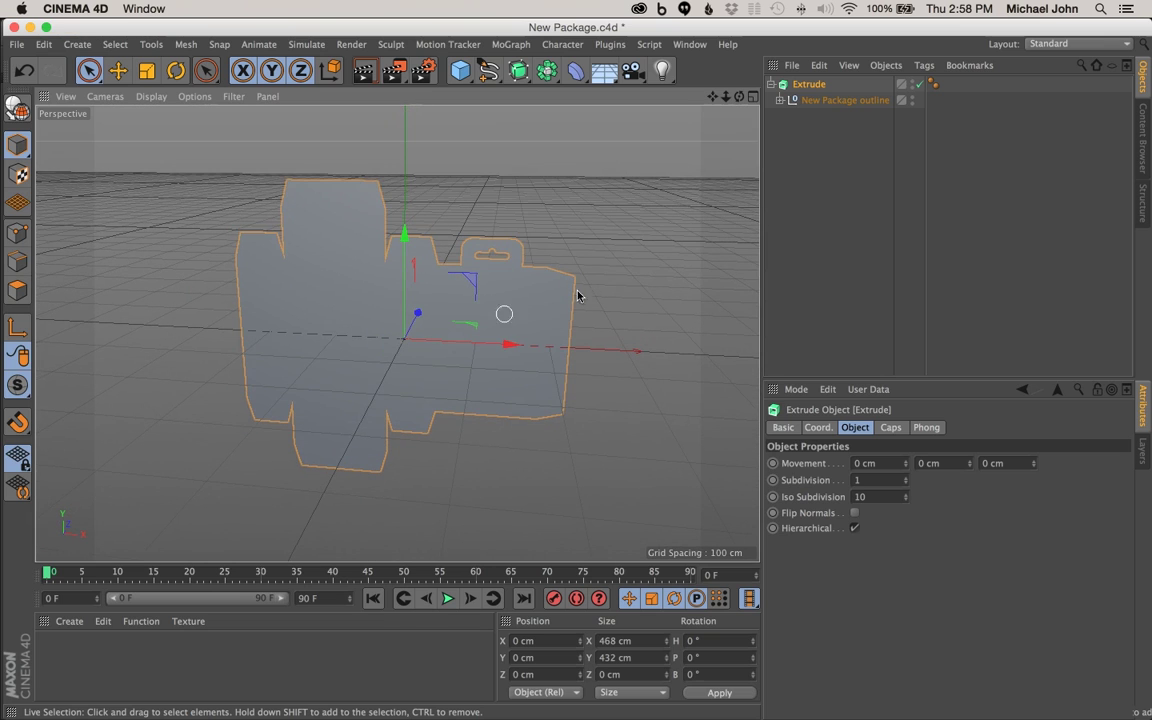
- Collapse the Extrude object's hierarchy and save the New Package.c4d scene
{"action": "left_click", "coordinate": [784, 155]}
{"action": "left_click", "coordinate": [771, 84]}
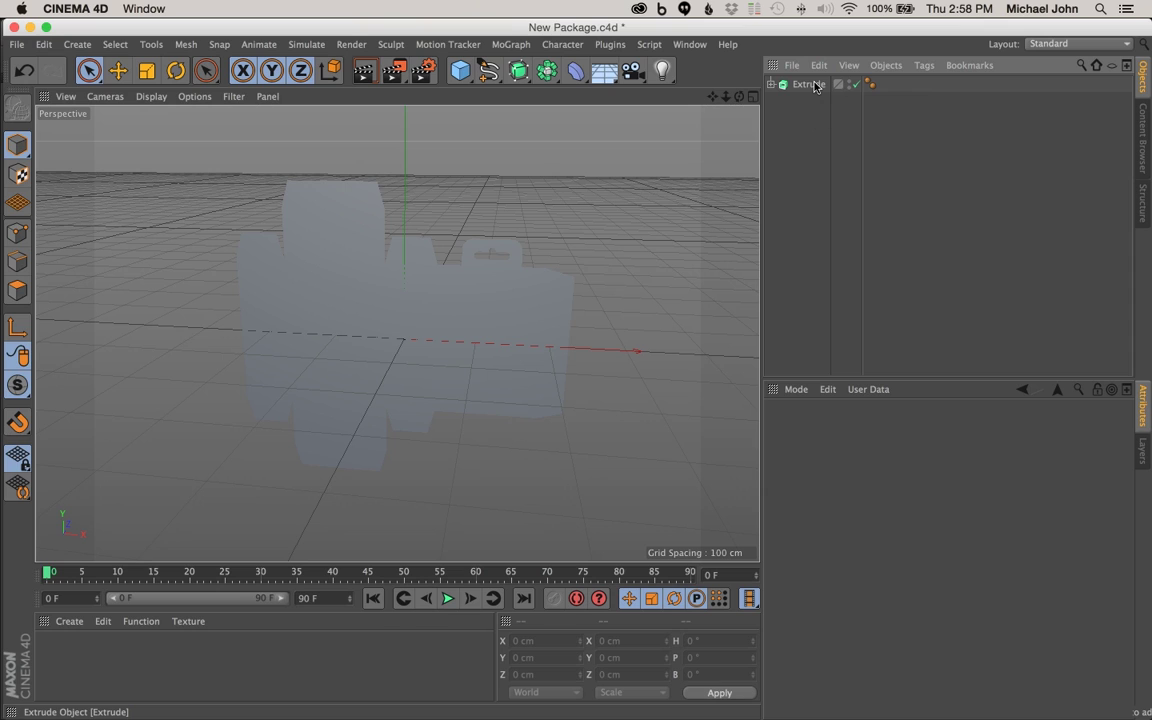
{"action": "left_click", "coordinate": [771, 85]}
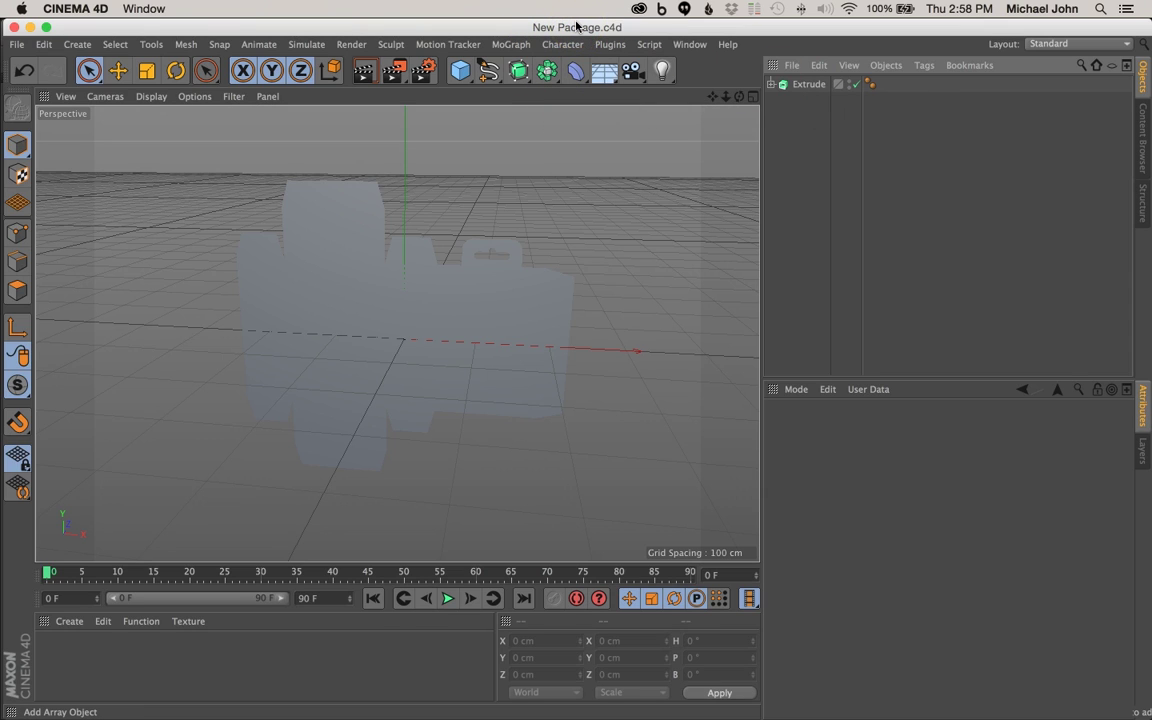
- Switch to Finder to check the files in the New Packaging Tutorial folder, and return to Cinema 4D
{"action": "key", "text": "super+Tab"}
{"action": "key", "text": "super+Tab"}
{"action": "key", "text": "super+Tab"}
{"action": "key", "text": "super+Tab"}
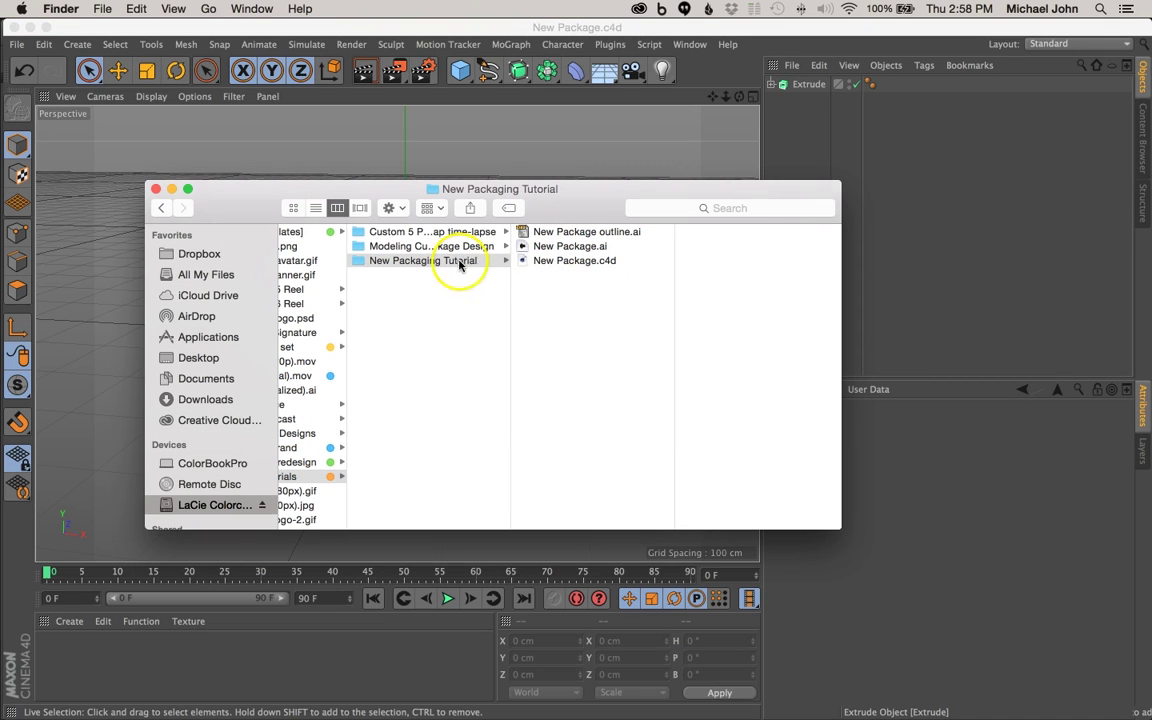
{"action": "key", "text": "super+Tab"}
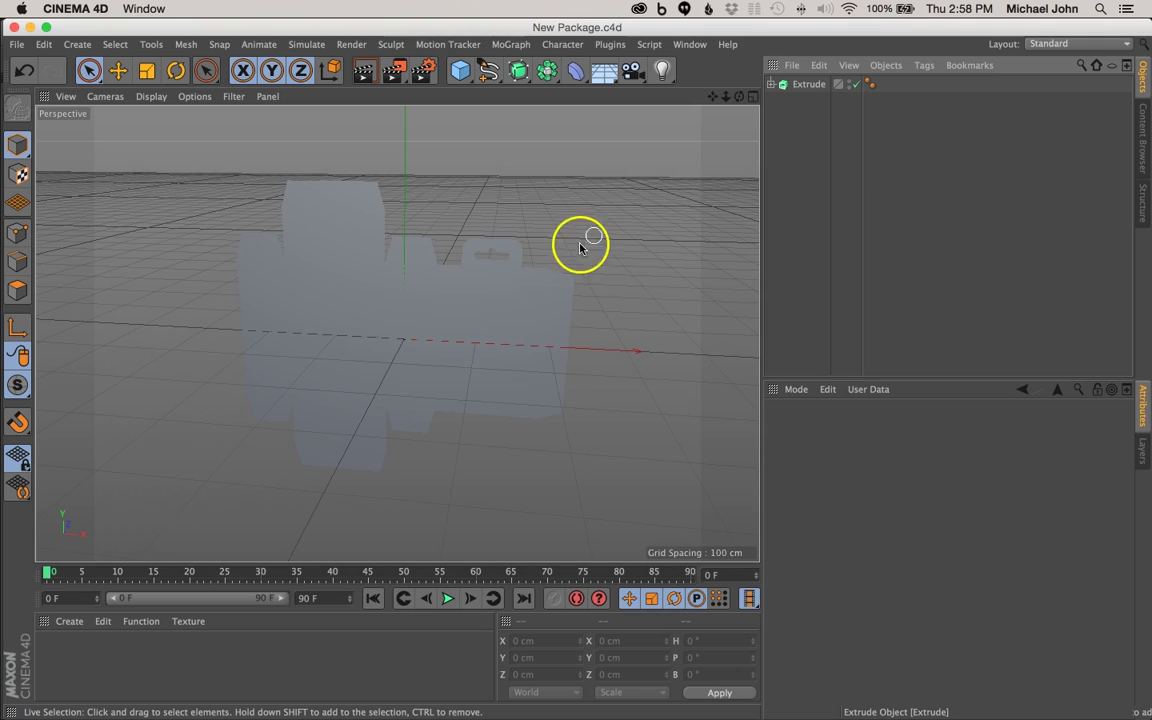
- Rename the Extrude object as New Package (unedited)
{"action": "left_click", "coordinate": [397, 328]}
{"action": "left_click_drag", "start_coordinate": [397, 328], "coordinate": [480, 263], "text": "alt"}
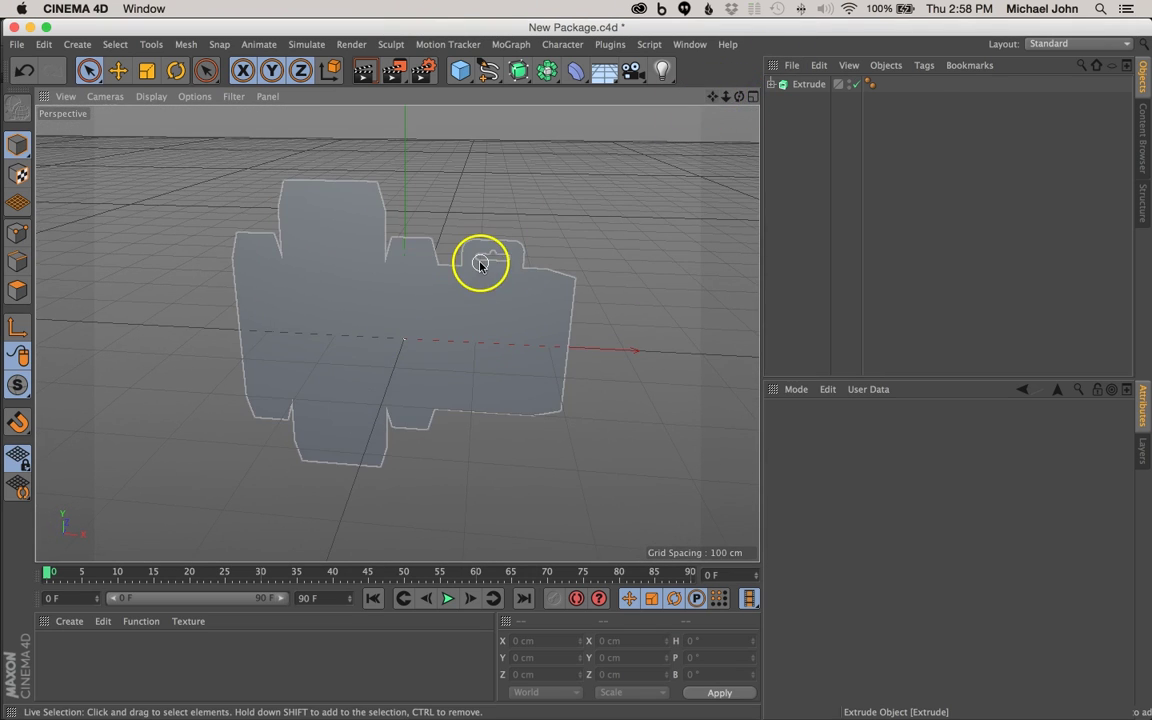
{"action": "left_click", "coordinate": [808, 85]}
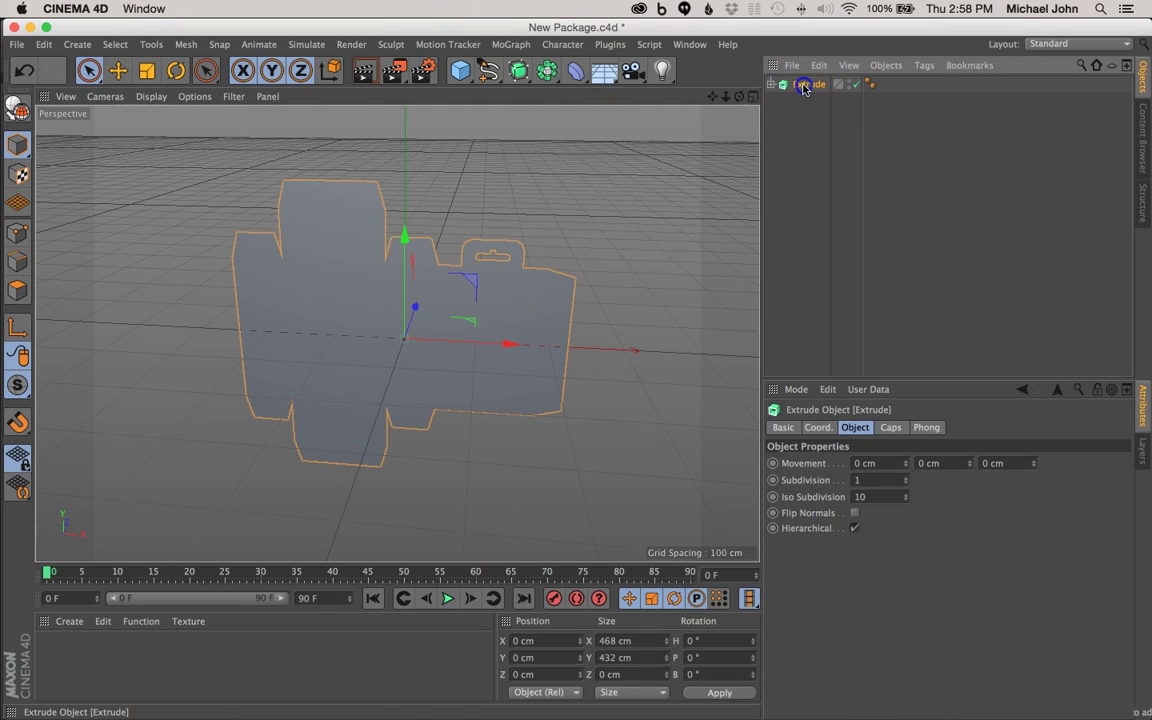
{"action": "double_click", "coordinate": [804, 86]}
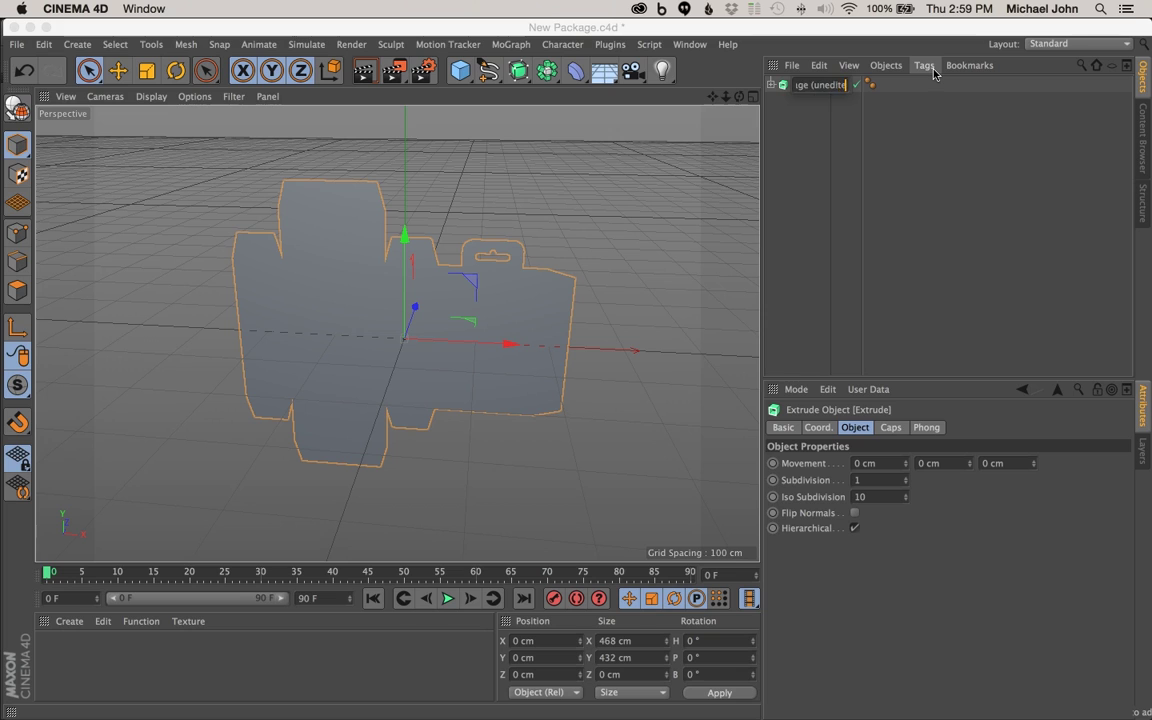
{"action": "key", "text": "Return"}
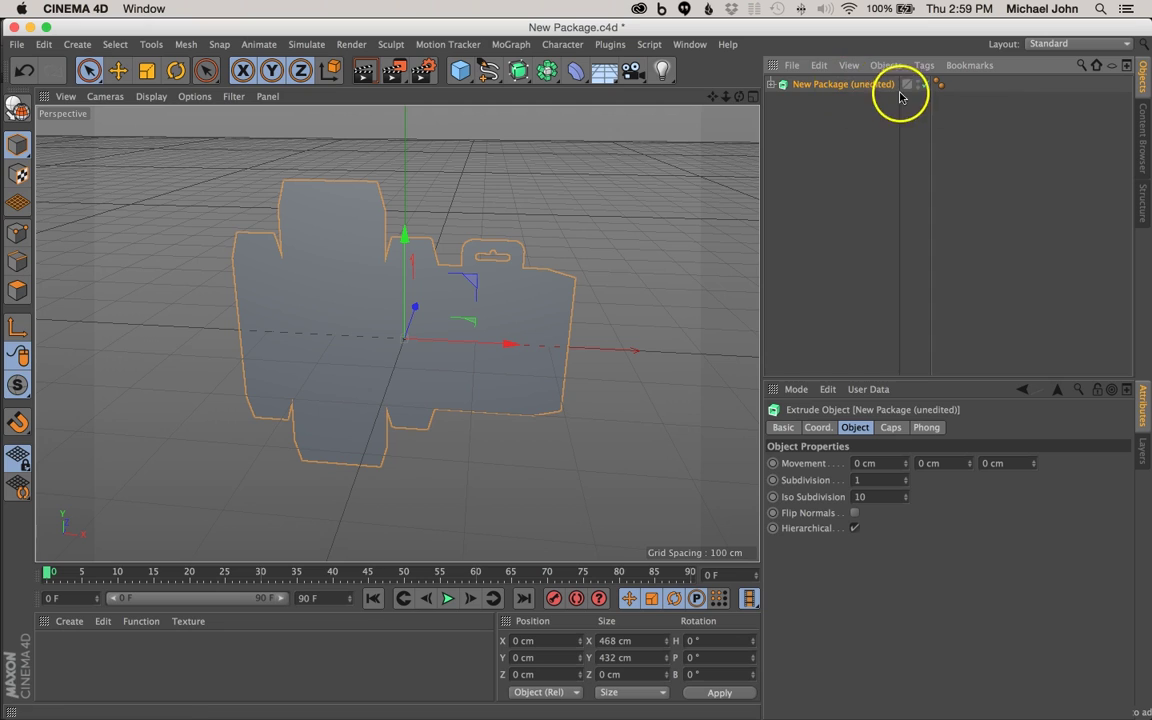
- Duplicate the New Package (unedited) object above itself and hide the original in the editor and renderer
{"action": "left_click", "coordinate": [842, 88]}
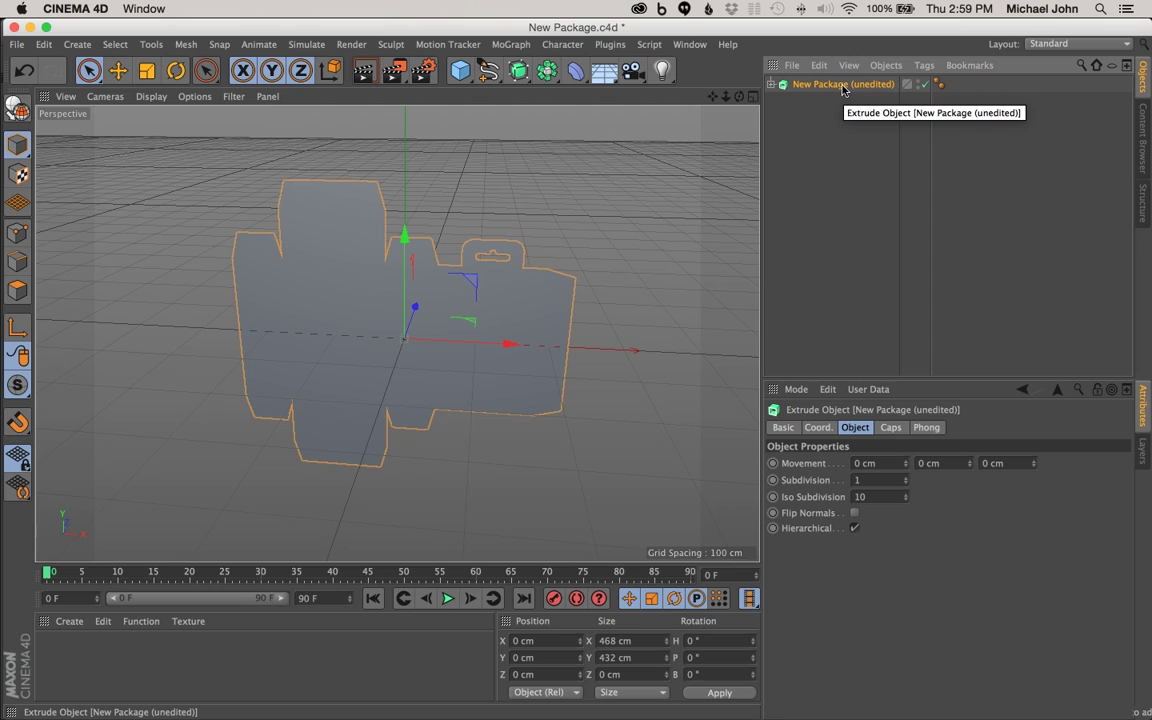
{"action": "left_click", "coordinate": [845, 88]}
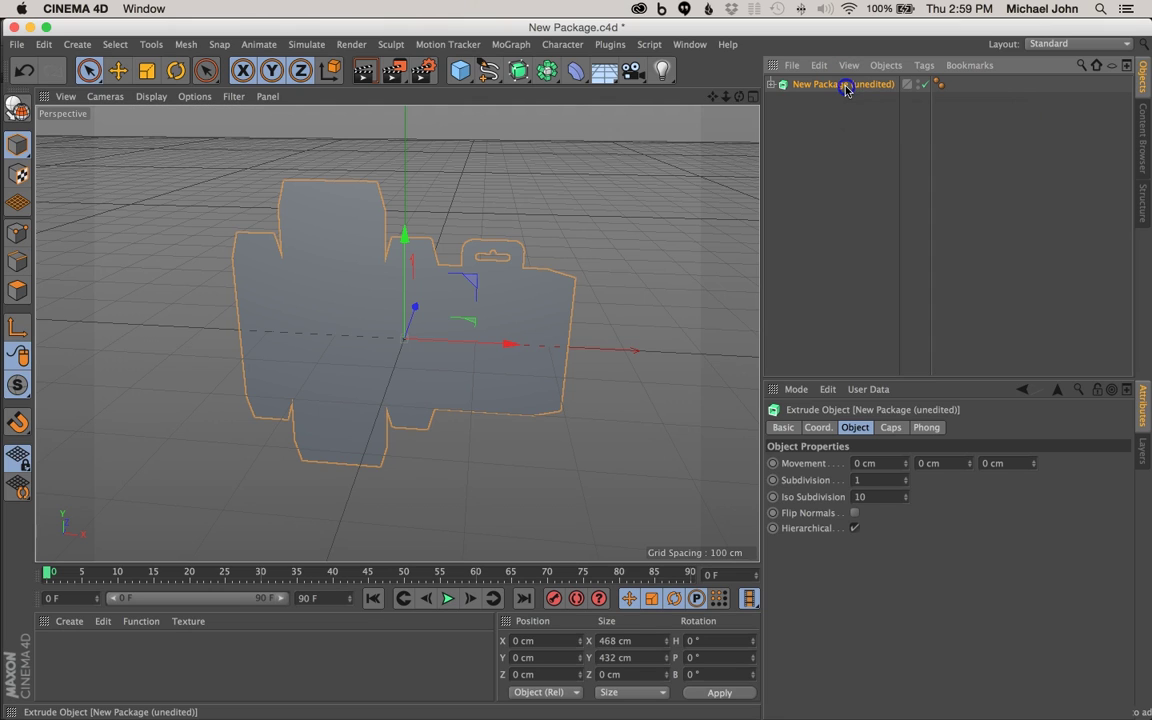
{"action": "left_click_drag", "start_coordinate": [847, 81], "coordinate": [852, 88], "text": "ctrl"}
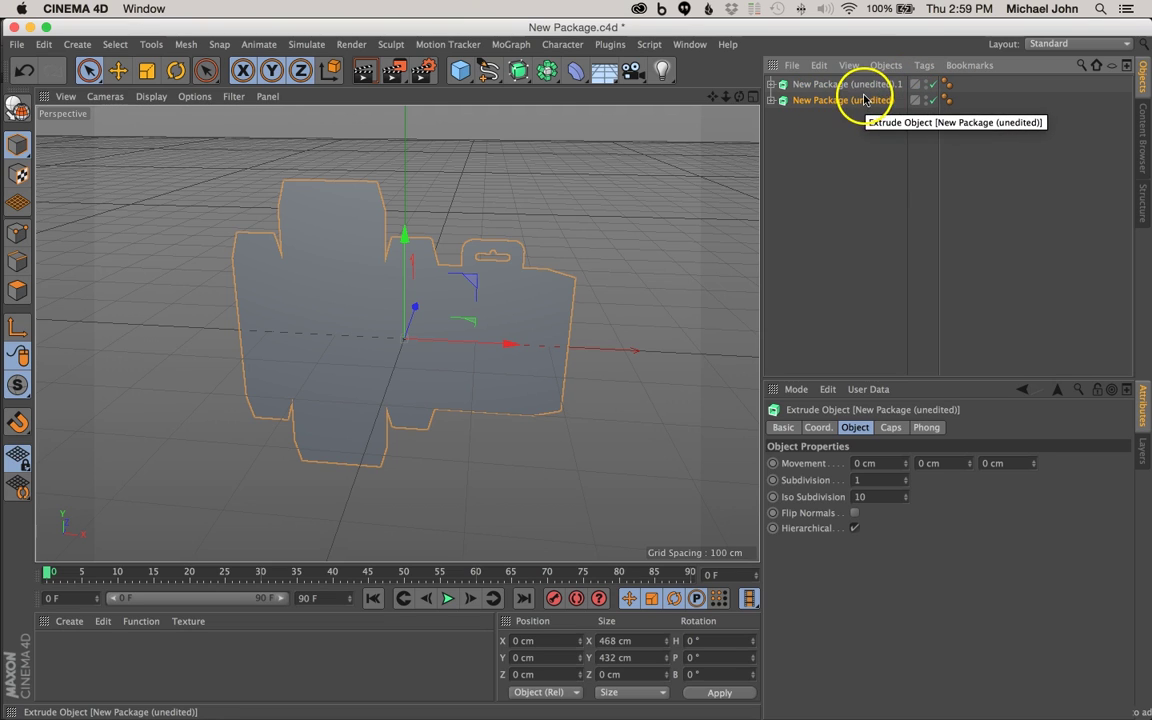
{"action": "left_click", "coordinate": [928, 101]}
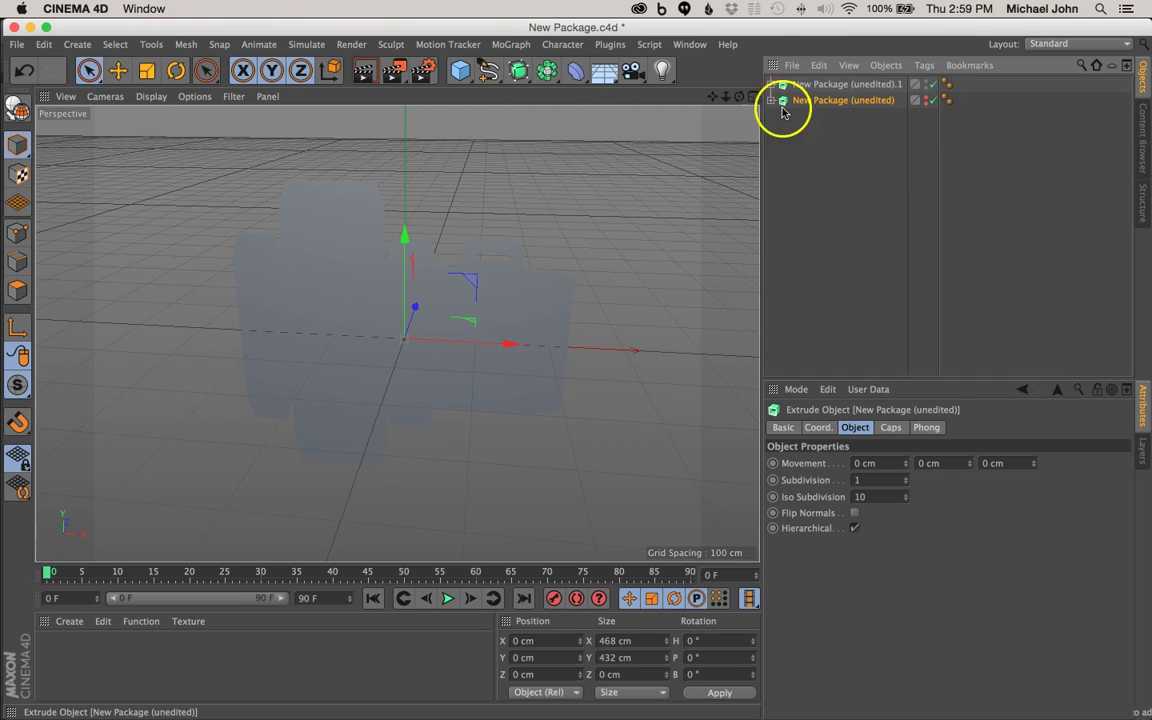
- Rename the visible duplicate of the unedited extrusion as New Package
{"action": "left_click", "coordinate": [864, 85]}
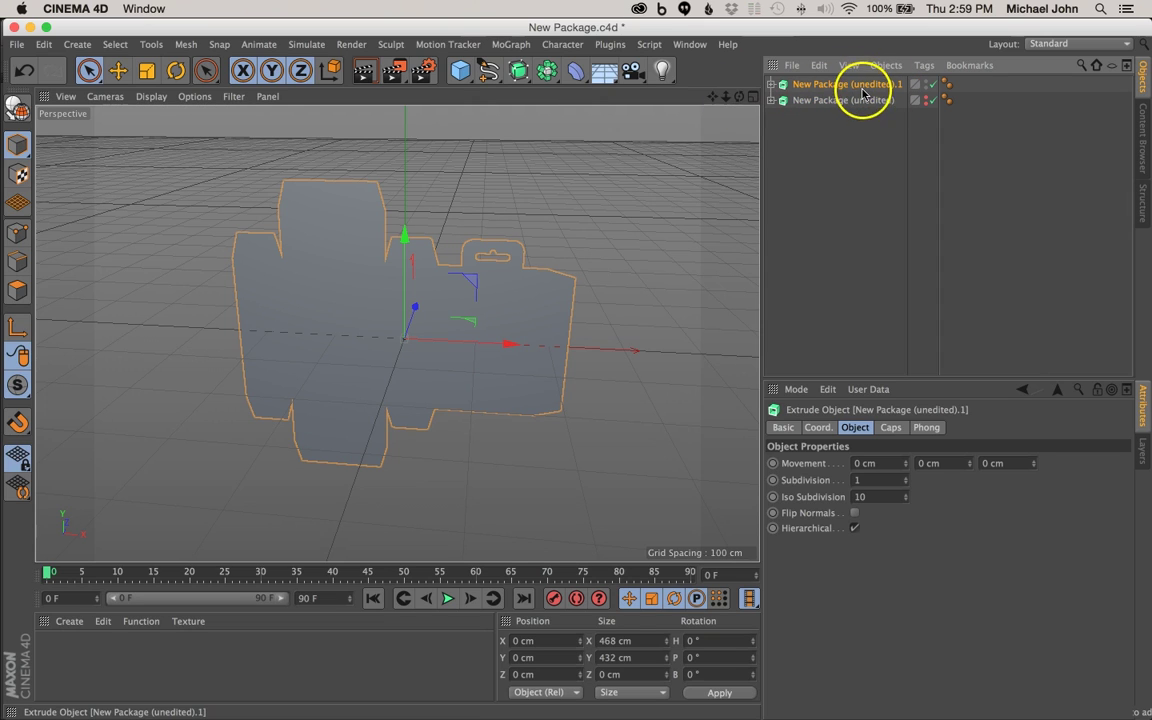
{"action": "double_click", "coordinate": [878, 86]}
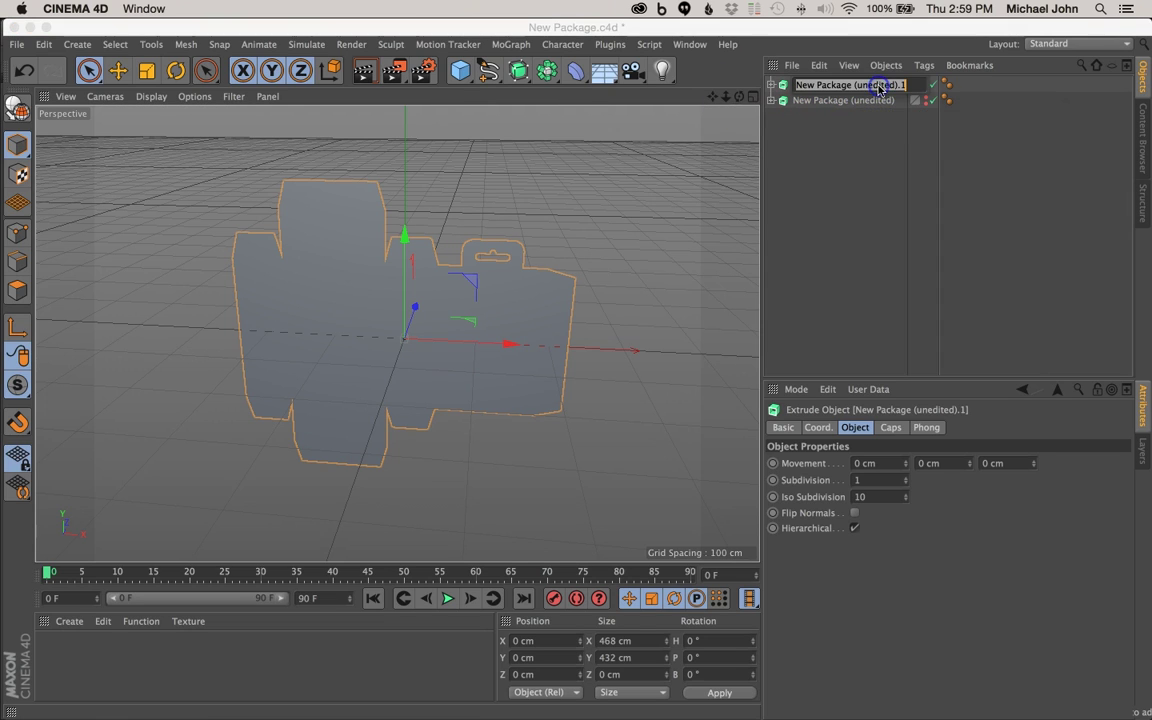
{"action": "left_click", "coordinate": [908, 85]}
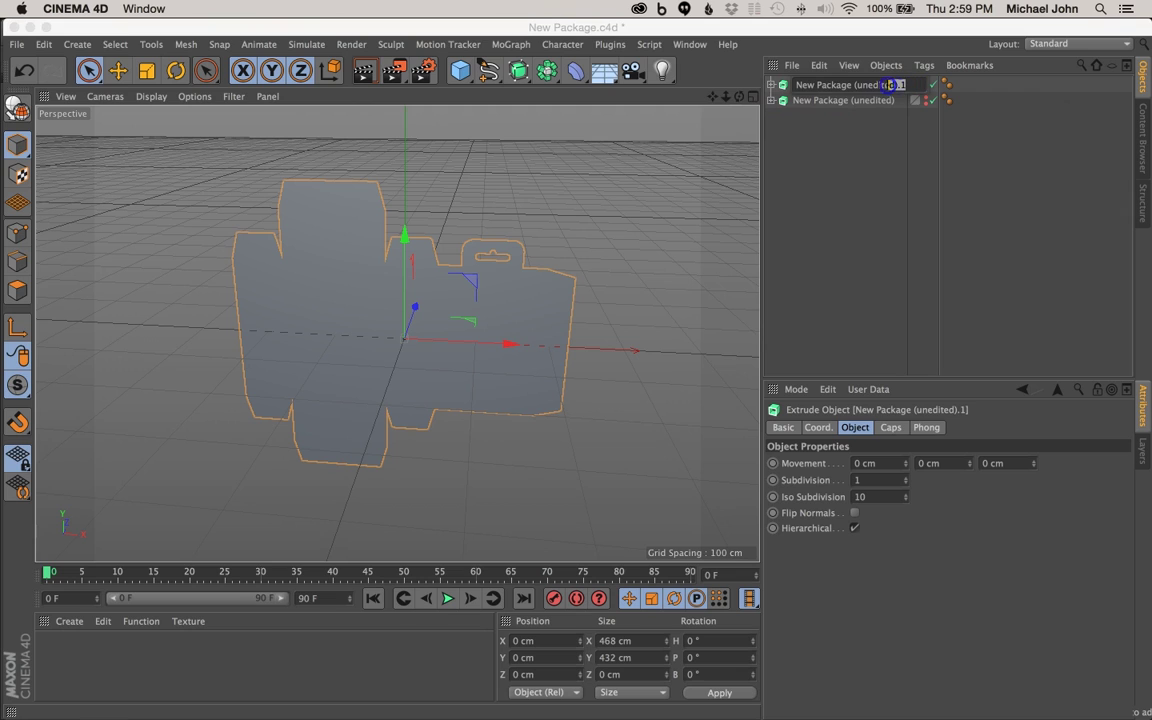
{"action": "key", "text": "BackSpace"}
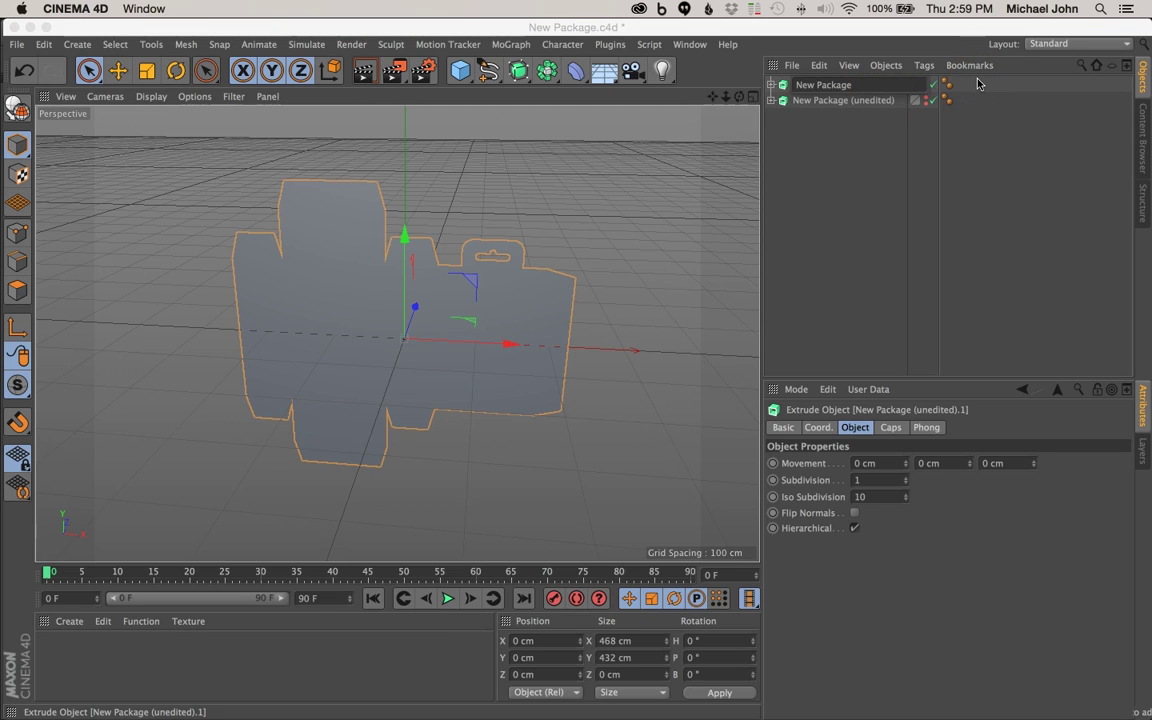
{"action": "key", "text": "Return"}
{"action": "left_click", "coordinate": [873, 143]}
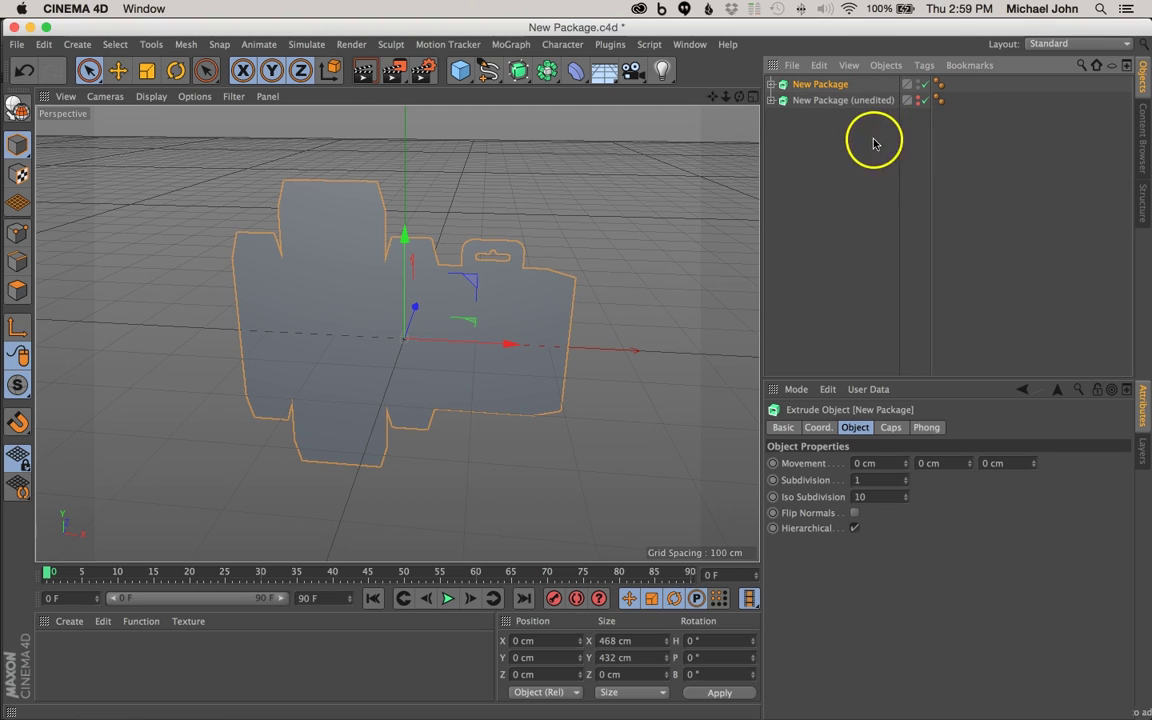
- Save the project, and make the New Package extrusion and all of its child objects editable
{"action": "left_click", "coordinate": [252, 360]}
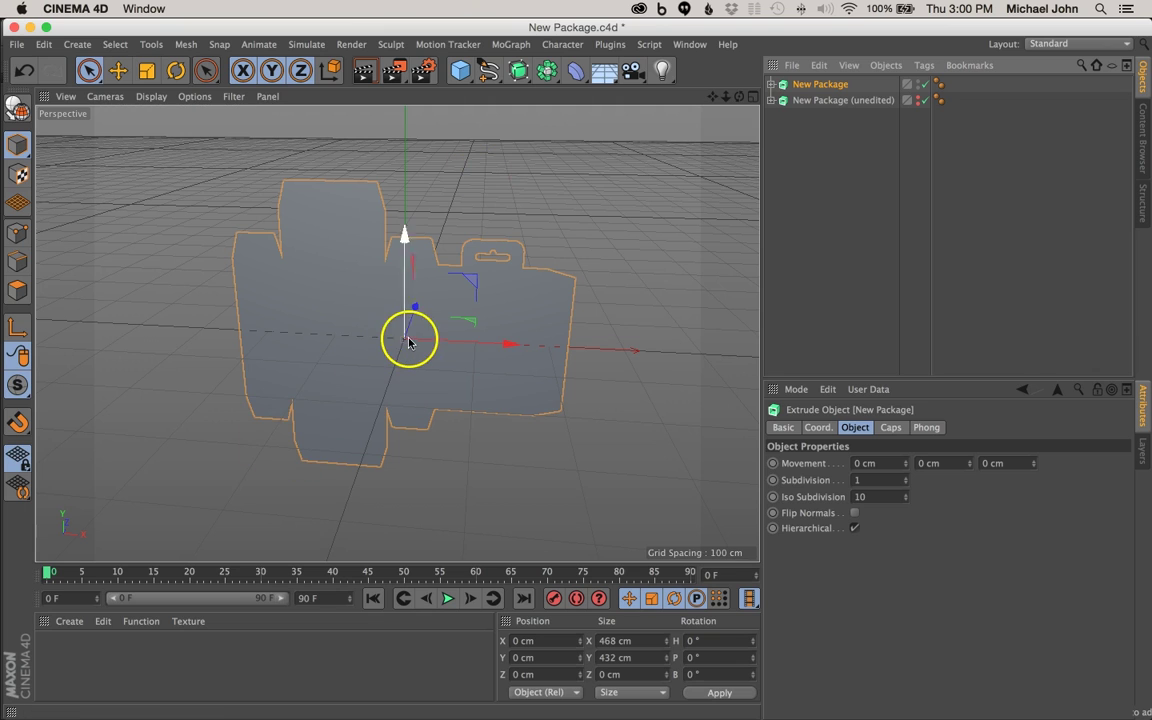
{"action": "left_click_drag", "start_coordinate": [408, 342], "coordinate": [440, 337], "text": "alt"}
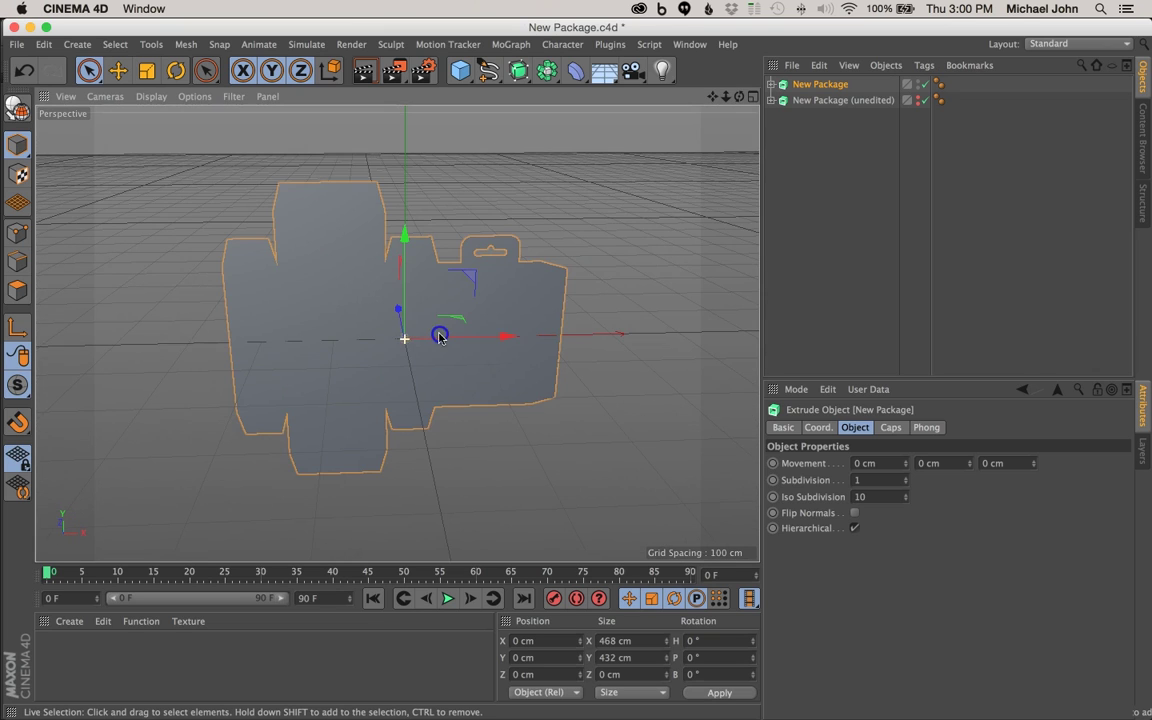
{"action": "key", "text": "super+s"}
{"action": "left_click", "coordinate": [821, 91]}
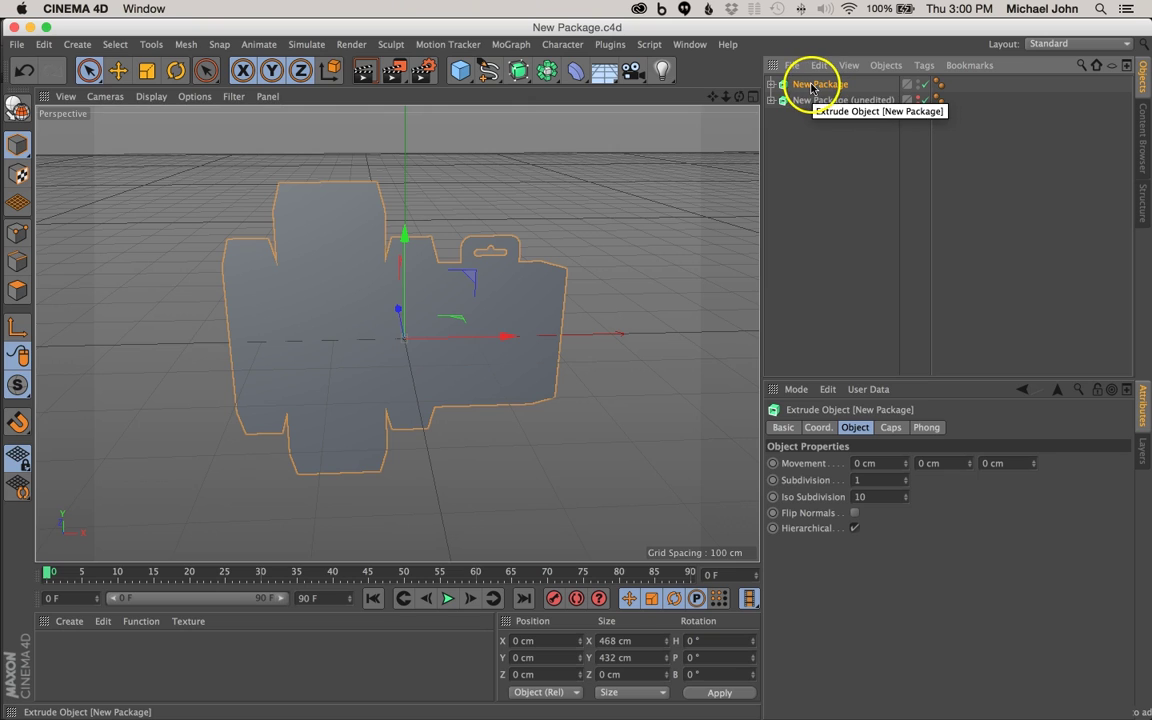
{"action": "right_click", "coordinate": [802, 90]}
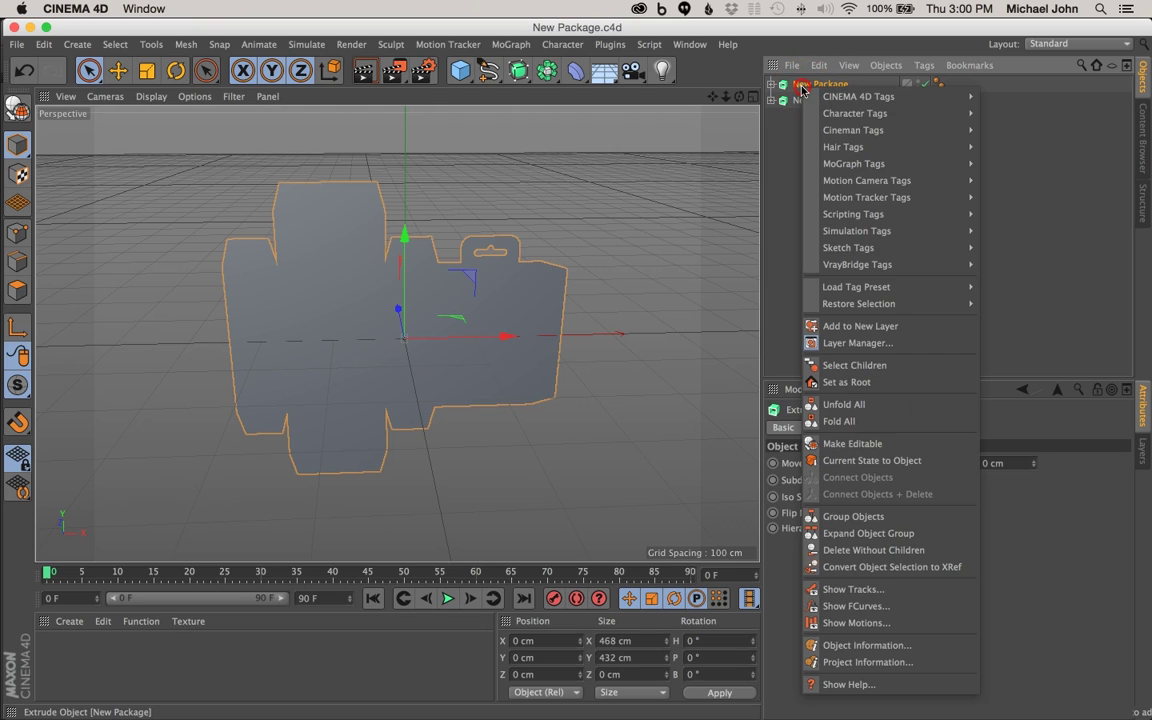
{"action": "left_click", "coordinate": [872, 366]}
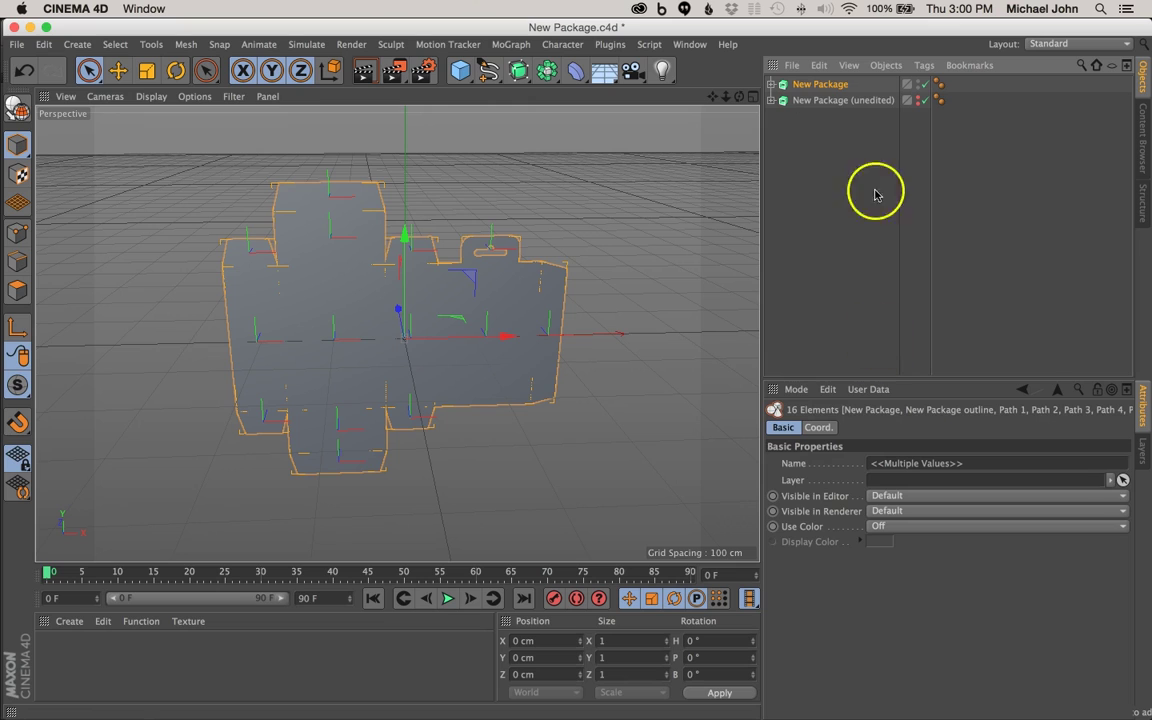
{"action": "key", "text": "c"}
- Merge the New Package null and all its children into one polygon object with Connect Objects + Delete
{"action": "right_click", "coordinate": [819, 91]}
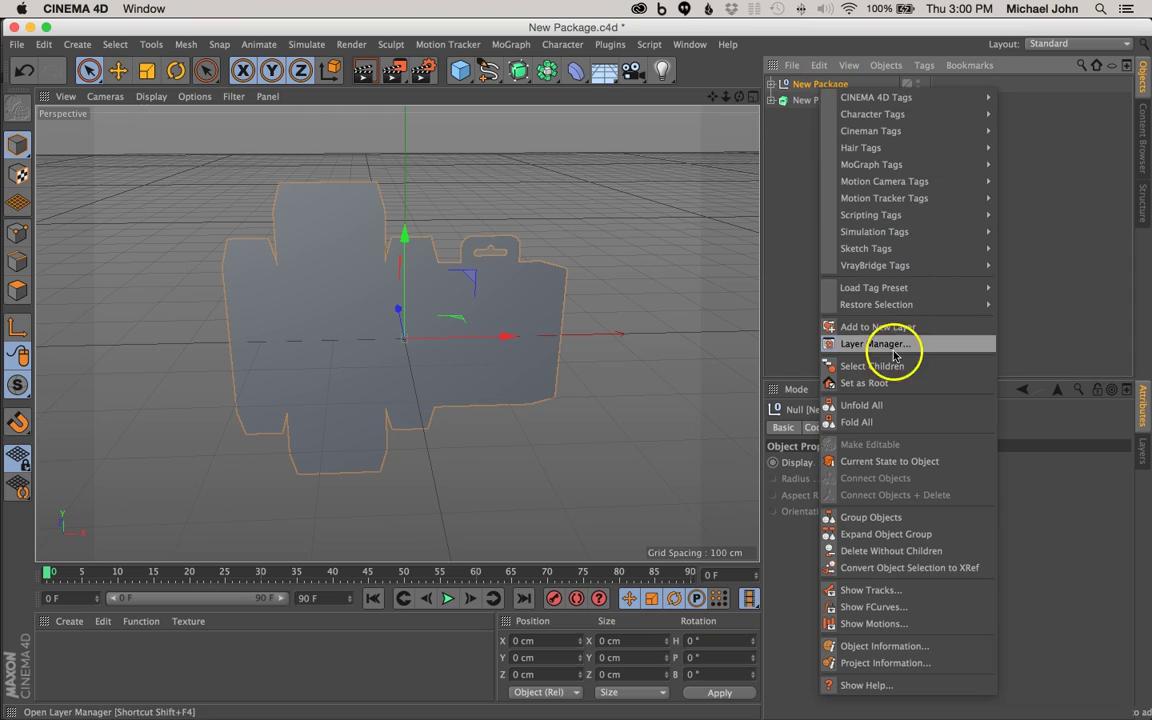
{"action": "left_click", "coordinate": [822, 366]}
{"action": "left_click", "coordinate": [818, 84]}
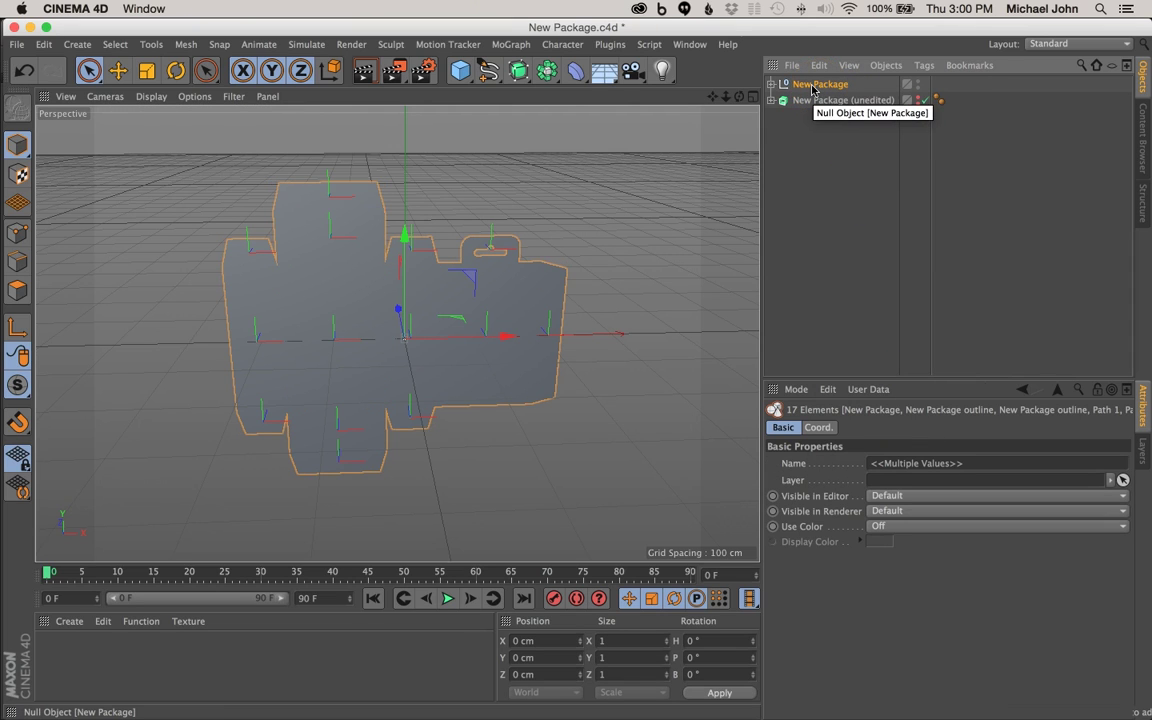
{"action": "right_click", "coordinate": [812, 89]}
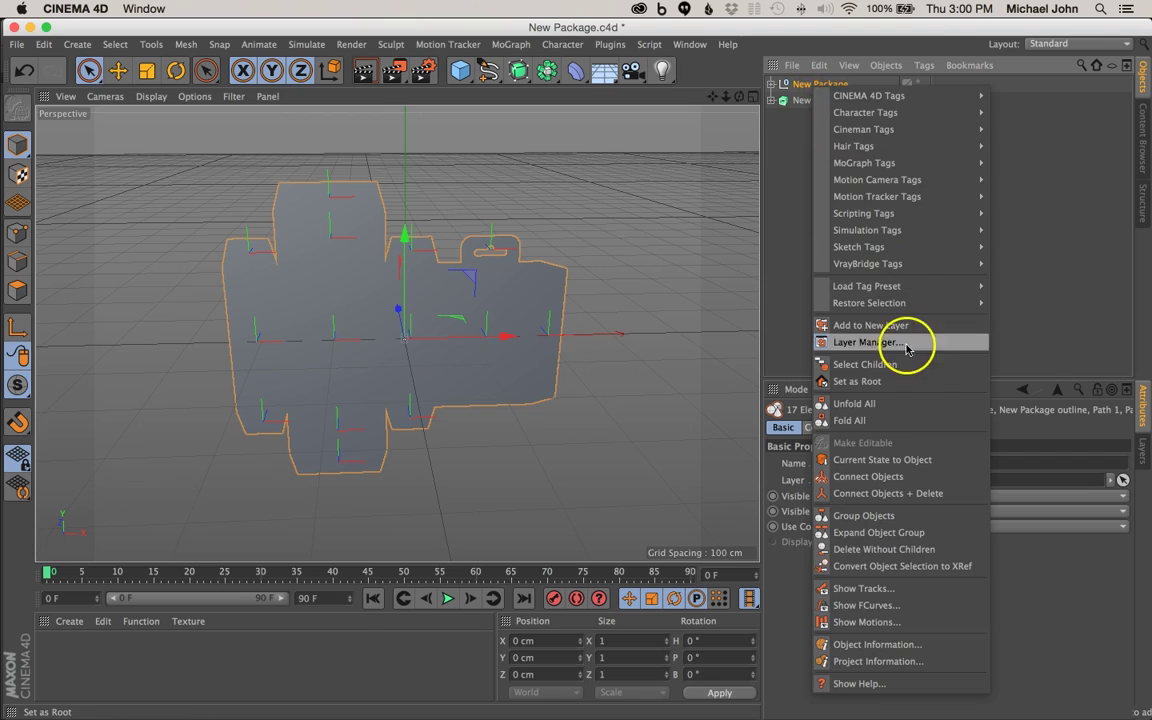
{"action": "left_click", "coordinate": [903, 493]}
{"action": "left_click", "coordinate": [831, 87]}
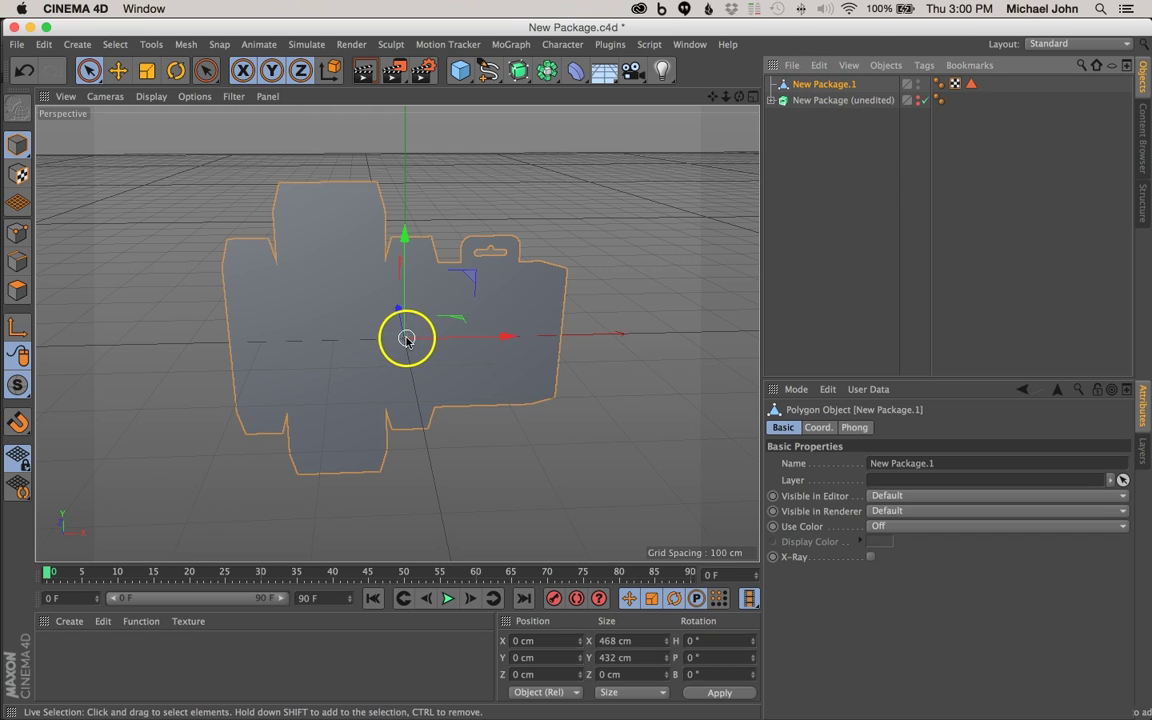
- Inspect the separate faces of the merged package in polygon mode, and return to model mode
{"action": "left_click_drag", "start_coordinate": [411, 337], "coordinate": [370, 348], "text": "alt"}
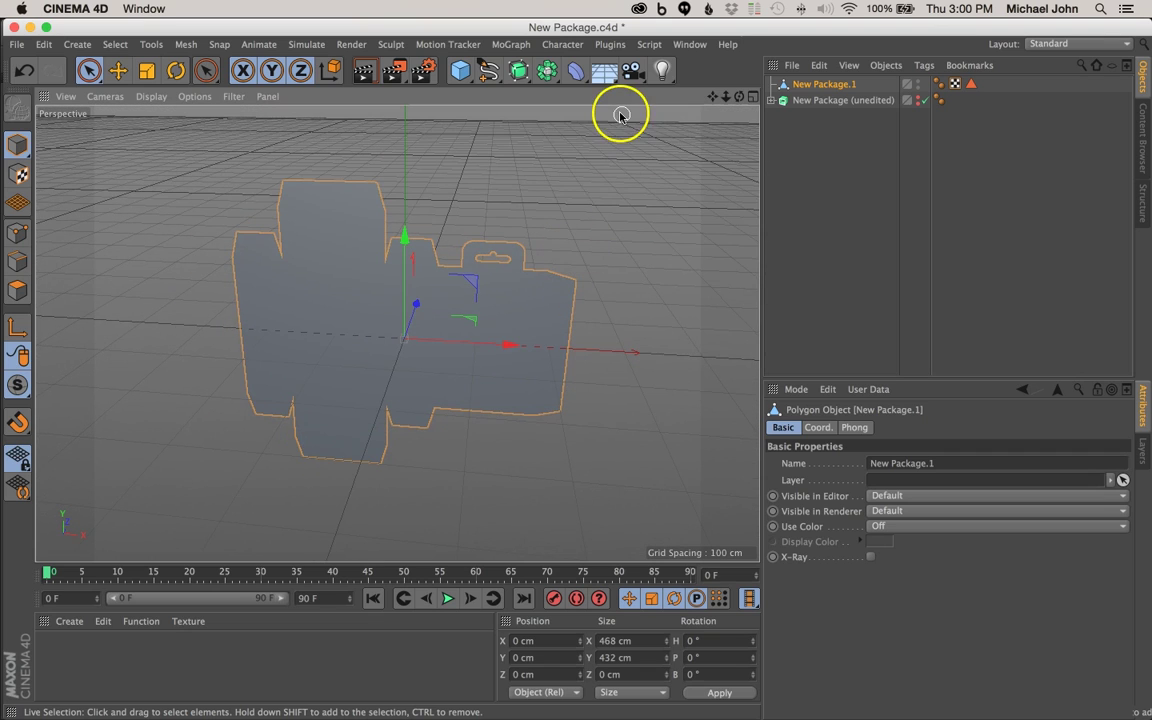
{"action": "left_click", "coordinate": [820, 84]}
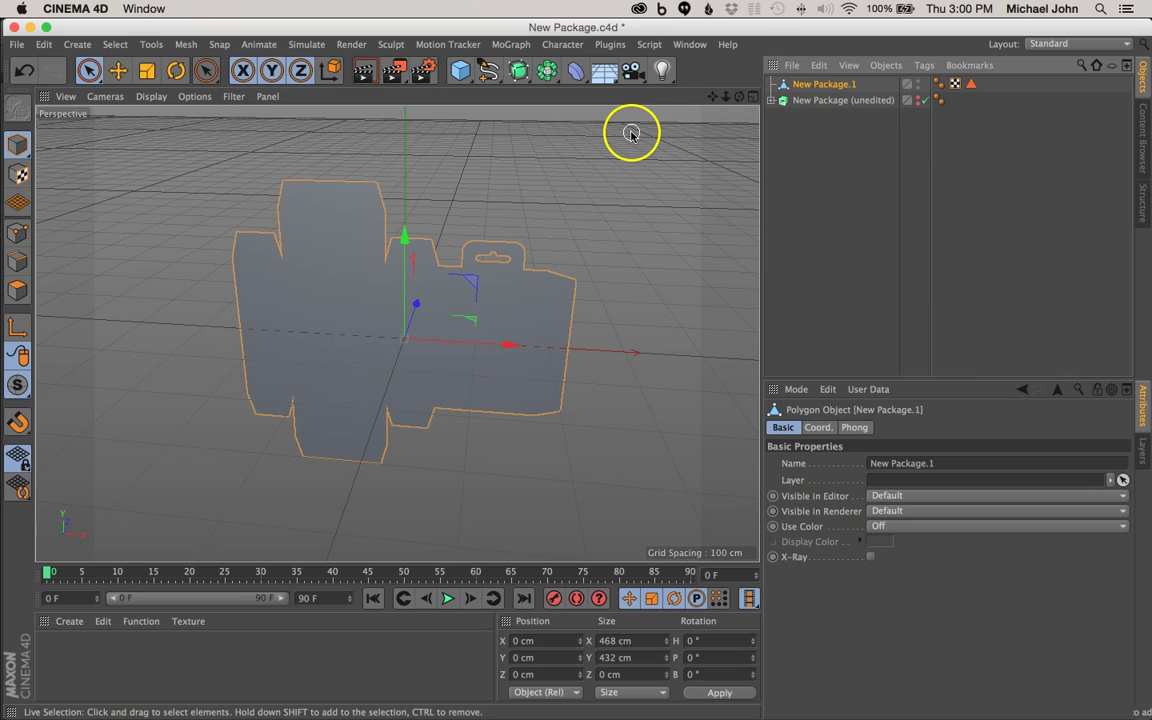
{"action": "left_click", "coordinate": [17, 291]}
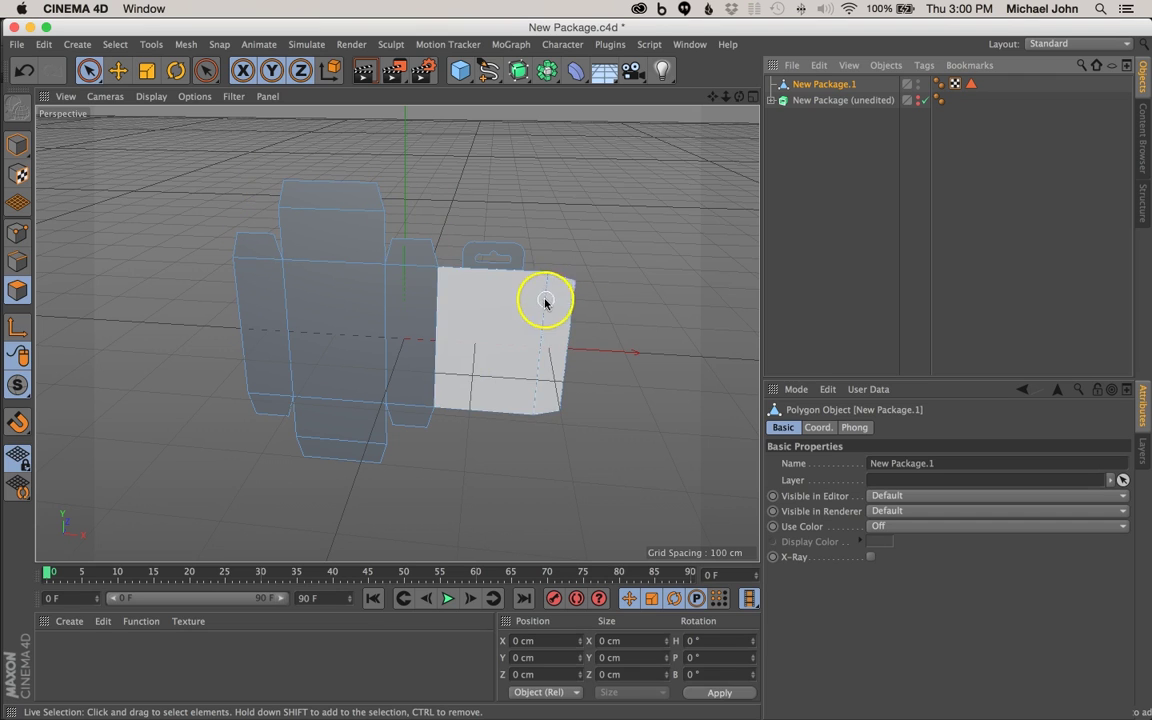
{"action": "mouse_move", "coordinate": [396, 335]}
{"action": "left_mouse_down", "text": "alt"}
{"action": "mouse_move", "coordinate": [283, 329]}
{"action": "mouse_move", "coordinate": [399, 327]}
{"action": "left_mouse_up", "text": "alt"}
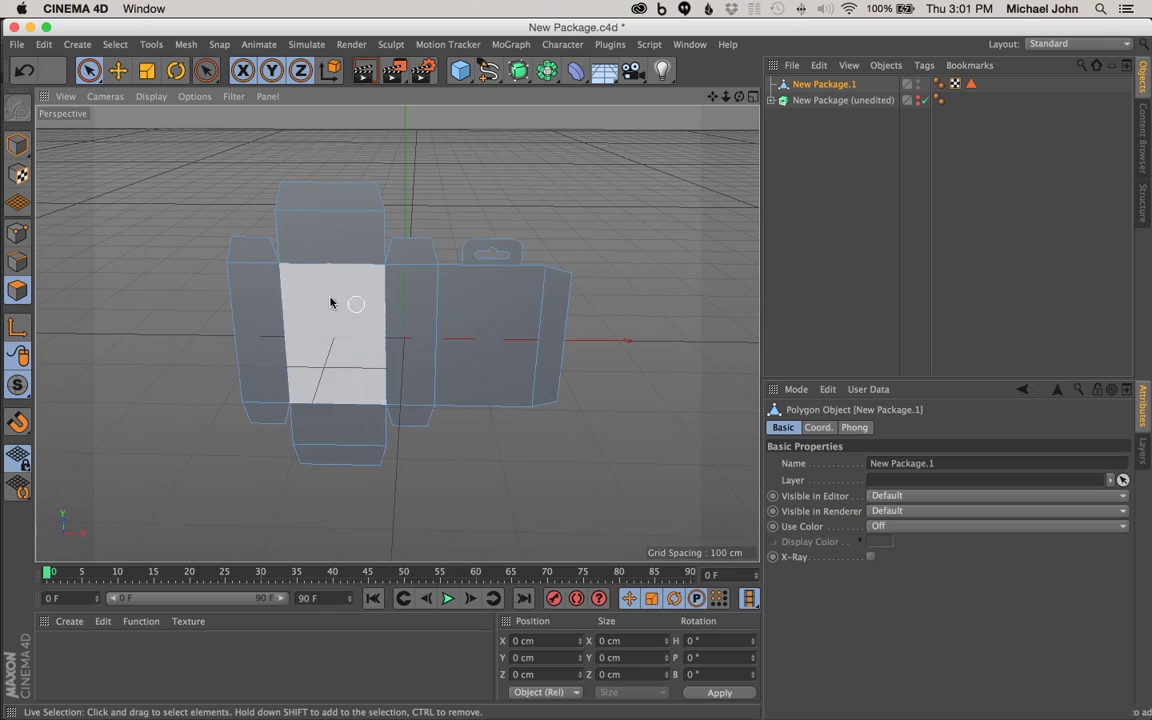
{"action": "left_click", "coordinate": [22, 146]}
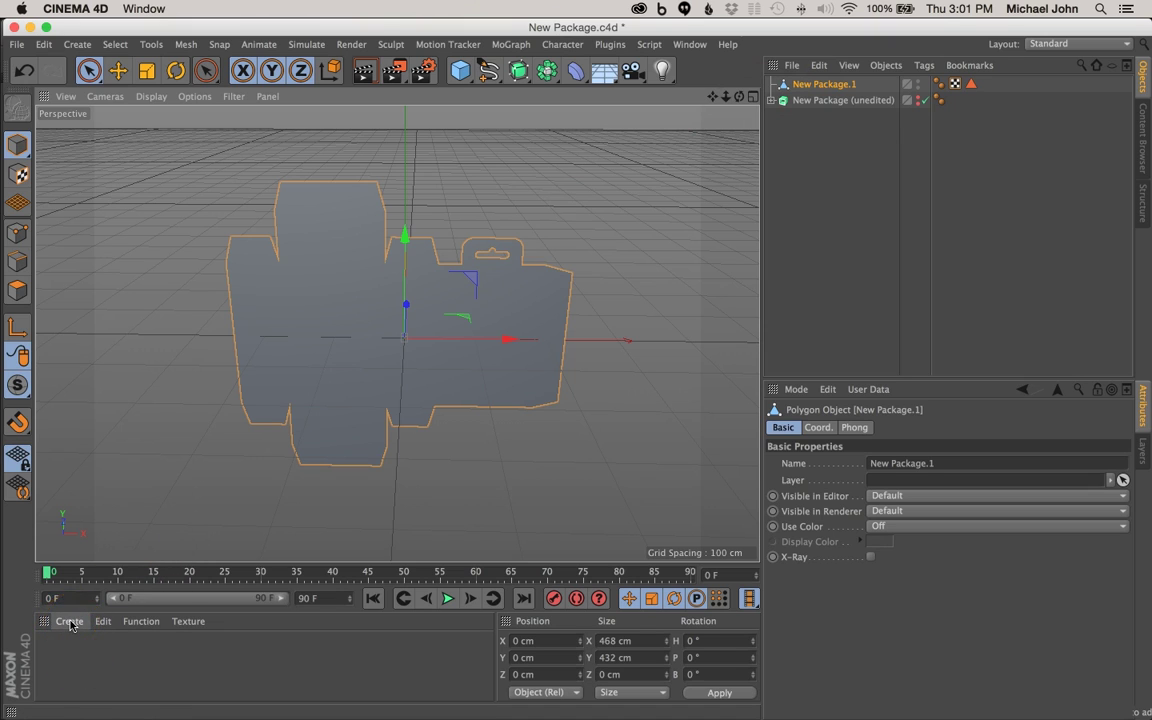
- Add the New Package material to the scene and assign it to the New Package.1 object
{"action": "left_click", "coordinate": [69, 622]}
{"action": "left_click", "coordinate": [90, 484]}
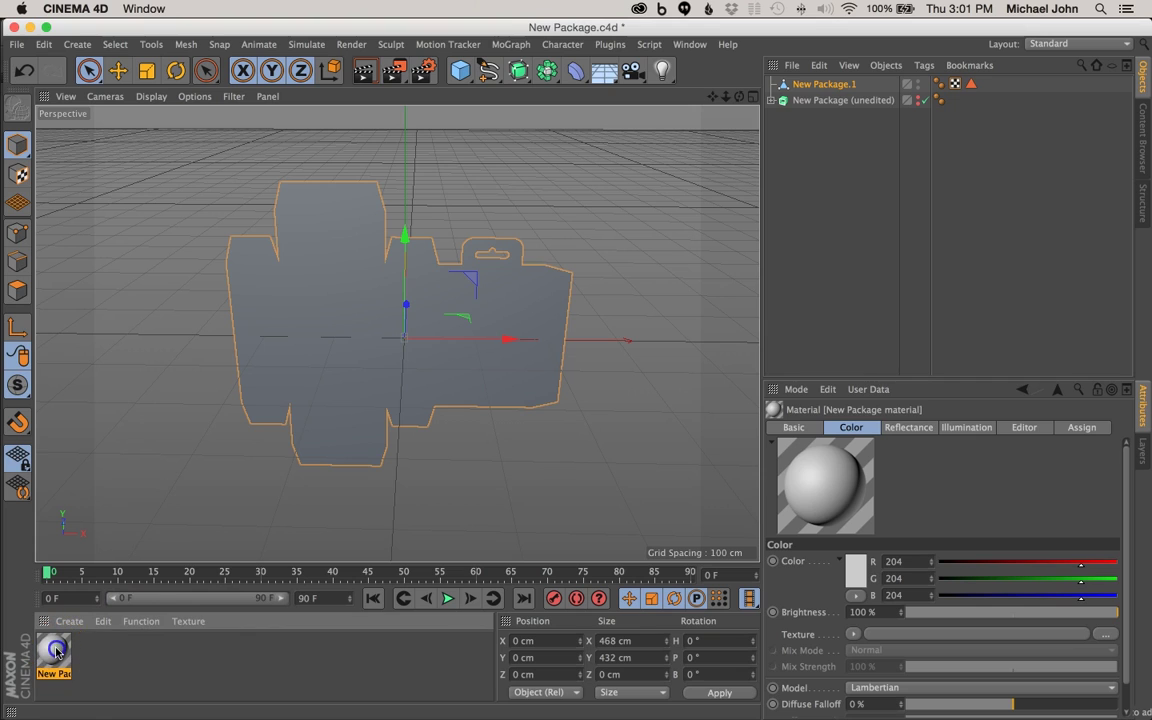
{"action": "left_click_drag", "start_coordinate": [55, 652], "coordinate": [812, 88]}
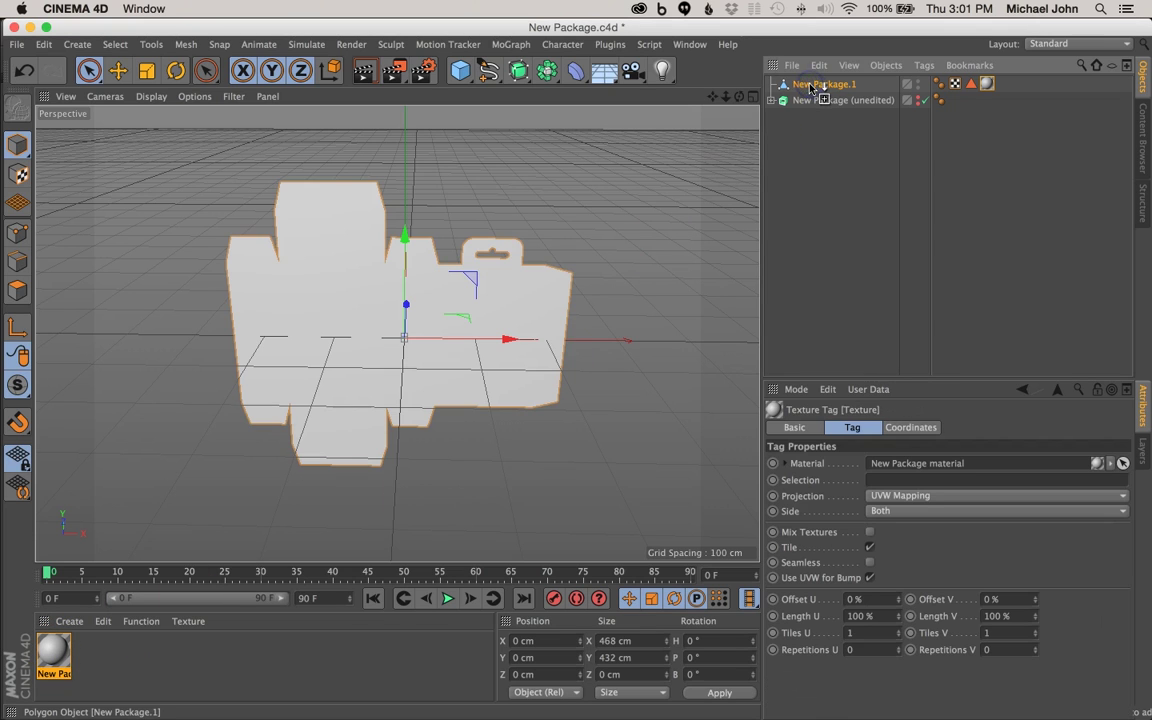
{"action": "left_click", "coordinate": [811, 88]}
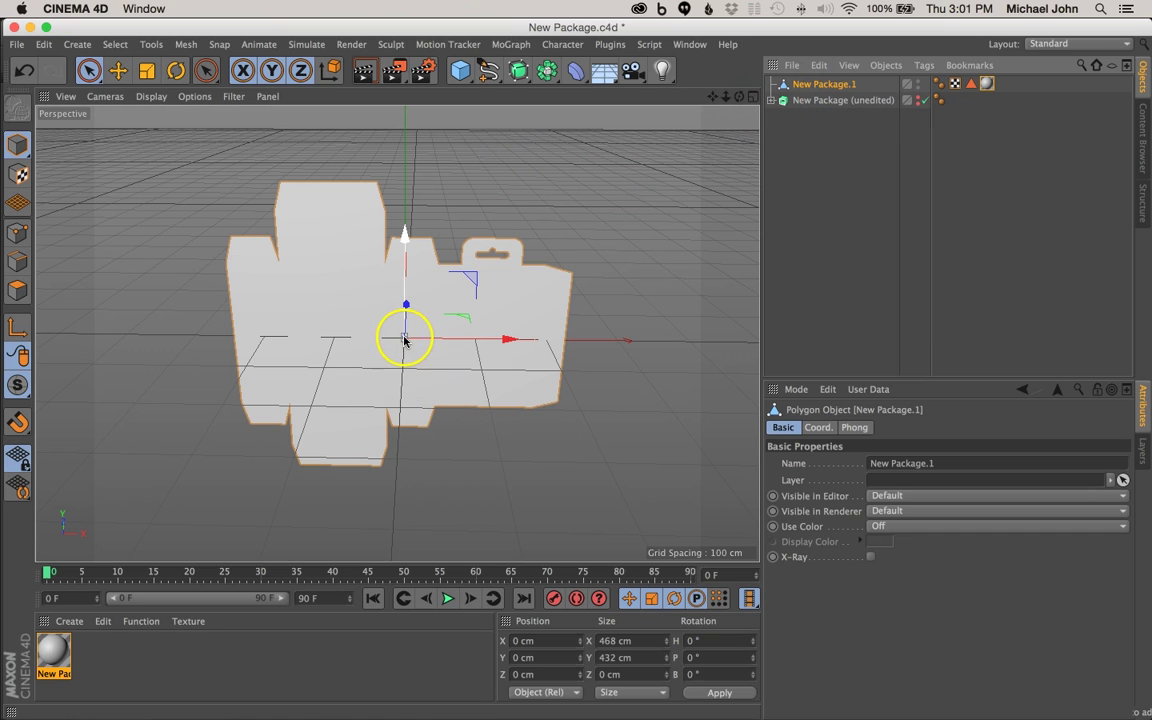
{"action": "mouse_move", "coordinate": [404, 340]}
{"action": "left_mouse_down", "text": "alt"}
{"action": "mouse_move", "coordinate": [198, 334]}
{"action": "mouse_move", "coordinate": [419, 327]}
{"action": "mouse_move", "coordinate": [418, 337]}
{"action": "left_mouse_up", "text": "alt"}
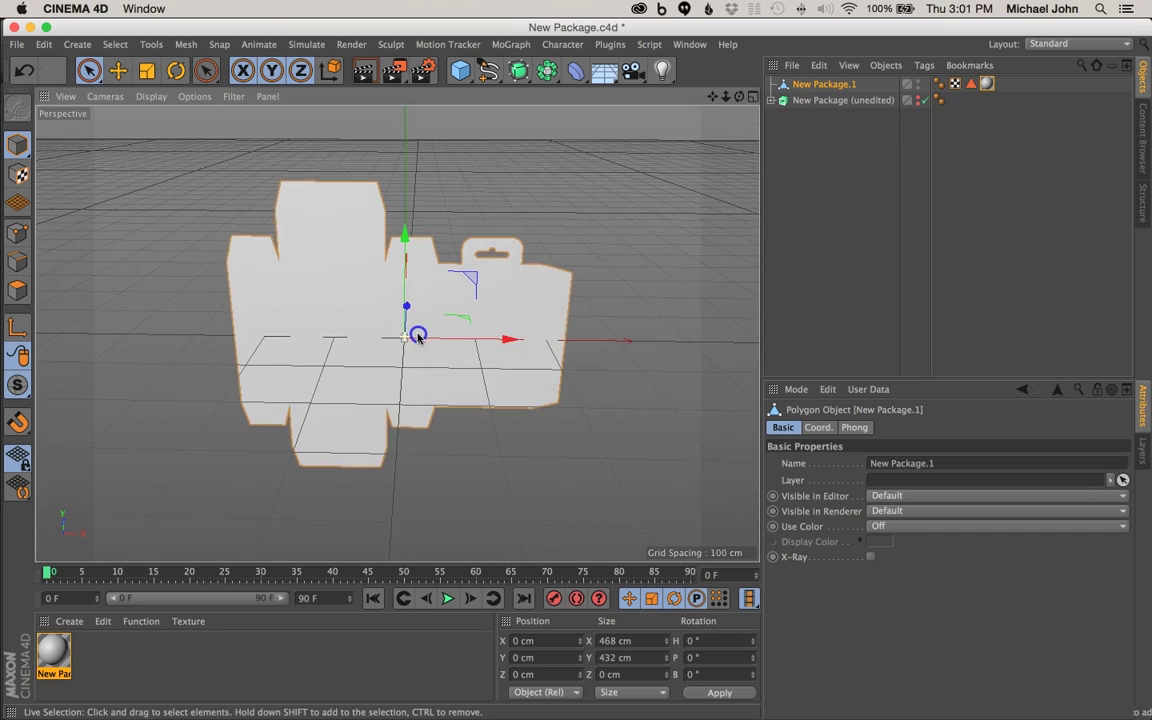
{"action": "left_click", "coordinate": [810, 88]}
{"action": "left_click", "coordinate": [787, 93]}
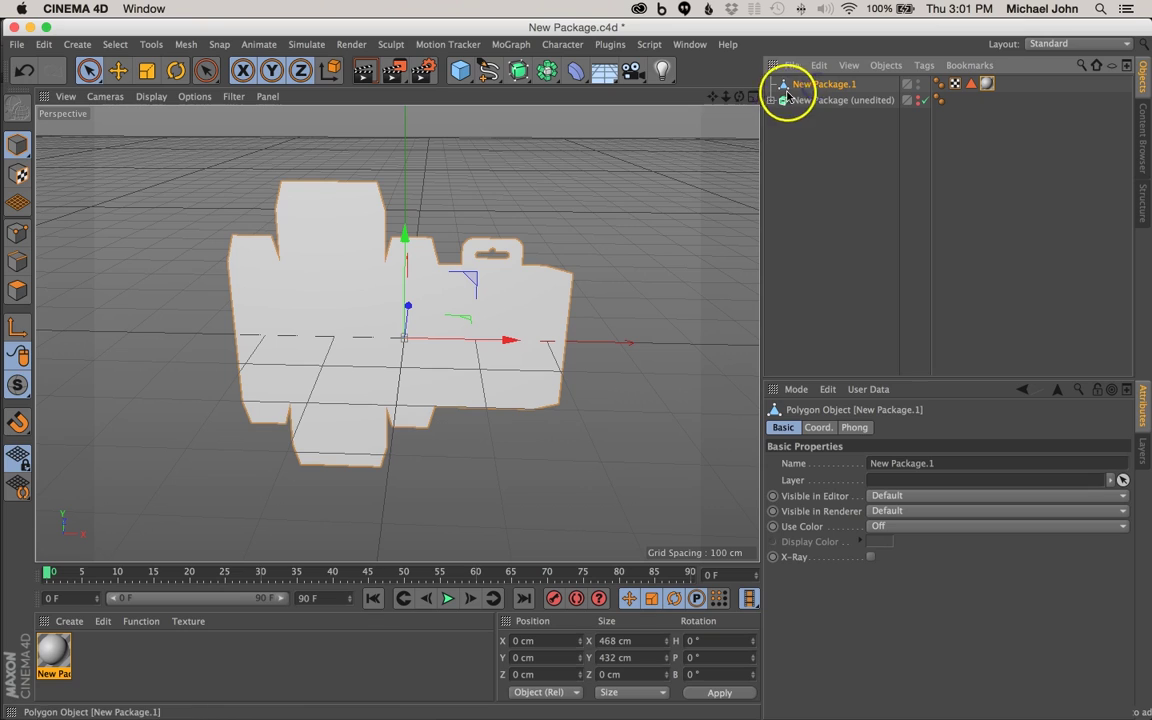
- Select every polygon of New Package.1 in polygon mode to check which way the normals face
{"action": "left_click", "coordinate": [17, 289]}
{"action": "mouse_move", "coordinate": [20, 287]}
{"action": "left_mouse_down"}
{"action": "mouse_move", "coordinate": [458, 200]}
{"action": "mouse_move", "coordinate": [536, 212]}
{"action": "left_mouse_up"}
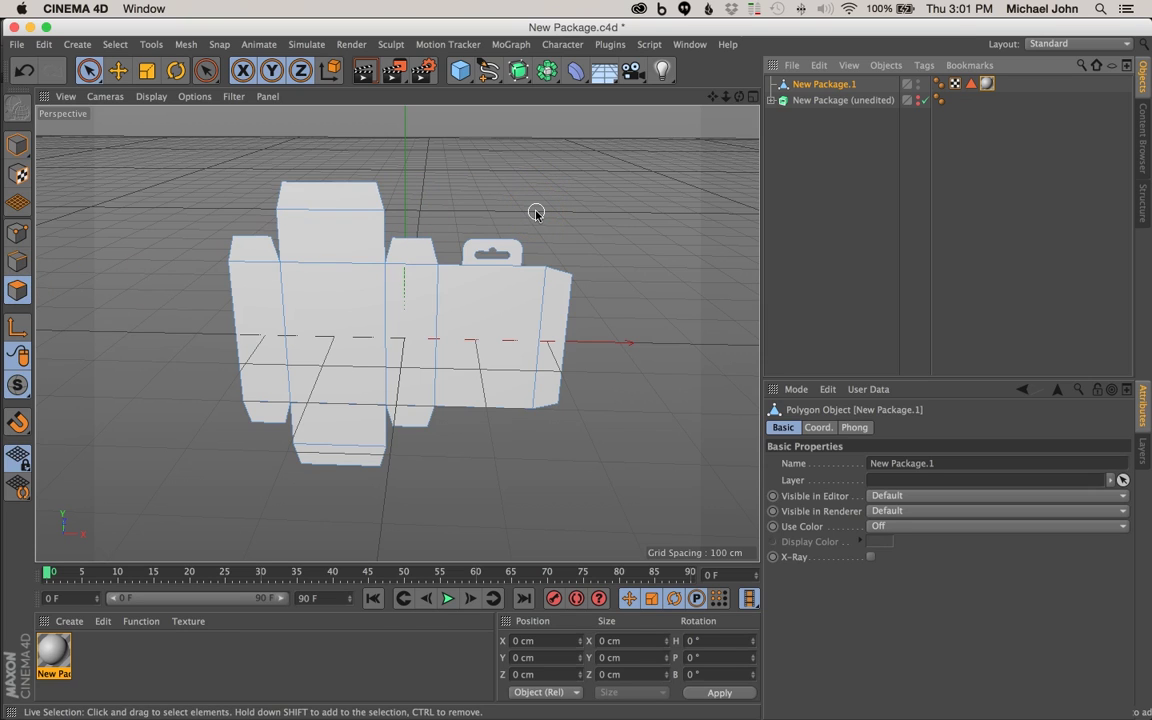
{"action": "key", "text": "super+a"}
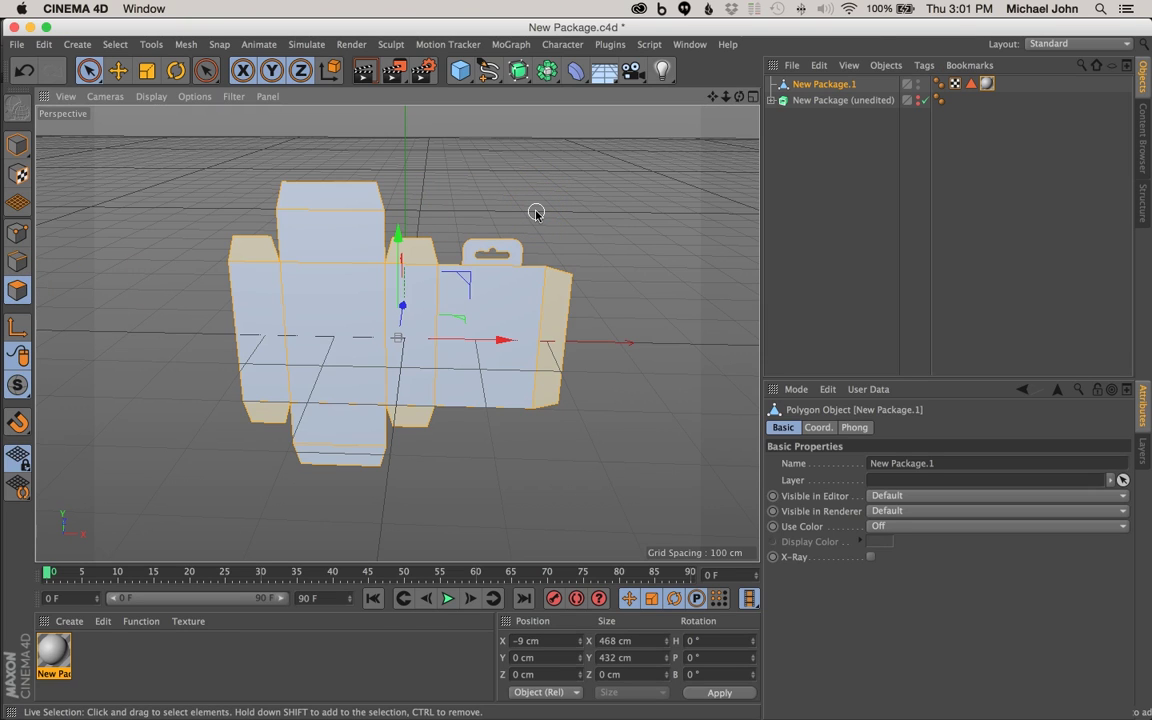
{"action": "left_click_drag", "start_coordinate": [334, 373], "coordinate": [337, 288], "text": "alt"}
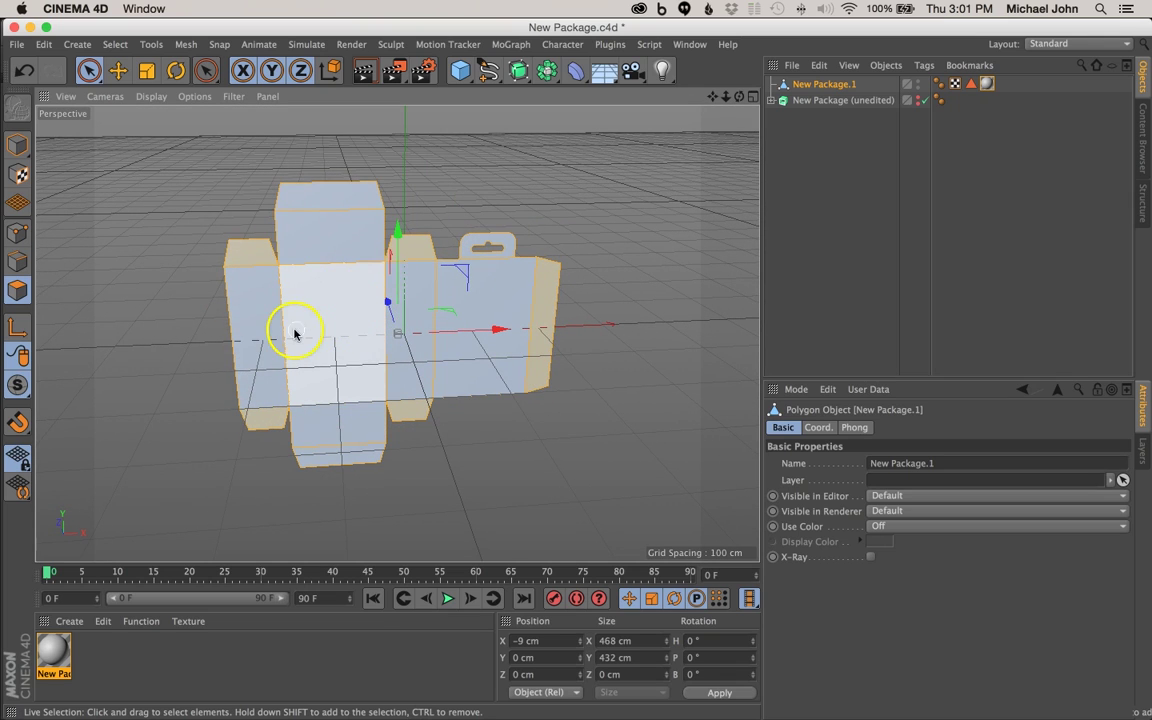
{"action": "scroll", "coordinate": [320, 333], "scroll_direction": "up", "scroll_amount": 2}
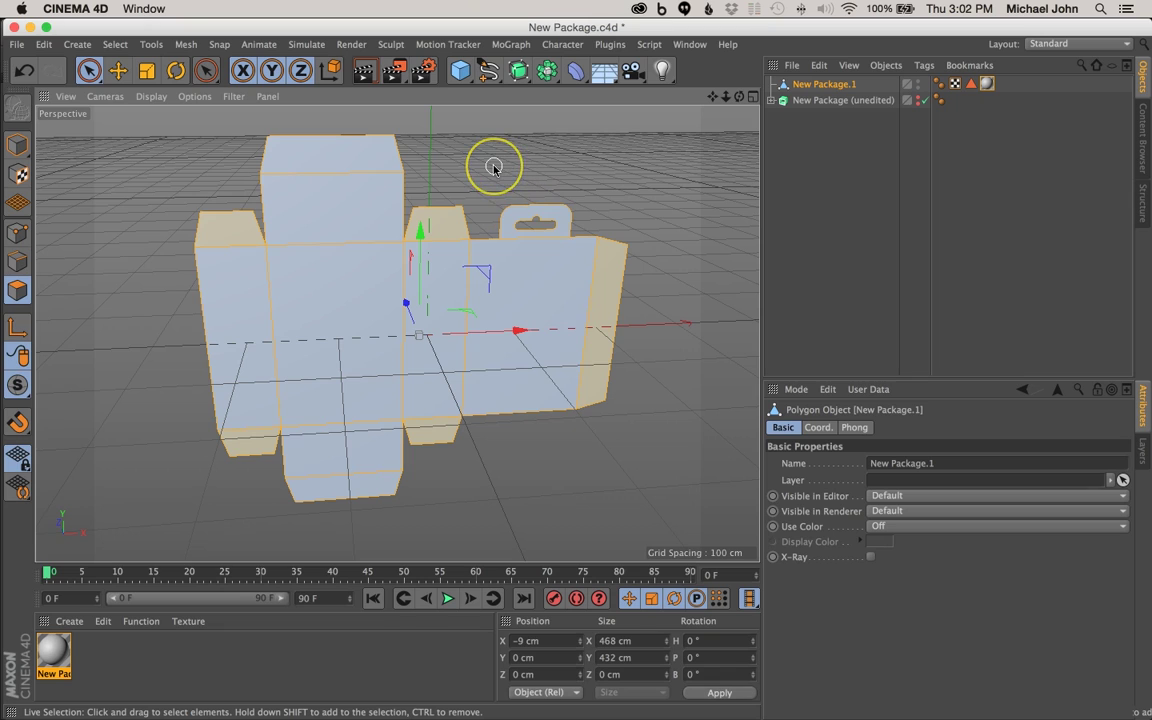
- Deselect the five orange flaps and reverse the normals of the remaining blue polygons
{"action": "mouse_move", "coordinate": [493, 167]}
{"action": "left_mouse_down"}
{"action": "mouse_move", "coordinate": [413, 147]}
{"action": "mouse_move", "coordinate": [345, 162]}
{"action": "mouse_move", "coordinate": [335, 339]}
{"action": "mouse_move", "coordinate": [281, 352]}
{"action": "mouse_move", "coordinate": [230, 343]}
{"action": "mouse_move", "coordinate": [323, 414]}
{"action": "mouse_move", "coordinate": [333, 502]}
{"action": "mouse_move", "coordinate": [394, 348]}
{"action": "mouse_move", "coordinate": [525, 333]}
{"action": "mouse_move", "coordinate": [527, 218]}
{"action": "mouse_move", "coordinate": [621, 319]}
{"action": "left_mouse_up"}
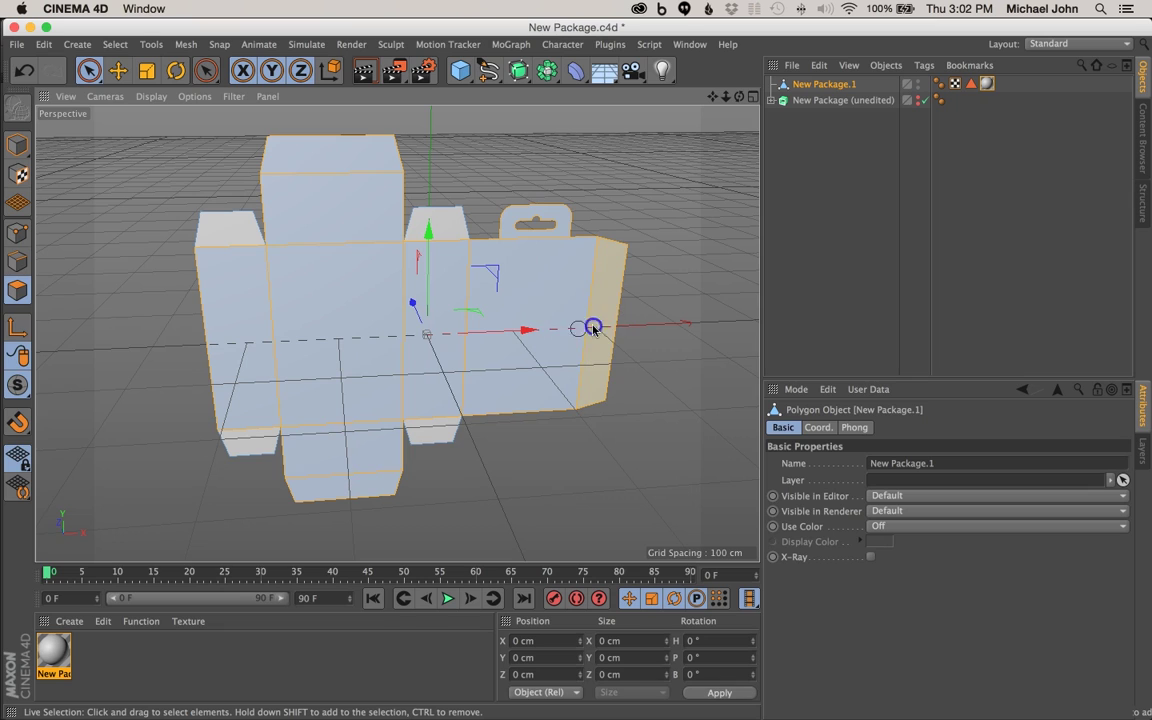
{"action": "left_click", "coordinate": [594, 316]}
{"action": "left_click", "coordinate": [447, 378]}
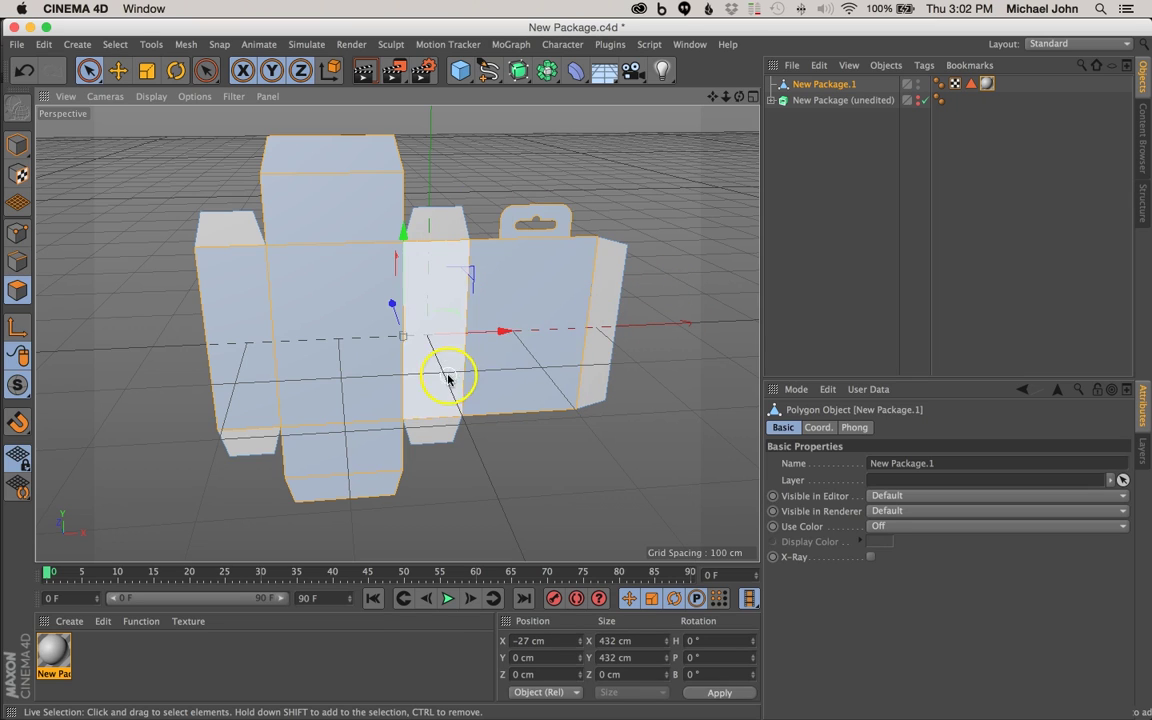
{"action": "right_click", "coordinate": [315, 299]}
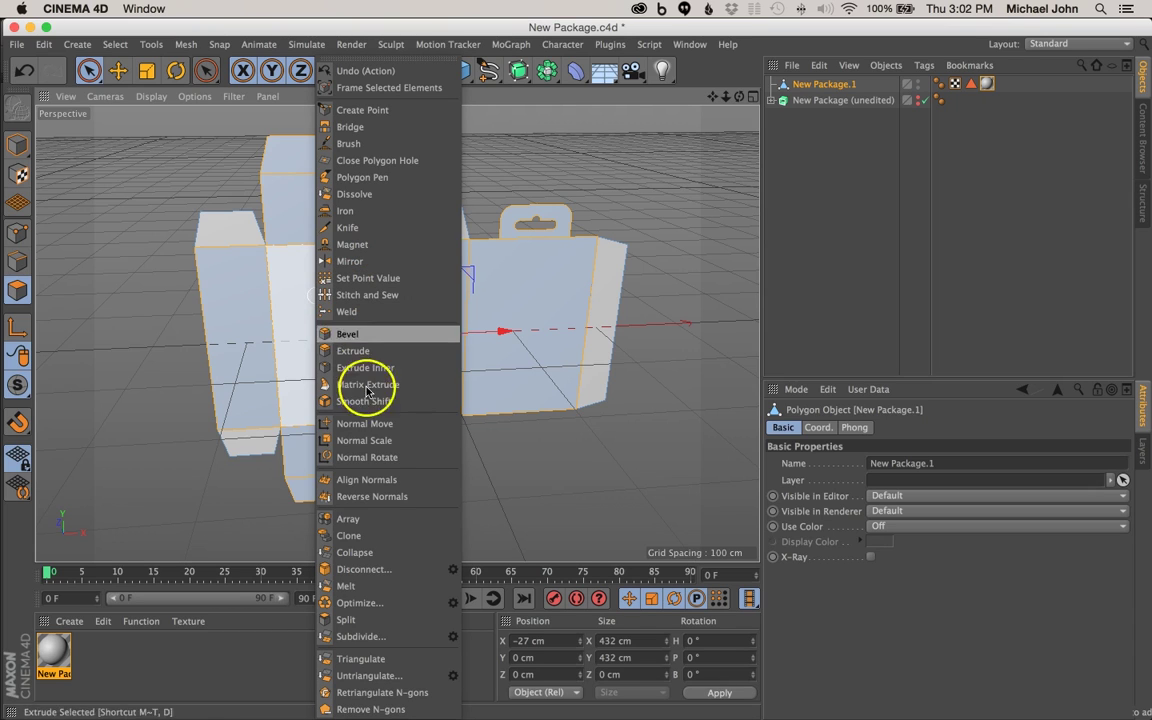
{"action": "left_click", "coordinate": [385, 500]}
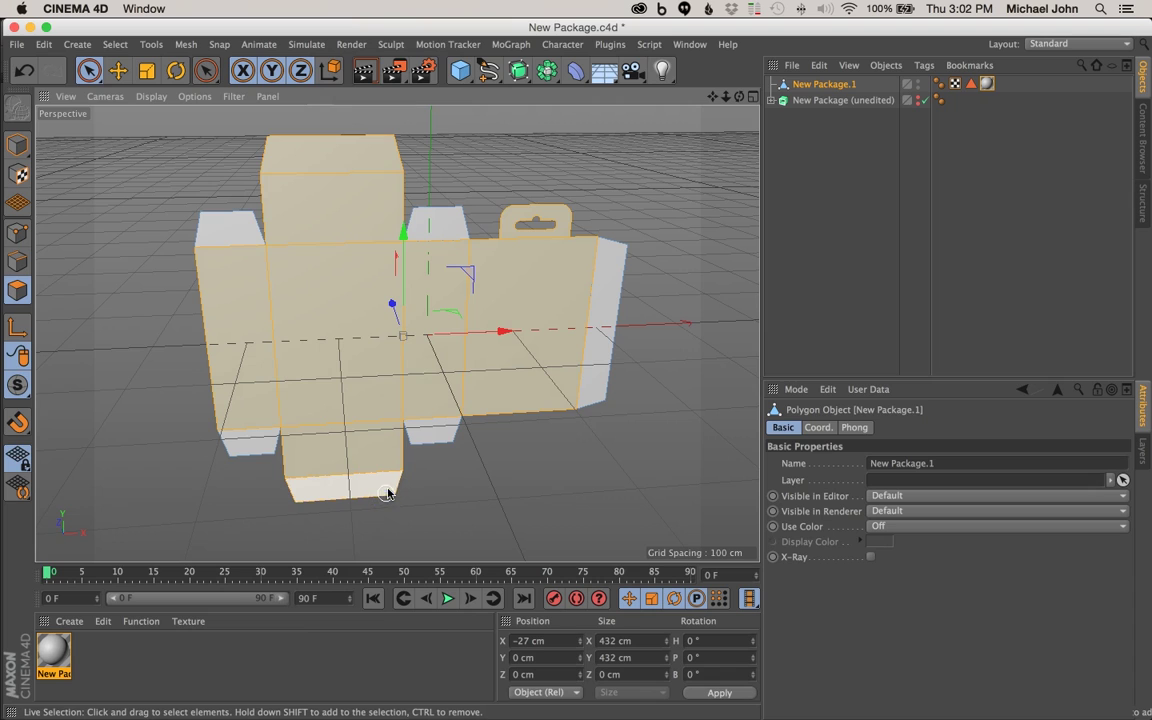
- Reselect all polygons to check that their normals face the same way, and return to model mode
{"action": "left_click", "coordinate": [147, 193]}
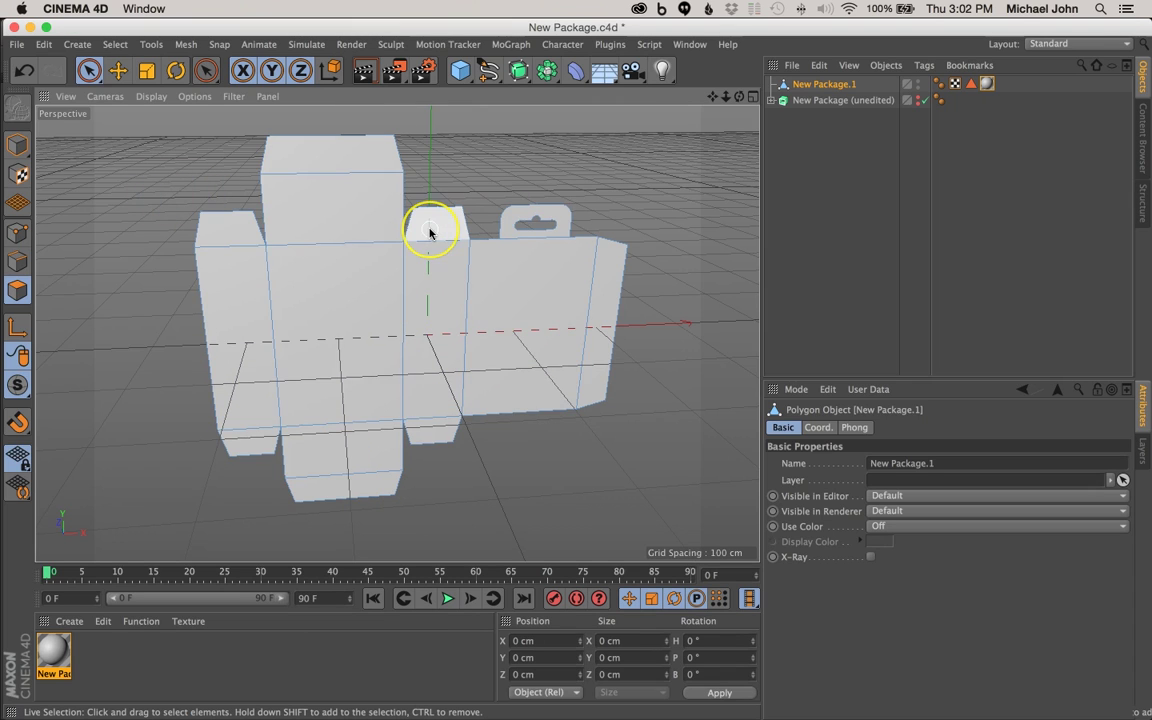
{"action": "left_click", "coordinate": [429, 233]}
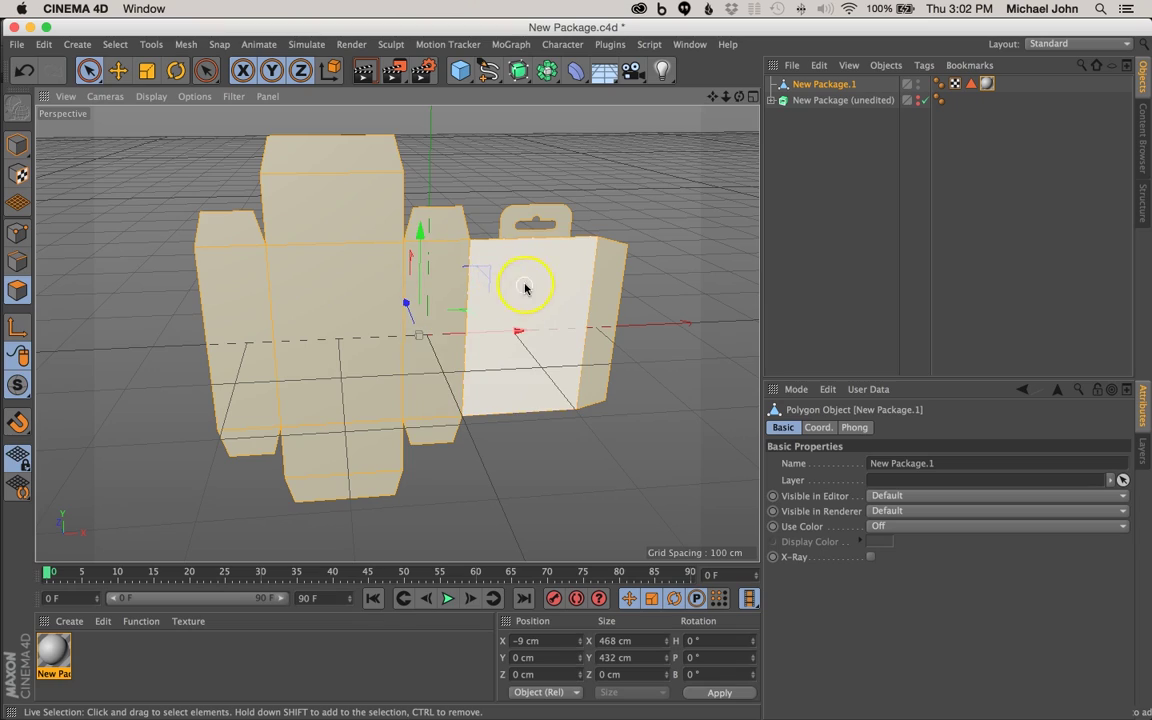
{"action": "left_click_drag", "start_coordinate": [525, 288], "coordinate": [466, 285], "text": "alt"}
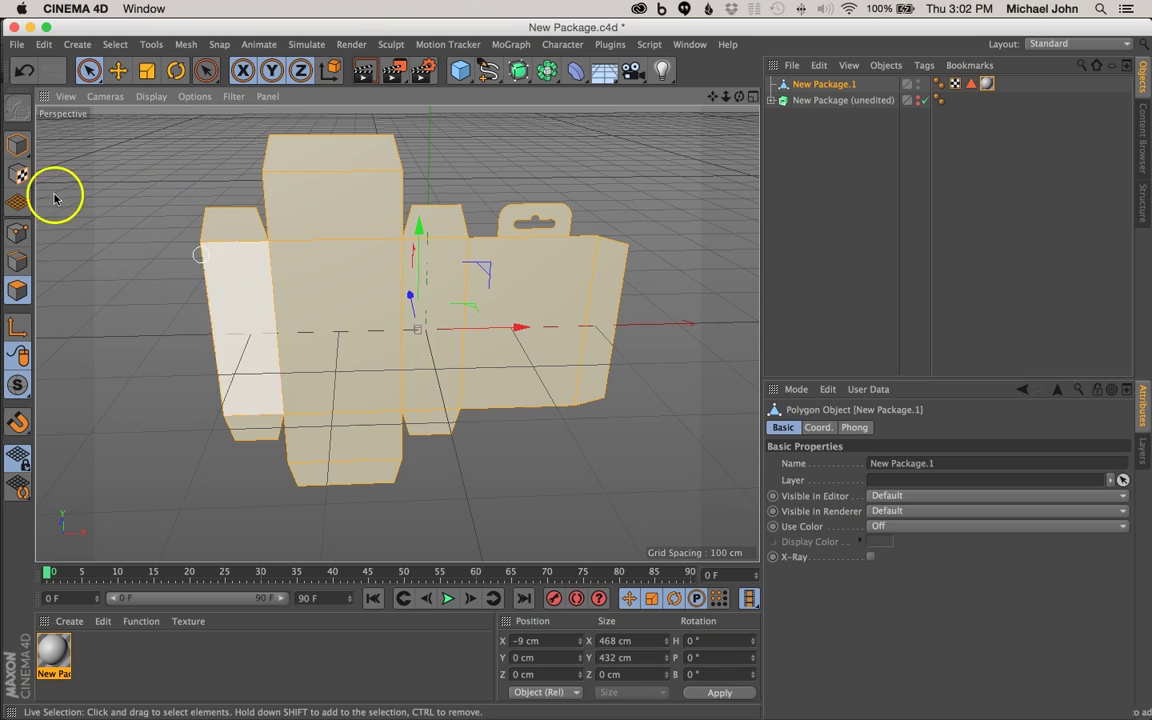
{"action": "left_click", "coordinate": [16, 145]}
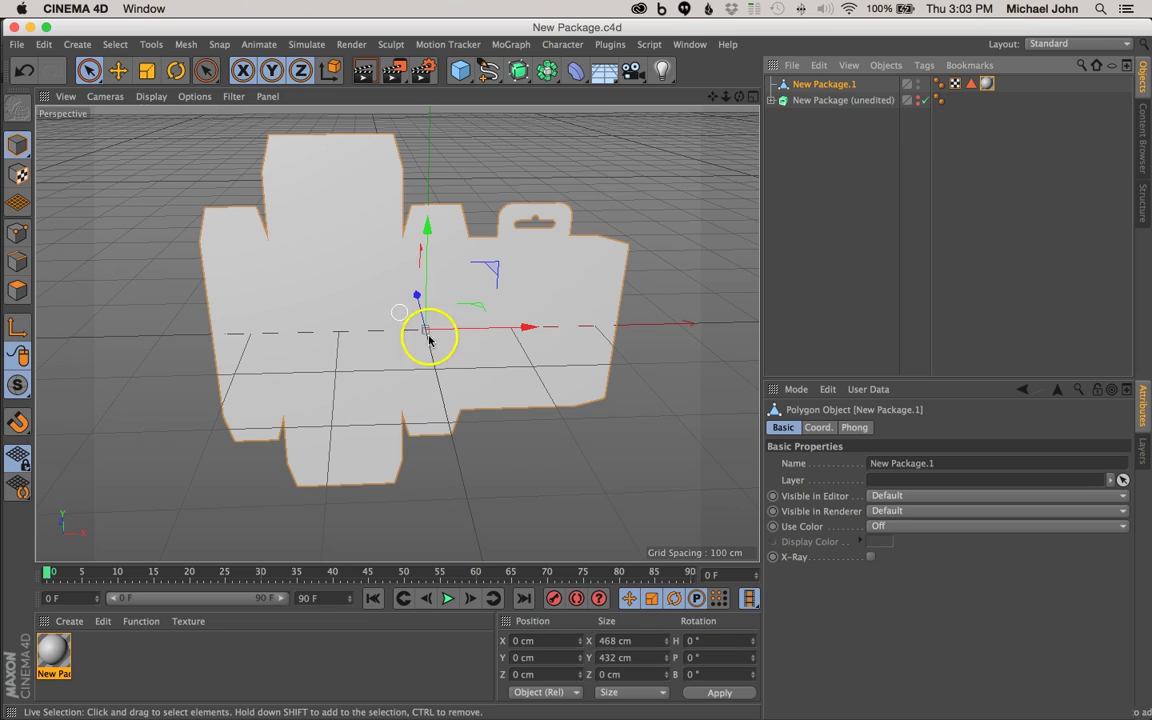
{"action": "left_click_drag", "start_coordinate": [424, 334], "coordinate": [407, 303], "text": "alt"}
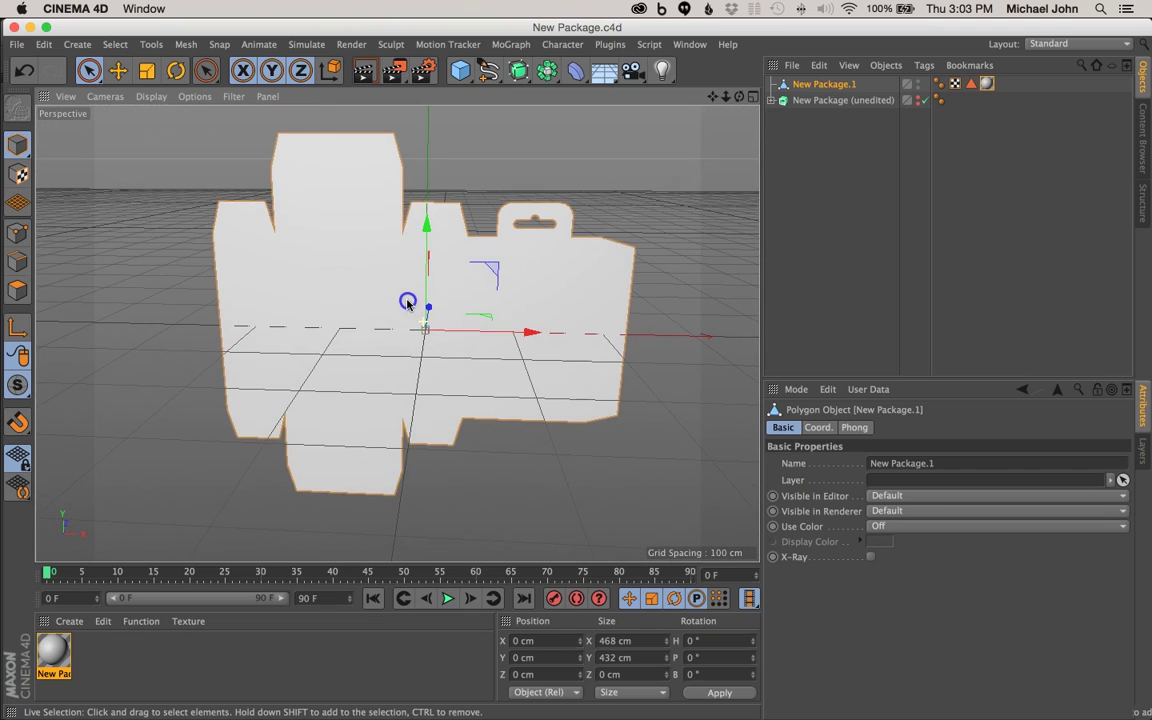
{"action": "left_click_drag", "start_coordinate": [735, 137], "coordinate": [411, 300], "text": "alt"}
{"action": "key", "text": "super+Tab"}
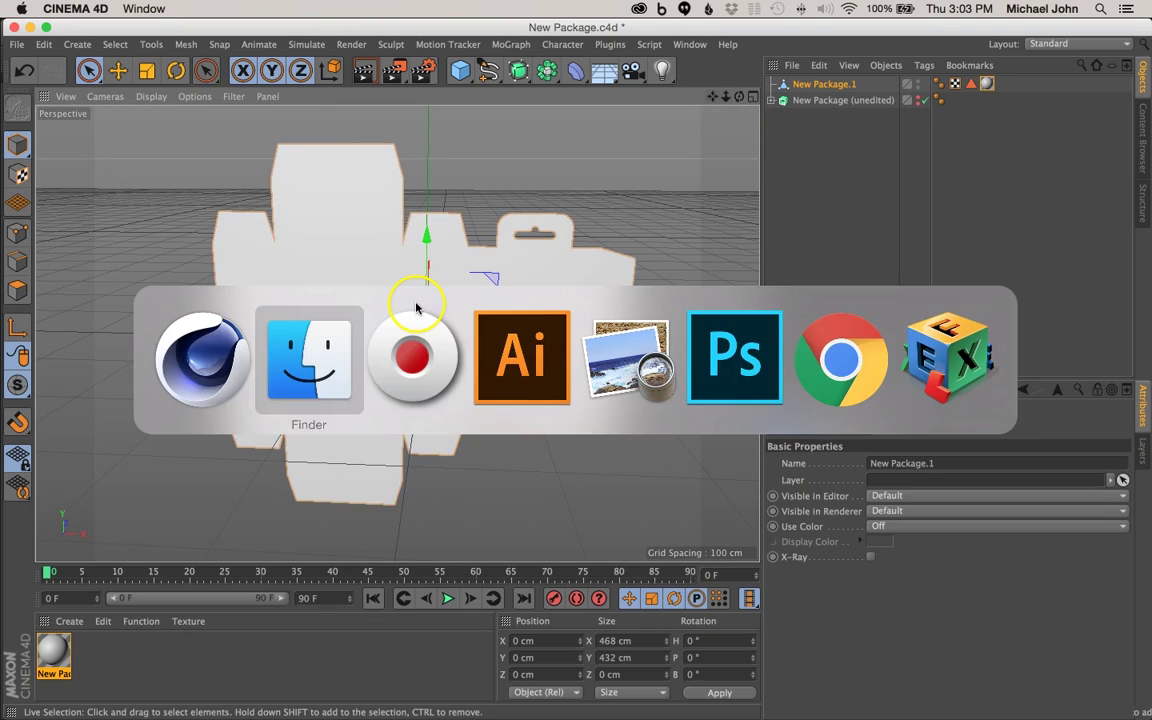
{"action": "left_click", "coordinate": [416, 308]}
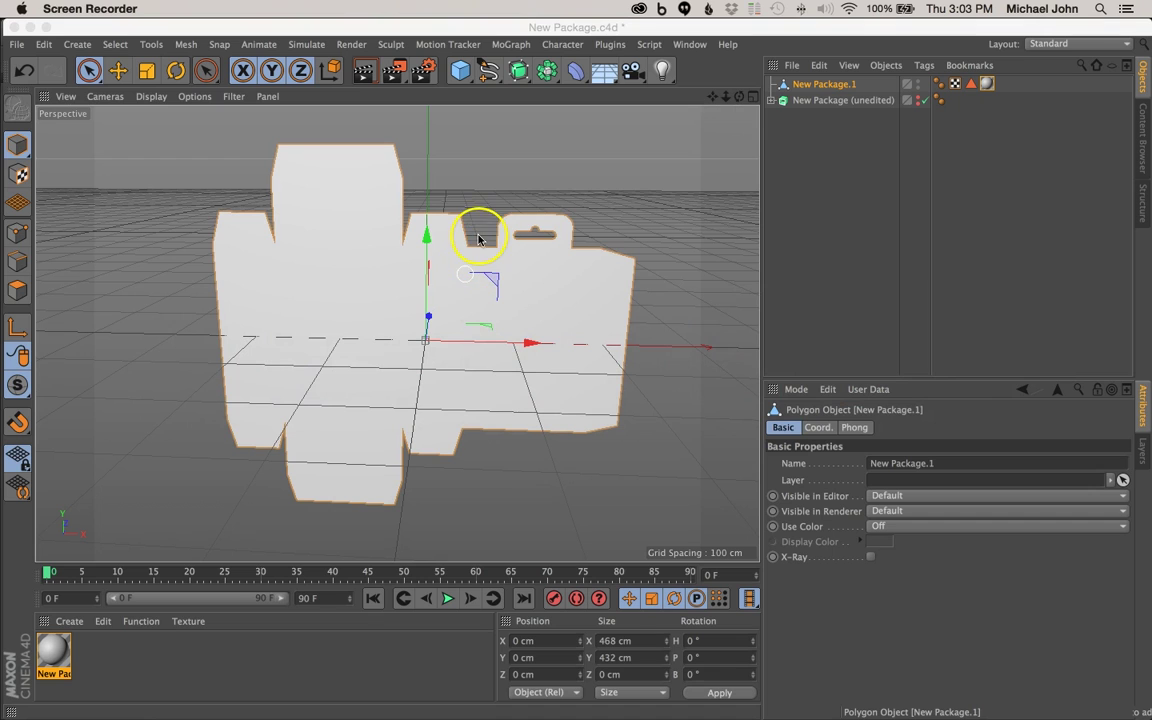
{"action": "left_click", "coordinate": [426, 341]}
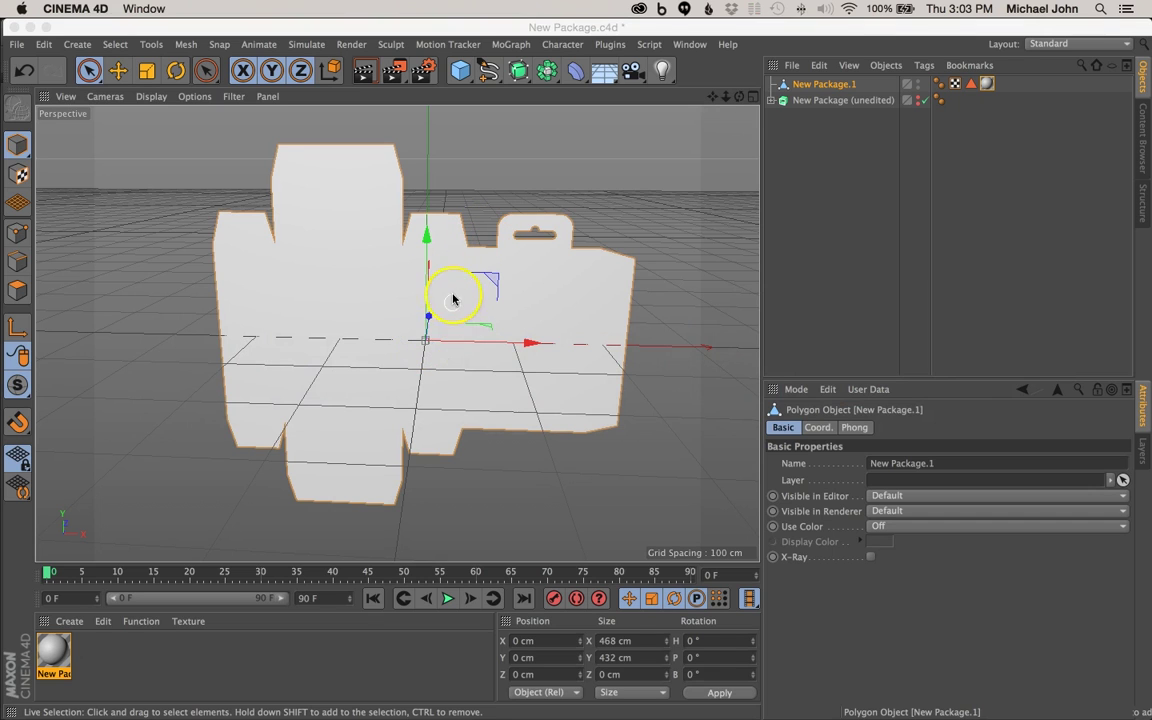
{"action": "left_click_drag", "start_coordinate": [452, 296], "coordinate": [428, 330], "text": "alt"}
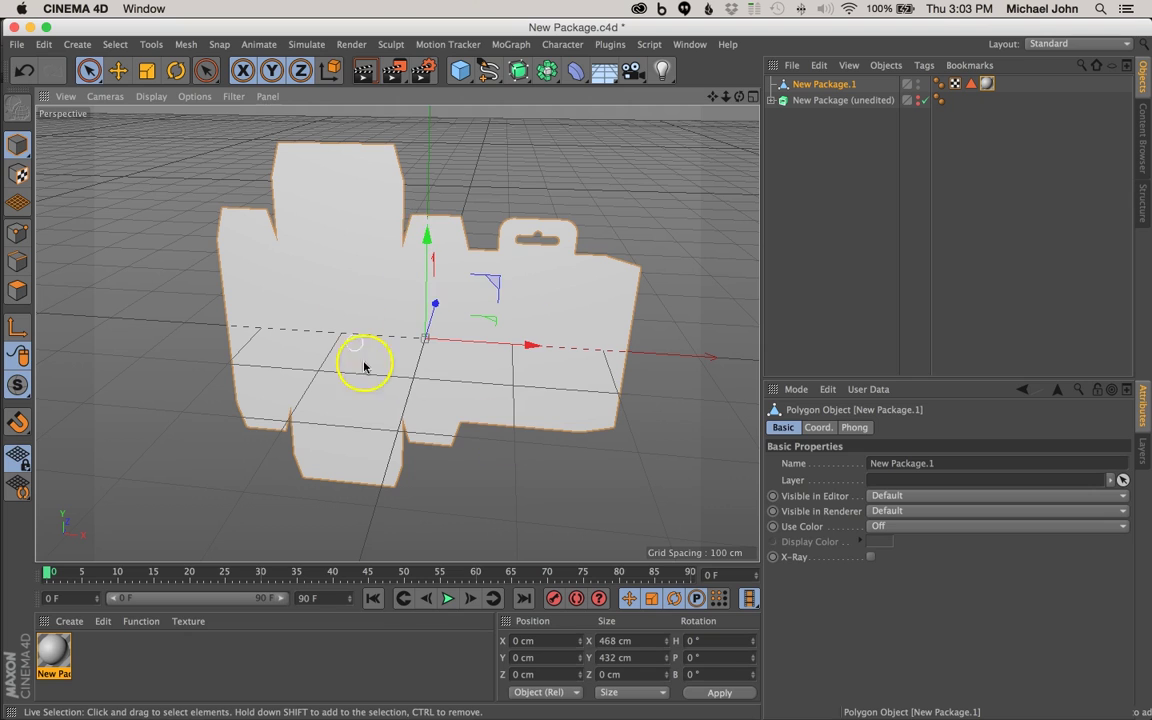
{"action": "left_click_drag", "start_coordinate": [364, 368], "coordinate": [373, 270], "text": "alt"}
{"action": "key", "text": "super+shift+z"}
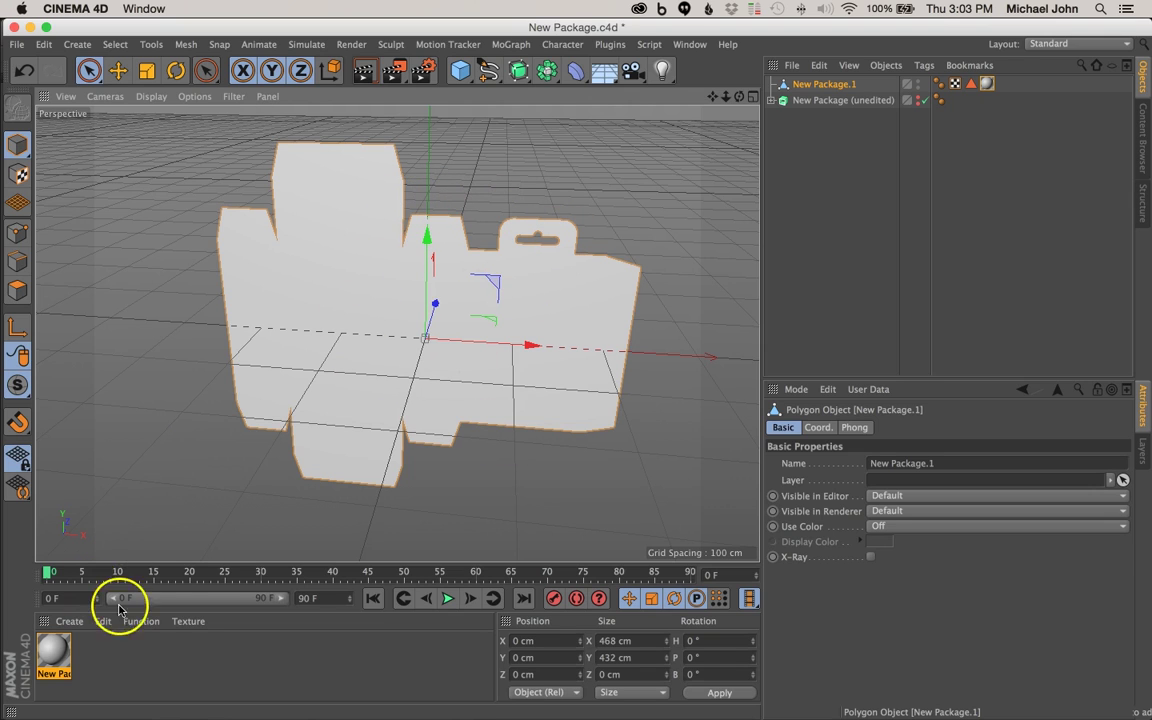
{"action": "key", "text": "super+Tab"}
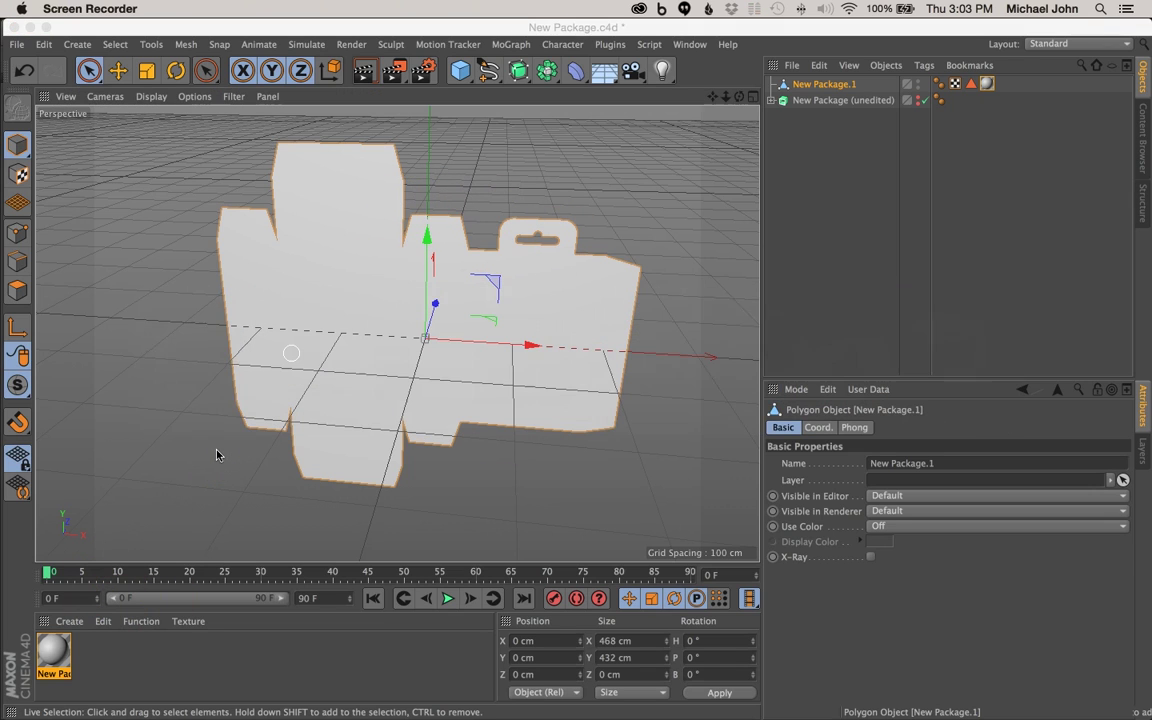